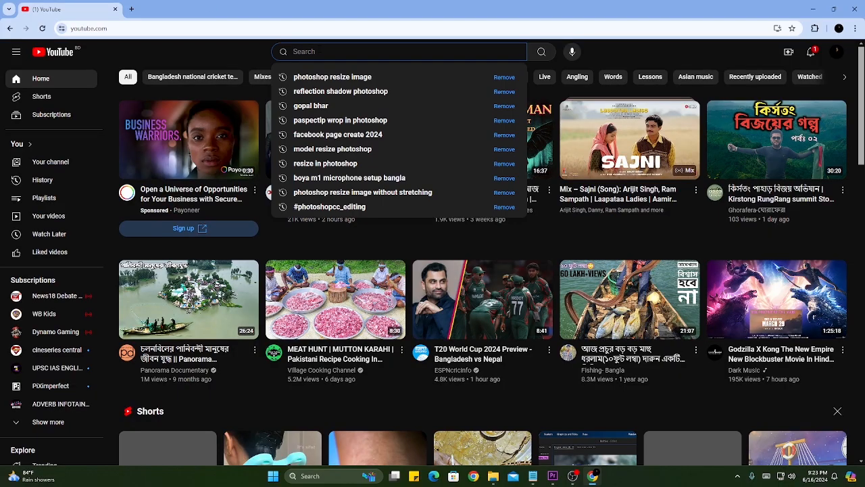
# Search YouTube for "resize image in photoshop".
pyautogui.write('re')
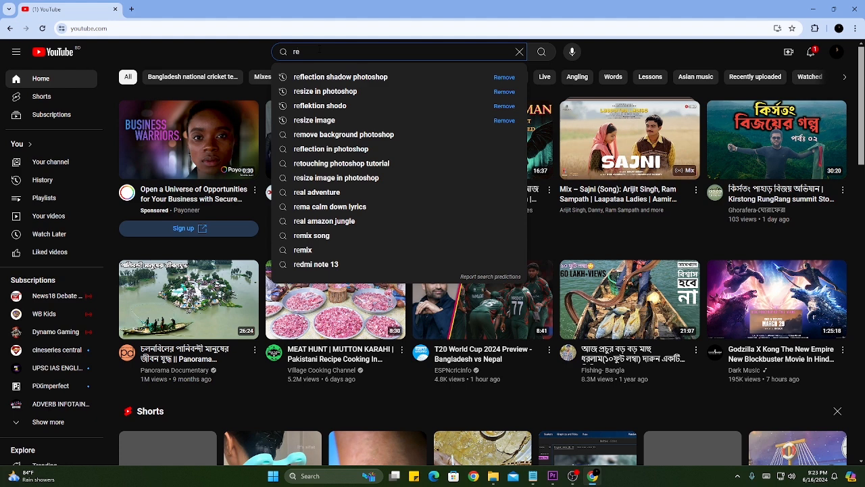
pyautogui.write('si')
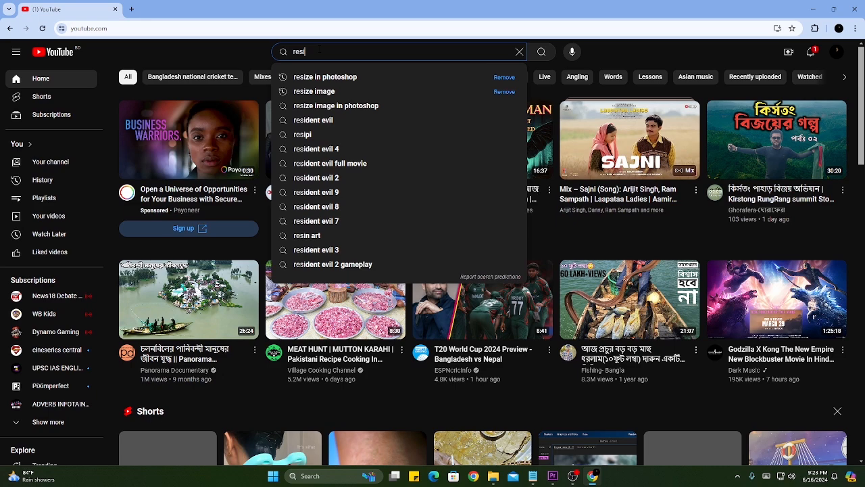
pyautogui.click(323, 106)
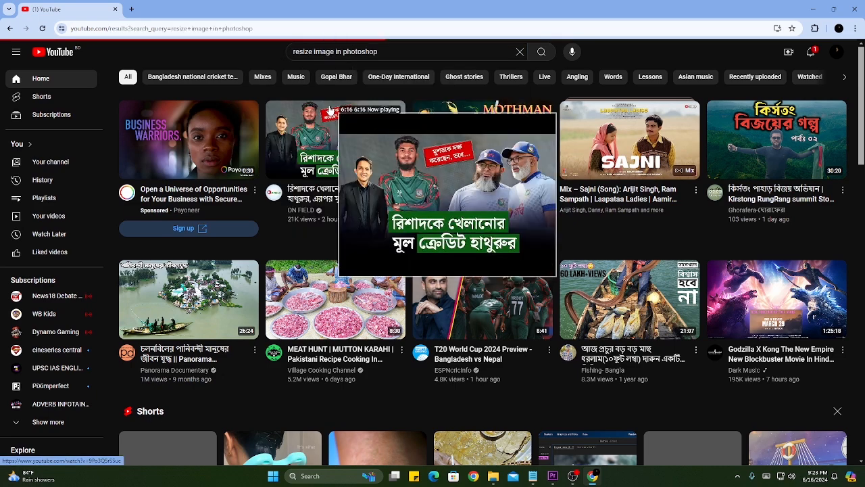
# Browse the search results and preview several of the Photoshop image-resizing tutorials.
pyautogui.scroll(-2, 324, 231)
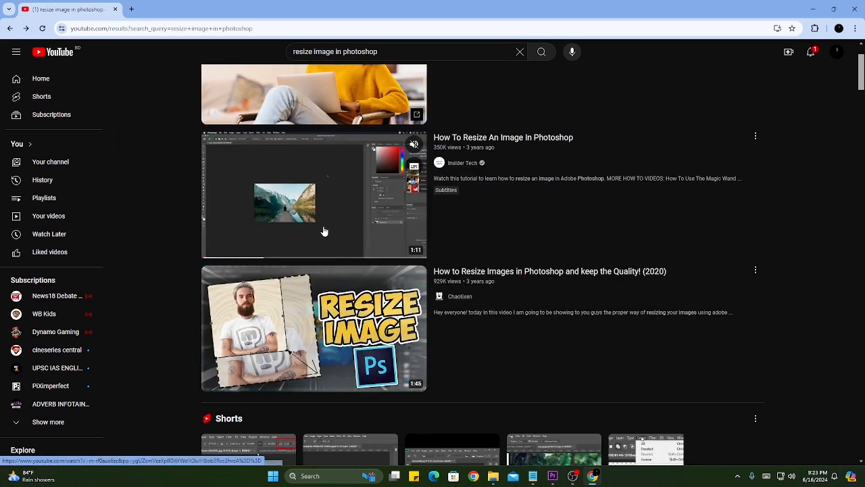
pyautogui.scroll(-2, 324, 231)
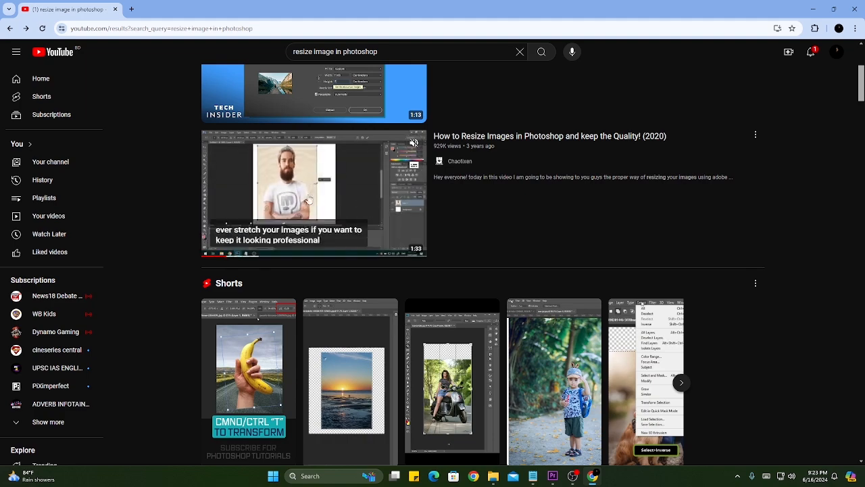
pyautogui.scroll(-3, 307, 201)
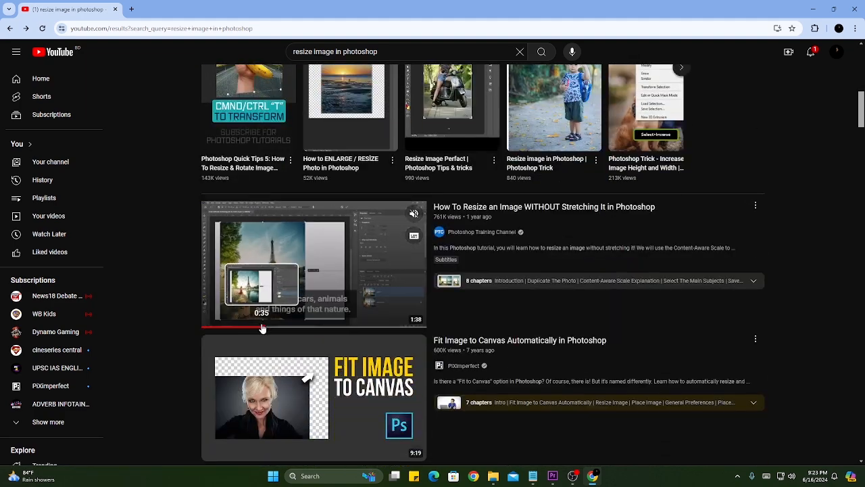
pyautogui.scroll(-3, 262, 328)
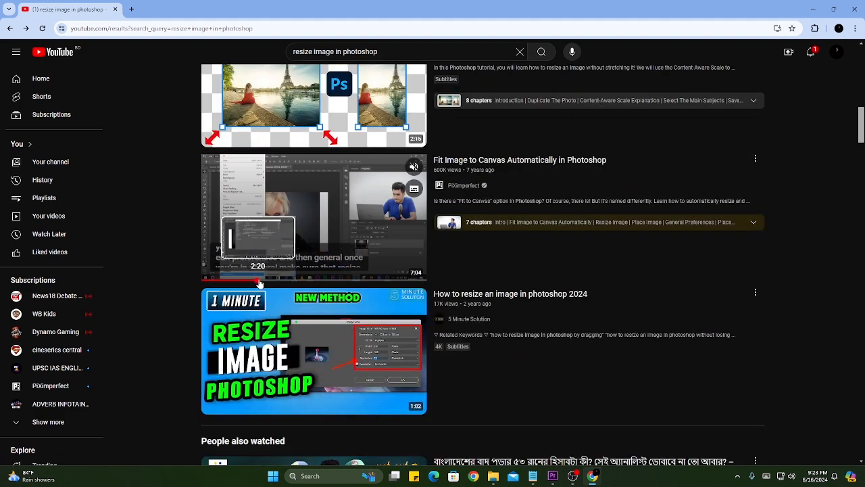
pyautogui.scroll(-1, 272, 271)
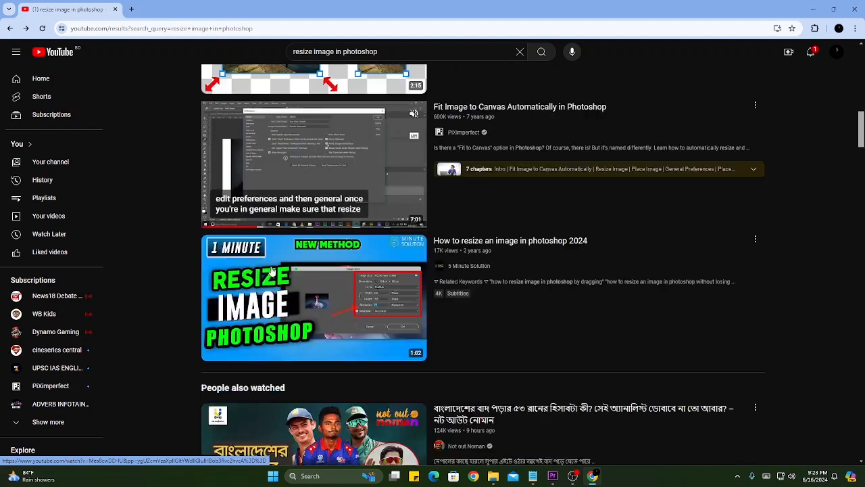
pyautogui.scroll(-2, 272, 270)
pyautogui.scroll(1, 293, 247)
pyautogui.click(242, 324)
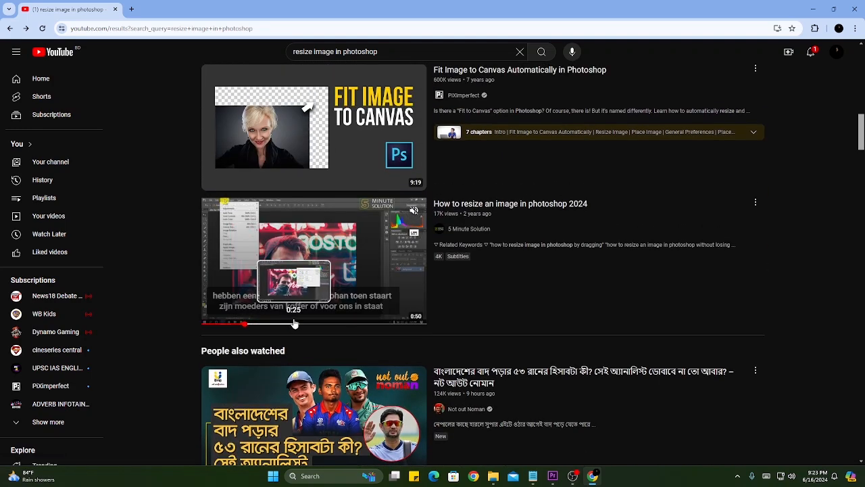
pyautogui.scroll(-9, 323, 238)
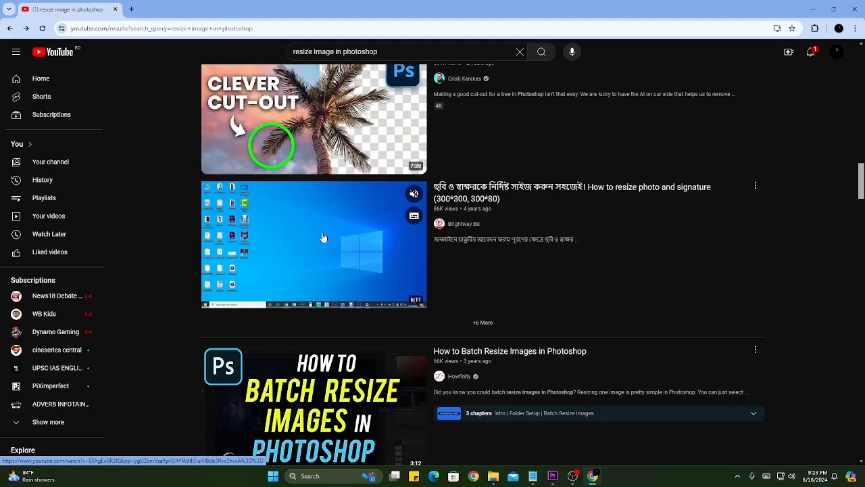
pyautogui.click(240, 307)
pyautogui.click(284, 307)
pyautogui.click(349, 306)
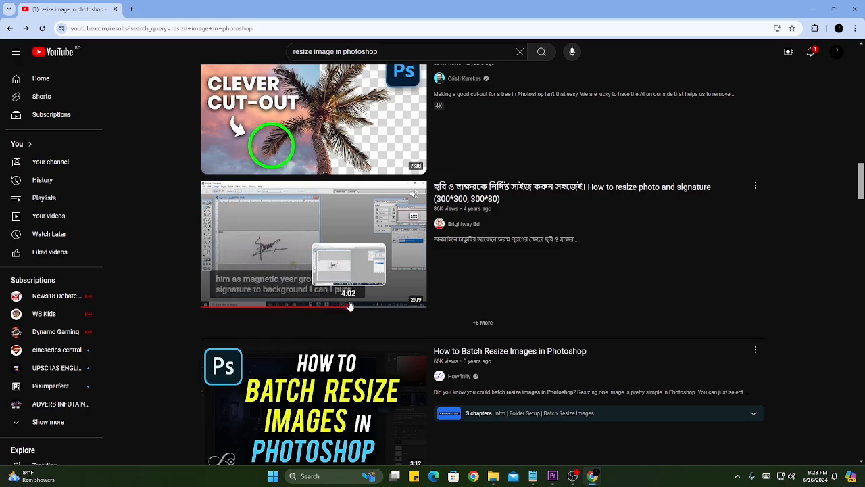
pyautogui.scroll(-2, 349, 306)
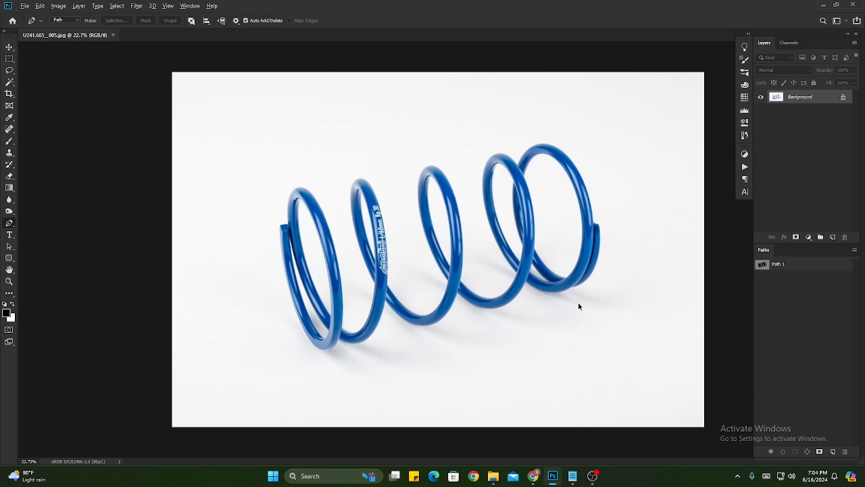
# In Photoshop, check the spring photo's pixel dimensions and resolution, and inspect the outline stored in Path 1.
pyautogui.hotkey('ctrl', 'alt', 'i')
pyautogui.moveTo(215, 93); pyautogui.dragTo(419, 94)
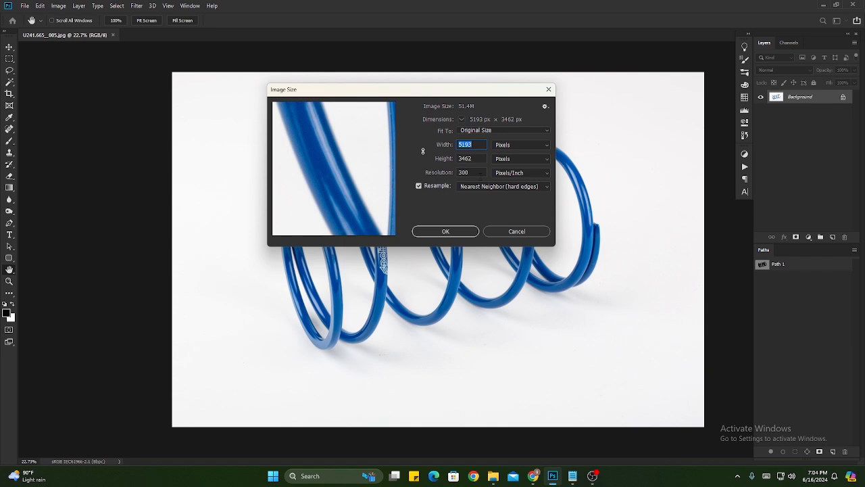
pyautogui.click(549, 89)
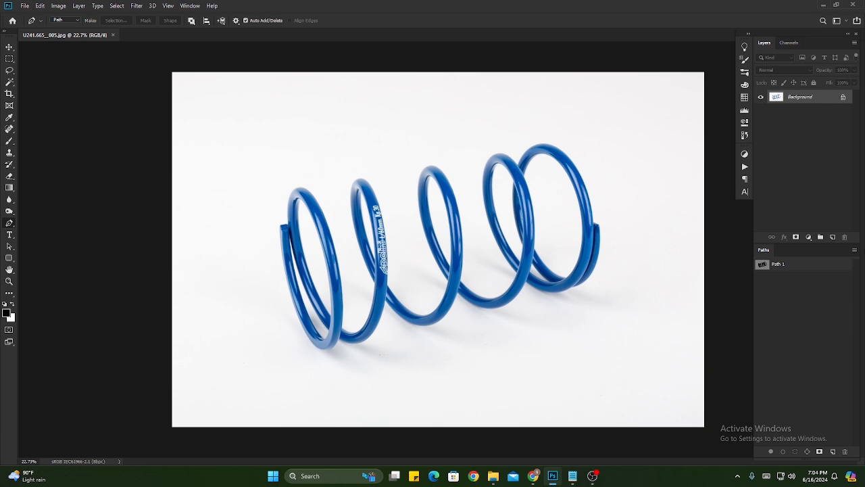
pyautogui.click(810, 265)
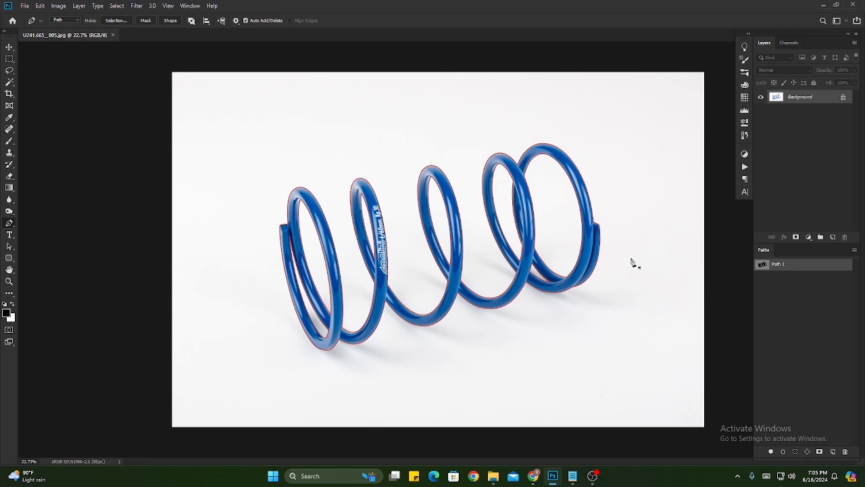
pyautogui.click(840, 388)
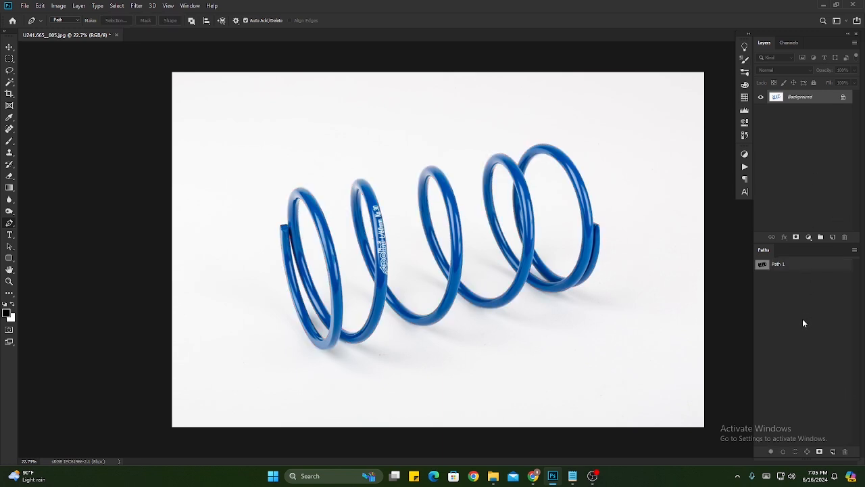
# Duplicate the background layer and add a solid colour fill layer in white (ffffff).
pyautogui.hotkey('ctrl', 'j')
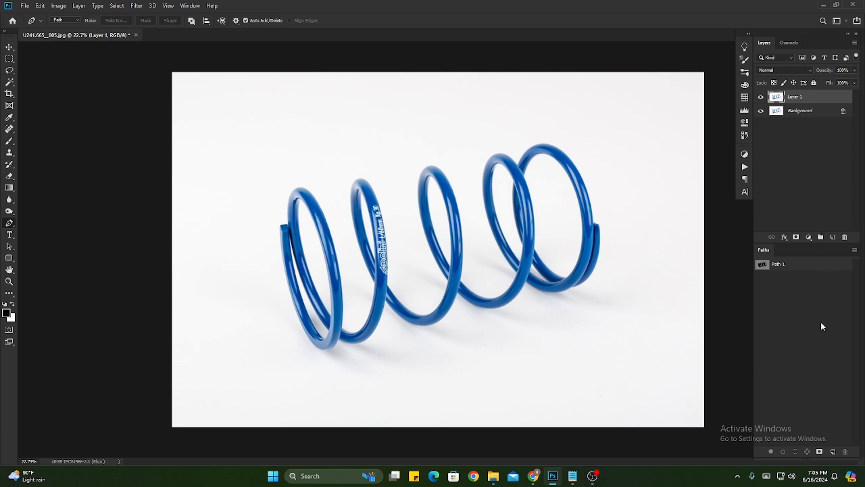
pyautogui.click(809, 237)
pyautogui.click(807, 247)
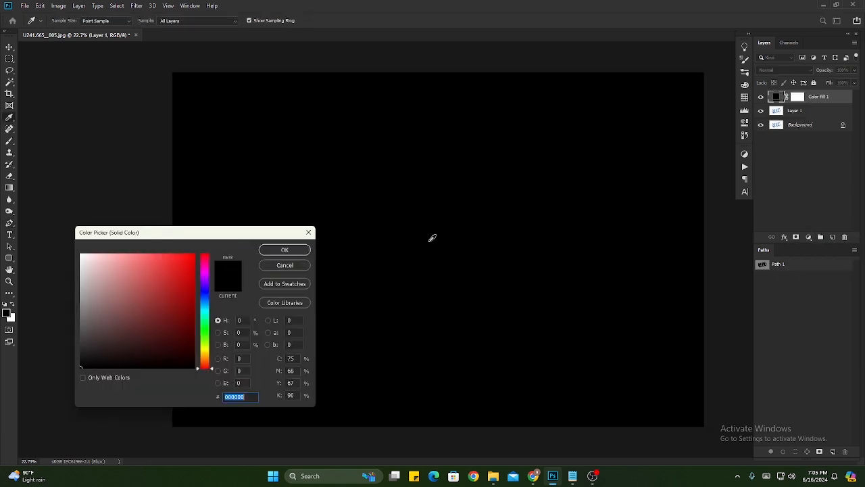
pyautogui.write('ffffff')
pyautogui.click(285, 249)
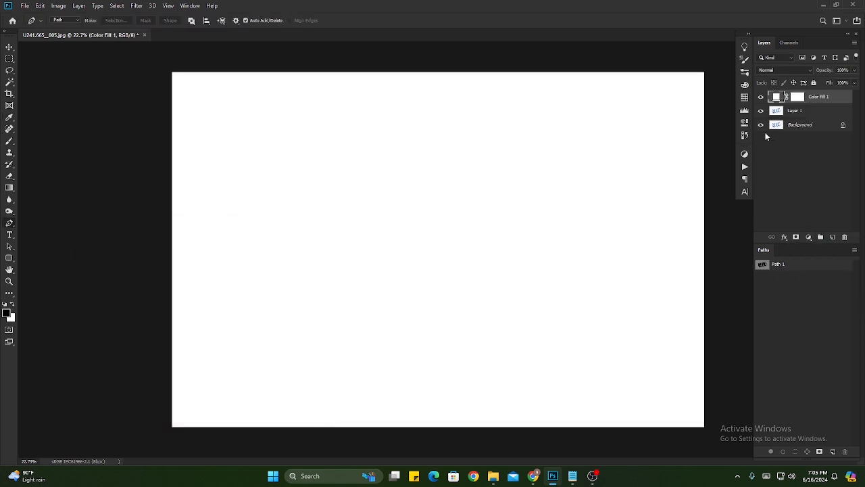
# Place Layer 1 above the white fill layer and convert it to a smart object.
pyautogui.moveTo(803, 116); pyautogui.dragTo(828, 96)
pyautogui.rightClick(811, 97)
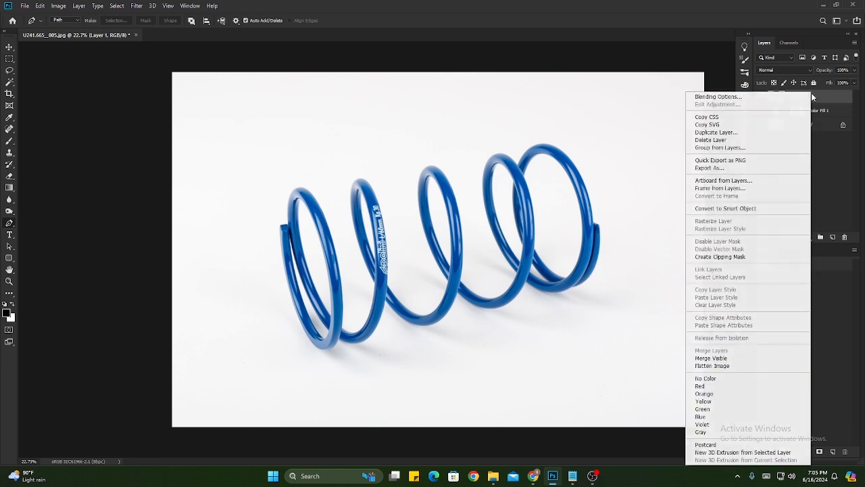
pyautogui.click(725, 208)
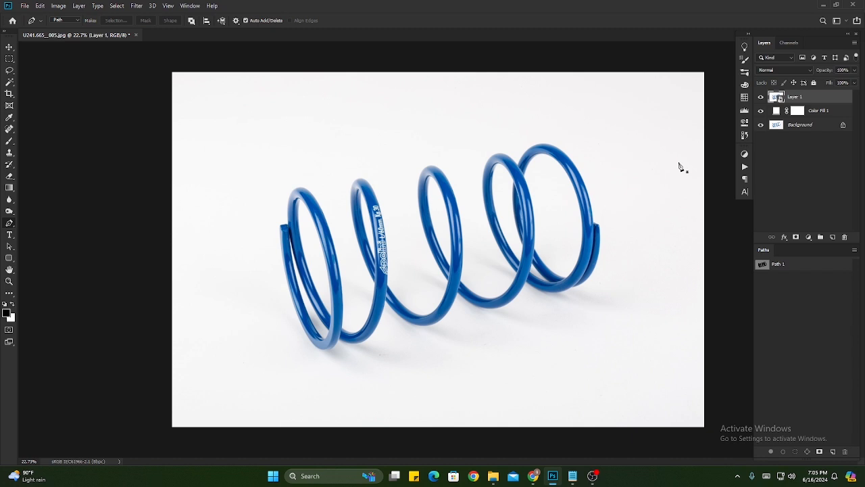
# Load Path 1 as a selection and use it as the layer mask for Layer 1.
pyautogui.keyDown('ctrl'); pyautogui.click(764, 265); pyautogui.keyUp('ctrl')
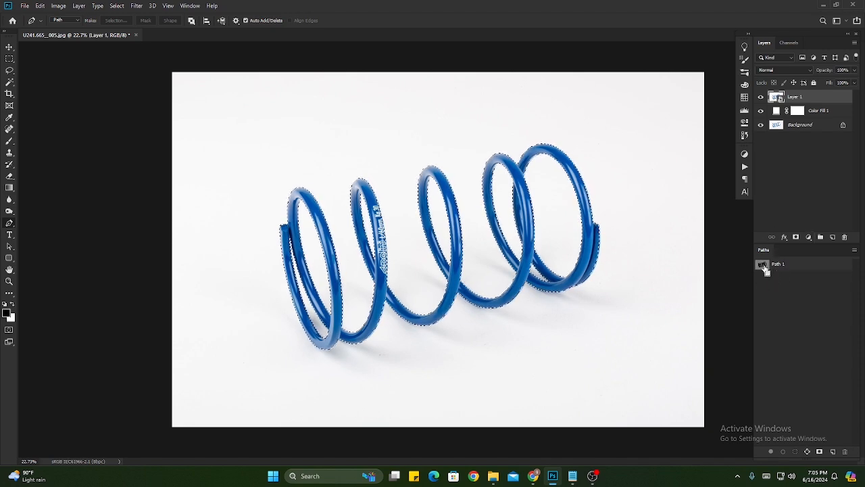
pyautogui.click(796, 237)
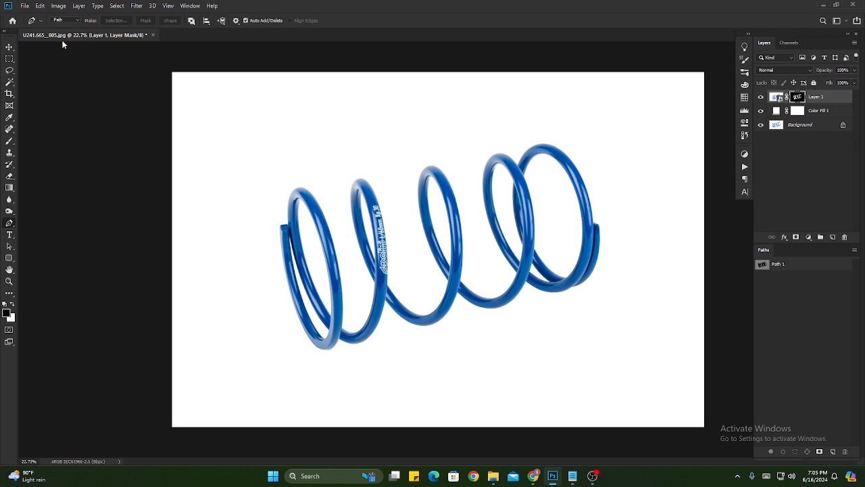
# Trim the canvas to the outer edges of the spring.
pyautogui.click(58, 6)
pyautogui.moveTo(78, 6)
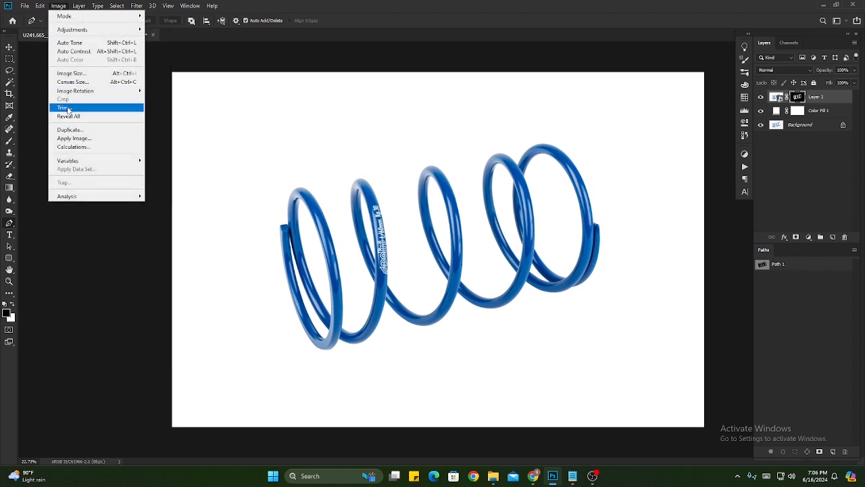
pyautogui.click(69, 109)
pyautogui.press('Return')
pyautogui.press('p')
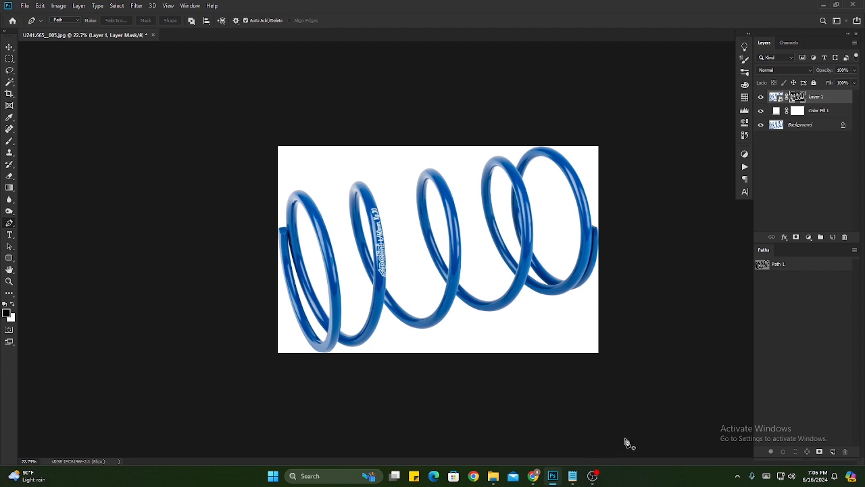
# Review the new width, height, resolution and margin requirements in the Notepad size notes.
pyautogui.click(572, 476)
pyautogui.click(608, 233)
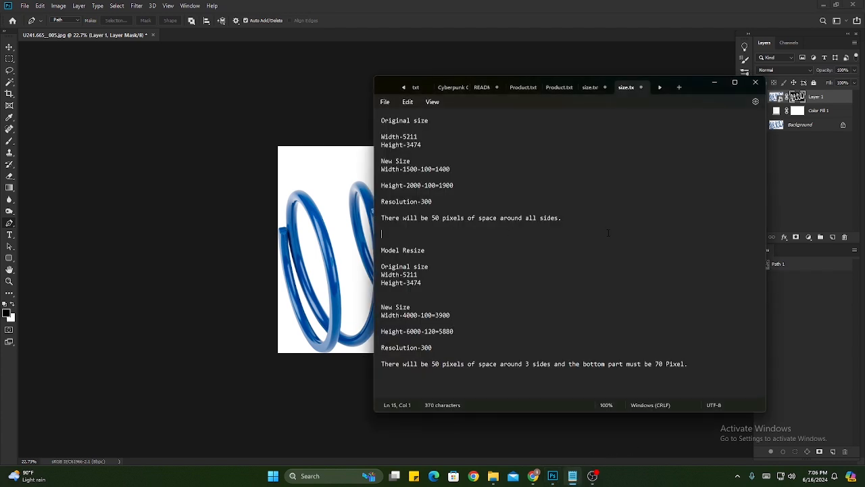
pyautogui.click(517, 152)
pyautogui.click(435, 164)
pyautogui.moveTo(451, 200); pyautogui.dragTo(384, 202)
pyautogui.click(456, 251)
pyautogui.click(384, 220)
pyautogui.moveTo(383, 219); pyautogui.dragTo(466, 220)
pyautogui.click(505, 224)
pyautogui.click(489, 171)
pyautogui.rightClick(483, 167)
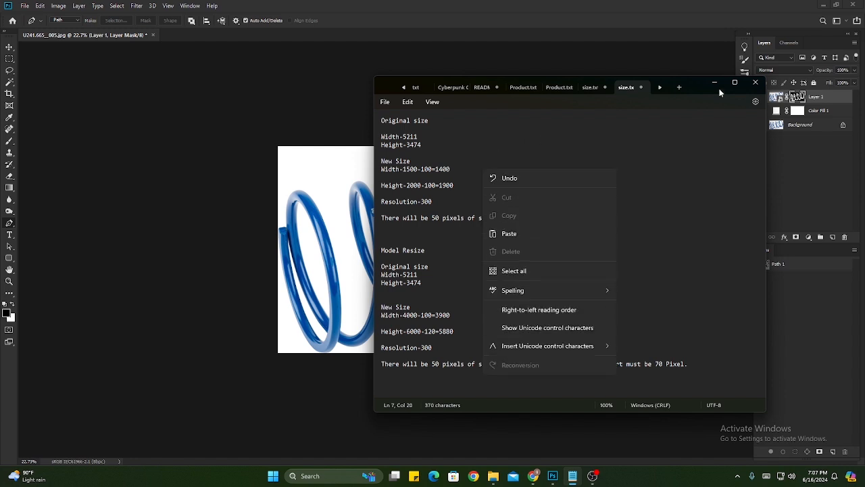
pyautogui.click(714, 82)
pyautogui.click(714, 82)
pyautogui.click(279, 238)
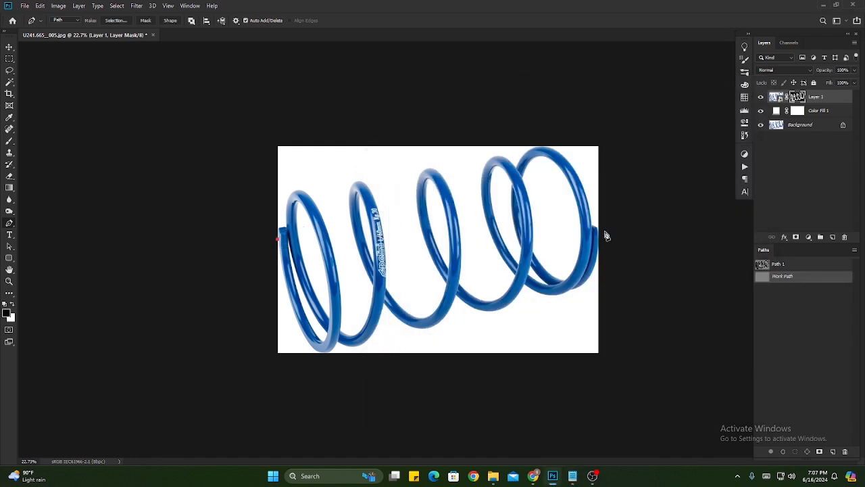
pyautogui.click(590, 232)
pyautogui.click(424, 140)
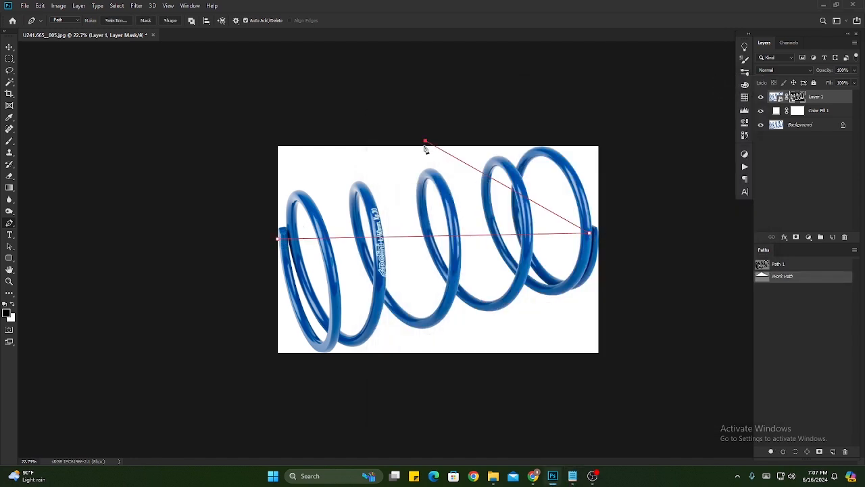
pyautogui.click(433, 351)
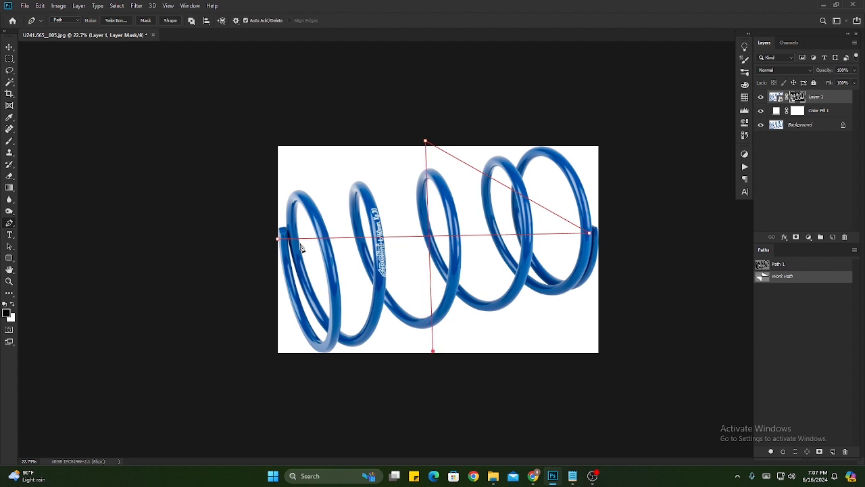
pyautogui.hotkey('ctrl', 'z')
pyautogui.hotkey('ctrl', 'z')
pyautogui.hotkey('ctrl', 'z')
pyautogui.hotkey('ctrl', 'z')
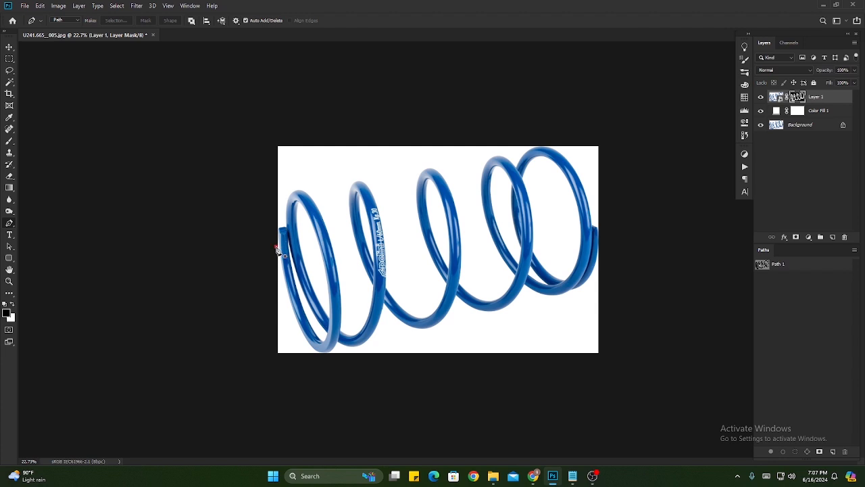
pyautogui.click(278, 248)
pyautogui.hotkey('ctrl', 'z')
pyautogui.moveTo(282, 194); pyautogui.dragTo(296, 269)
pyautogui.click(283, 279)
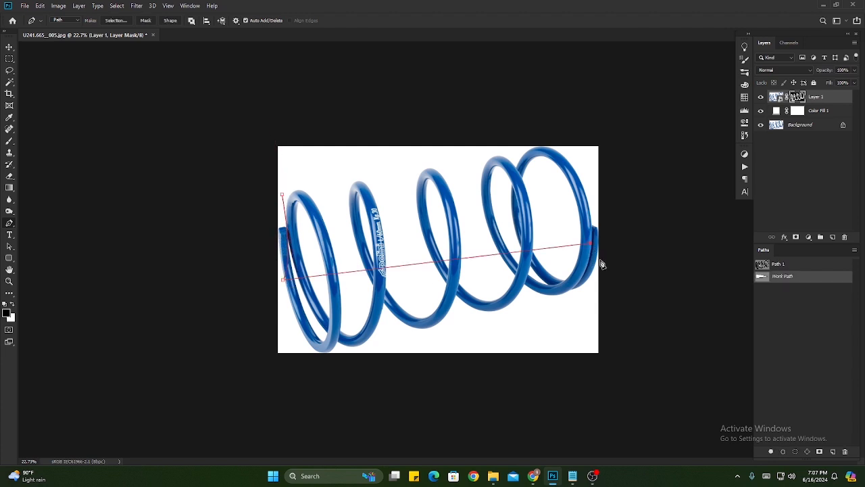
pyautogui.hotkey('ctrl', 'z')
pyautogui.hotkey('ctrl', 'z')
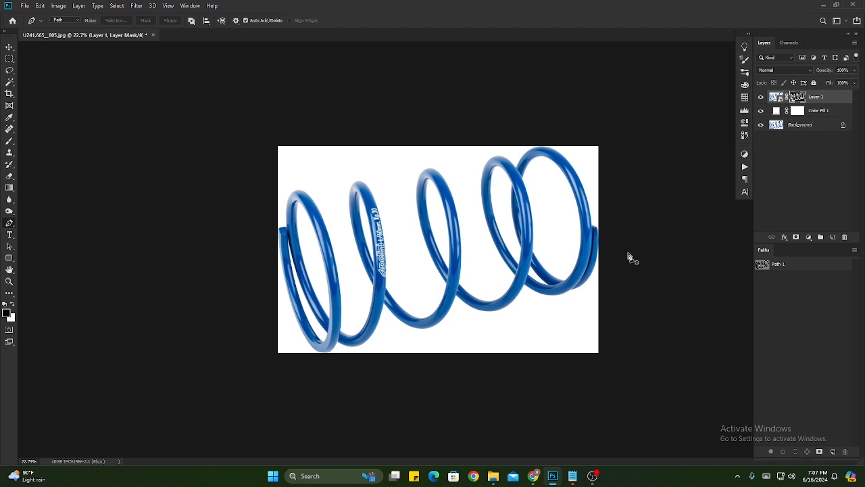
# Draw a vertical path line across the full height of the trimmed image with the Pen tool.
pyautogui.click(452, 149)
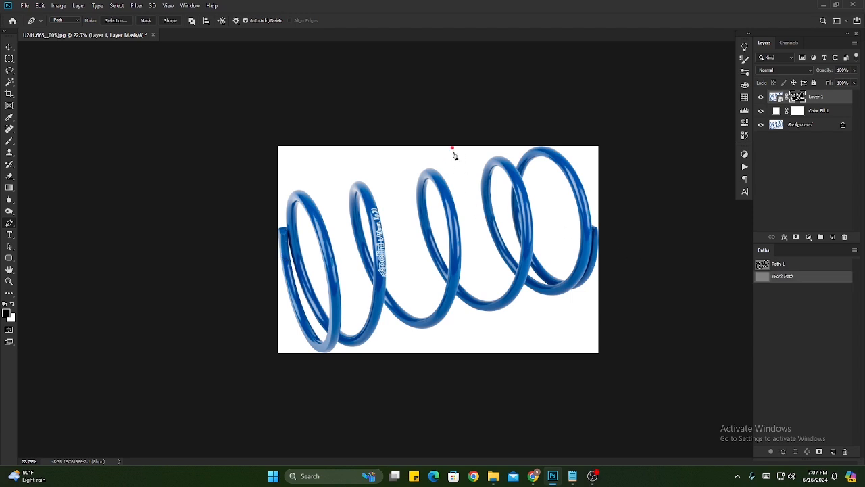
pyautogui.click(452, 351)
# Review the new width calculation of 1500 minus 100 in the Notepad size notes, then return to Photoshop.
pyautogui.click(573, 476)
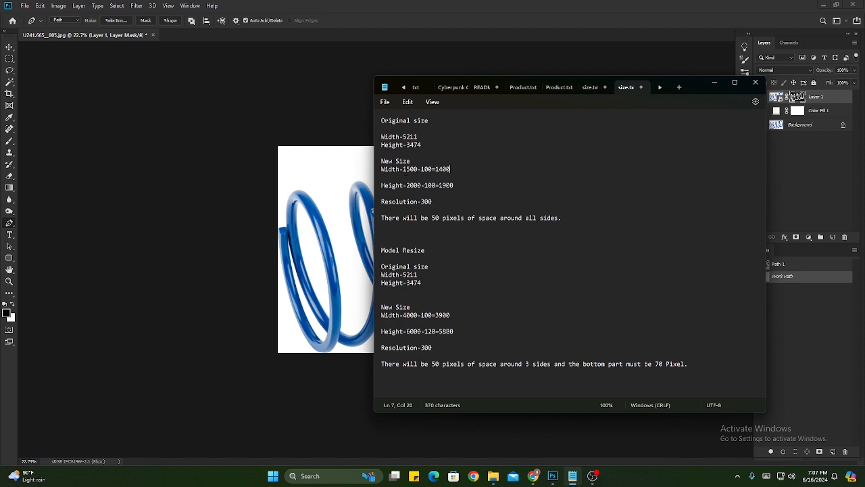
pyautogui.moveTo(406, 169); pyautogui.dragTo(411, 169)
pyautogui.moveTo(402, 169); pyautogui.dragTo(418, 169)
pyautogui.click(420, 179)
pyautogui.moveTo(403, 170); pyautogui.dragTo(414, 169)
pyautogui.click(415, 175)
pyautogui.click(323, 202)
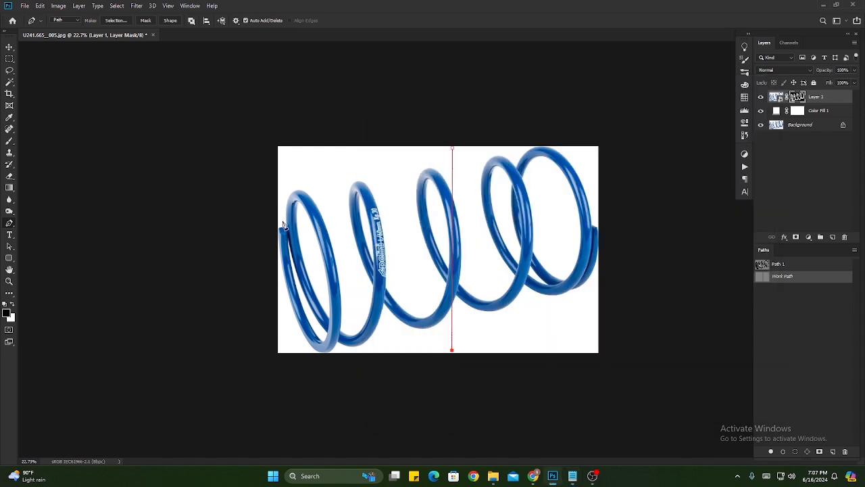
# Continue the Work Path with a near-horizontal line from the spring's left end to its right end.
pyautogui.moveTo(280, 228); pyautogui.dragTo(285, 220)
pyautogui.click(596, 248)
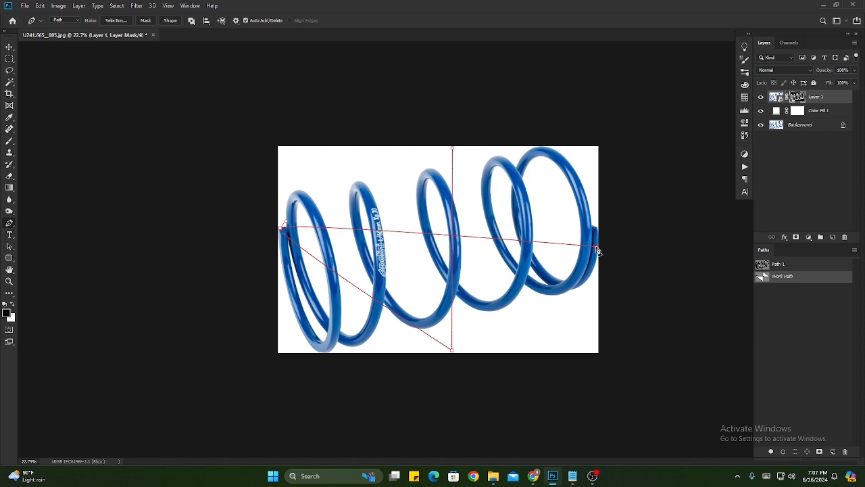
# Recheck the width left after subtracting the side margins in the Notepad size notes.
pyautogui.click(572, 476)
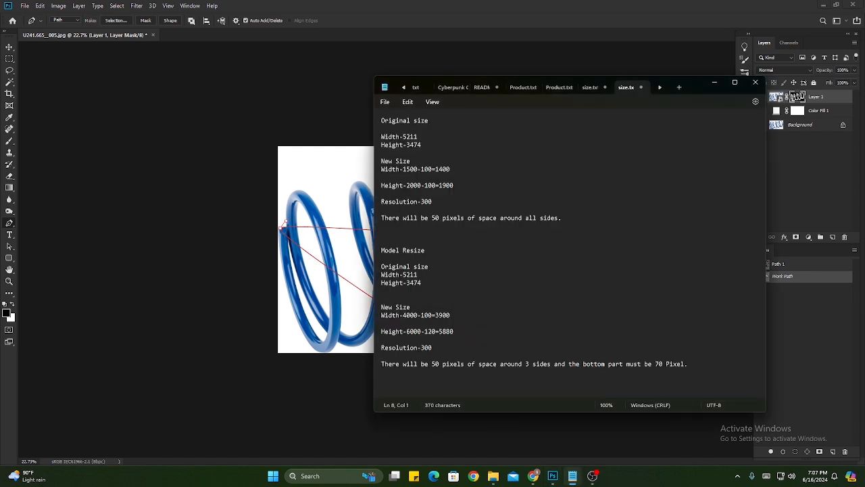
pyautogui.moveTo(433, 169); pyautogui.dragTo(471, 167)
pyautogui.click(451, 210)
pyautogui.click(410, 194)
pyautogui.click(714, 82)
# Delete the Work Path, keeping Path 1.
pyautogui.moveTo(850, 276); pyautogui.dragTo(850, 451)
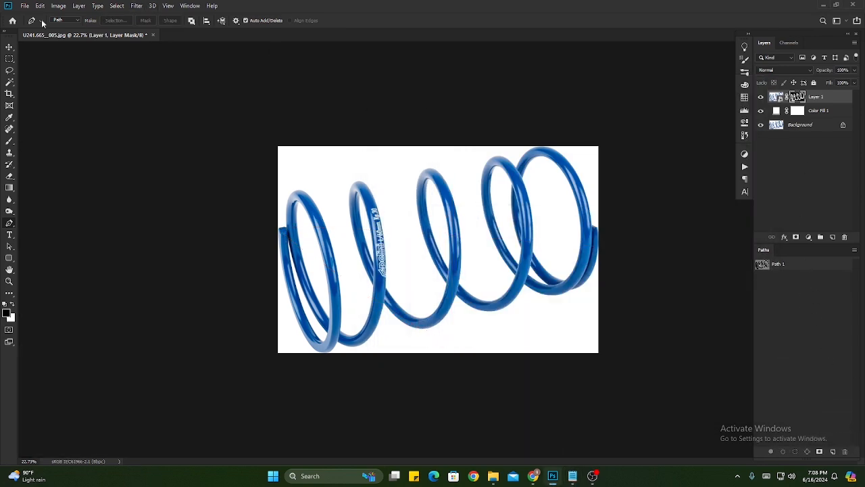
# Start the Fit Image command for the spring document and enable Don't Enlarge.
pyautogui.click(40, 6)
pyautogui.moveTo(24, 5)
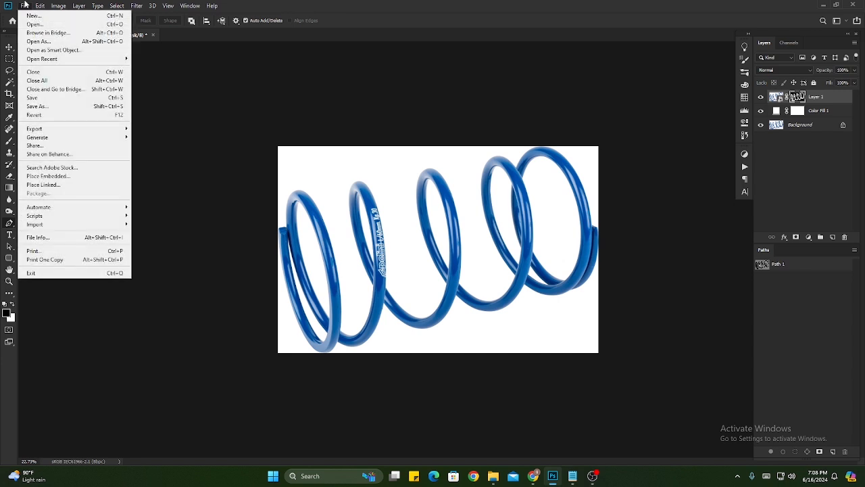
pyautogui.moveTo(73, 209)
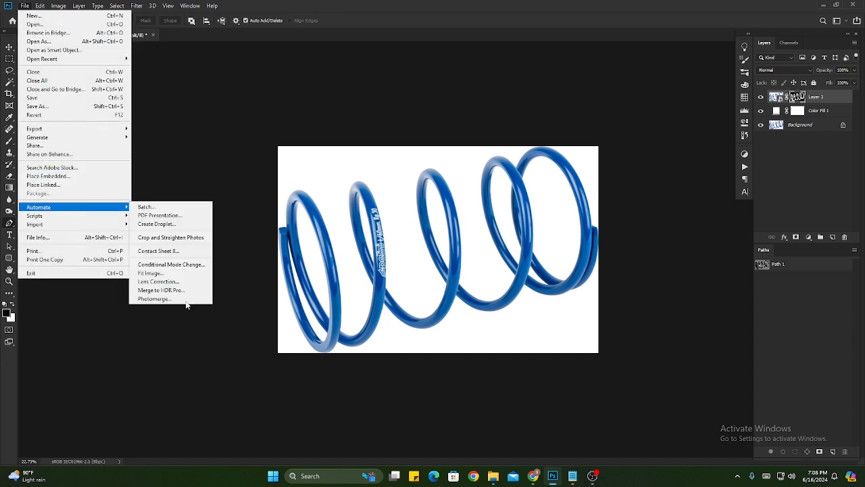
pyautogui.click(161, 273)
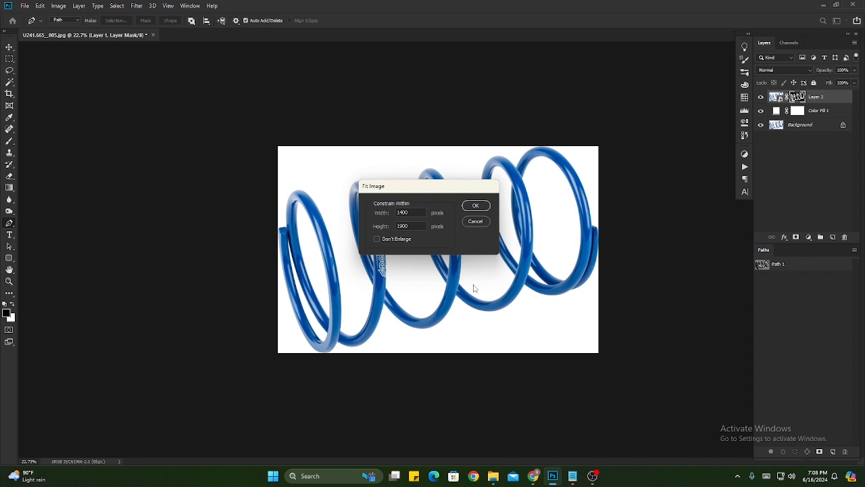
pyautogui.click(377, 239)
# Copy the calculated width from the Notepad size notes and set the Fit Image width to 1400 pixels.
pyautogui.click(572, 477)
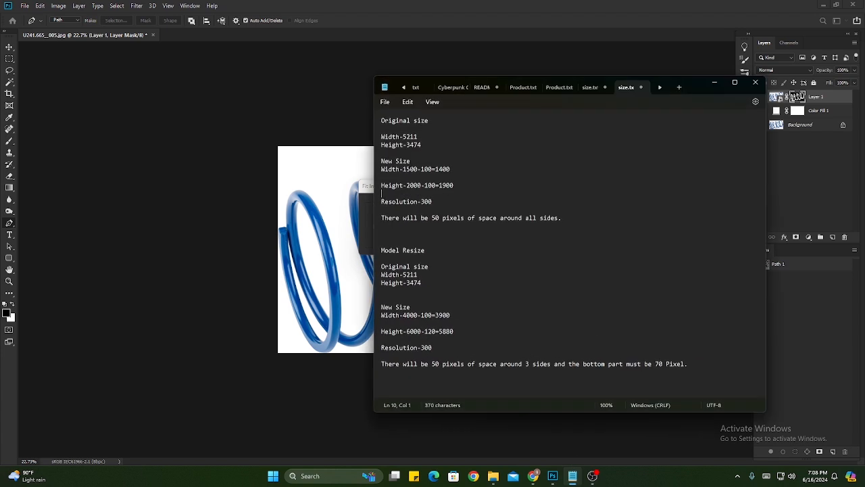
pyautogui.moveTo(436, 169); pyautogui.dragTo(450, 170)
pyautogui.hotkey('ctrl', 'c')
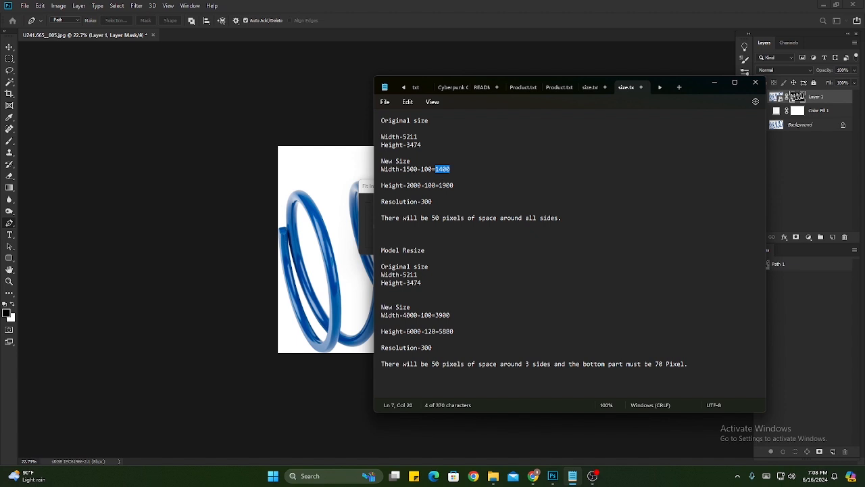
pyautogui.click(552, 476)
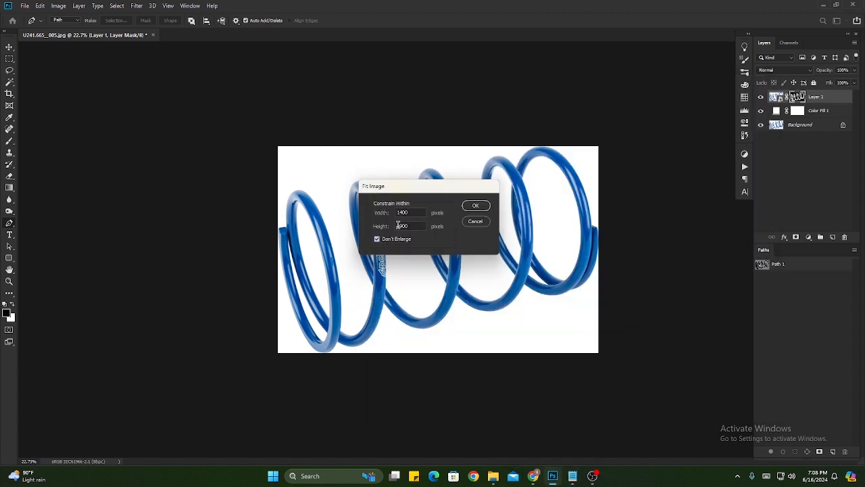
pyautogui.moveTo(412, 214); pyautogui.dragTo(383, 216)
pyautogui.hotkey('ctrl', 'v')
# Copy the calculated height from the size notes, set the Fit Image height to 1900 pixels and apply the resize.
pyautogui.doubleClick(414, 228)
pyautogui.click(573, 476)
pyautogui.moveTo(438, 185)
pyautogui.mouseDown()
pyautogui.moveTo(460, 189)
pyautogui.moveTo(437, 186)
pyautogui.mouseUp()
pyautogui.hotkey('ctrl', 'c')
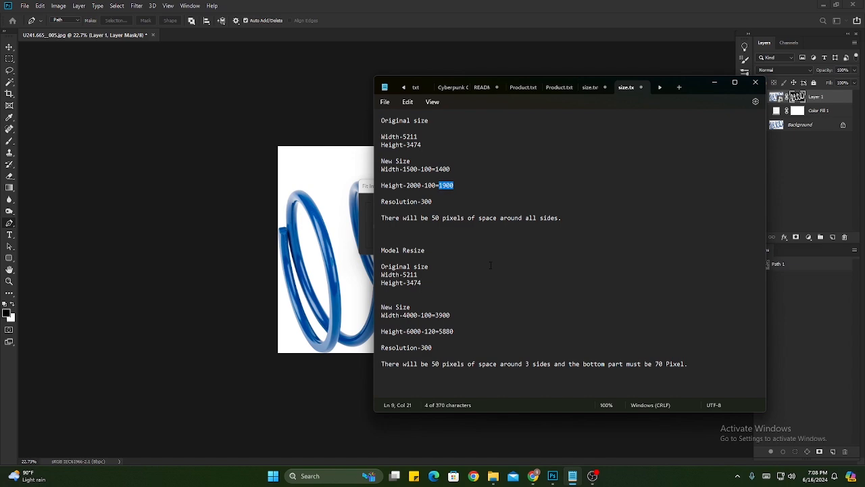
pyautogui.click(553, 476)
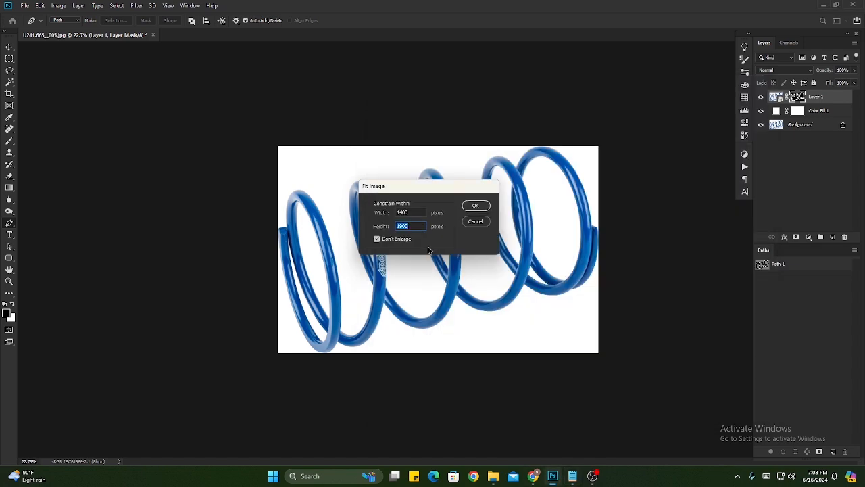
pyautogui.hotkey('ctrl', 'v')
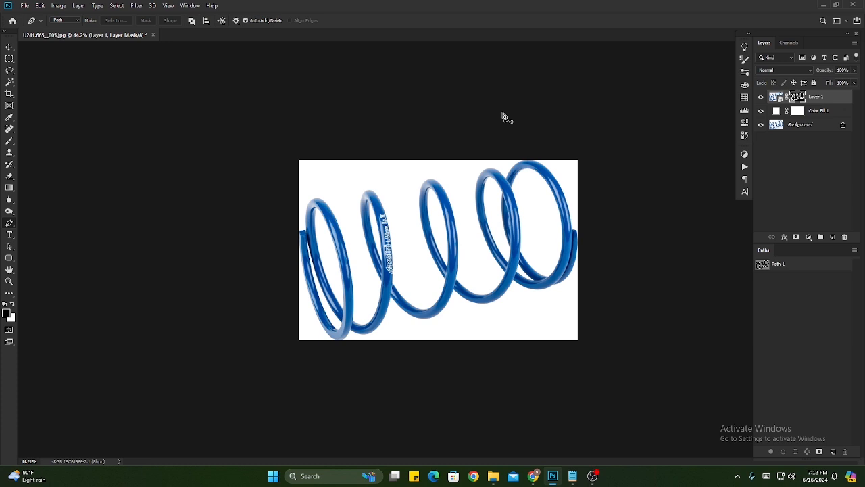
# Create a new guide layout with one column and one row so guides run along all four canvas edges.
pyautogui.click(170, 6)
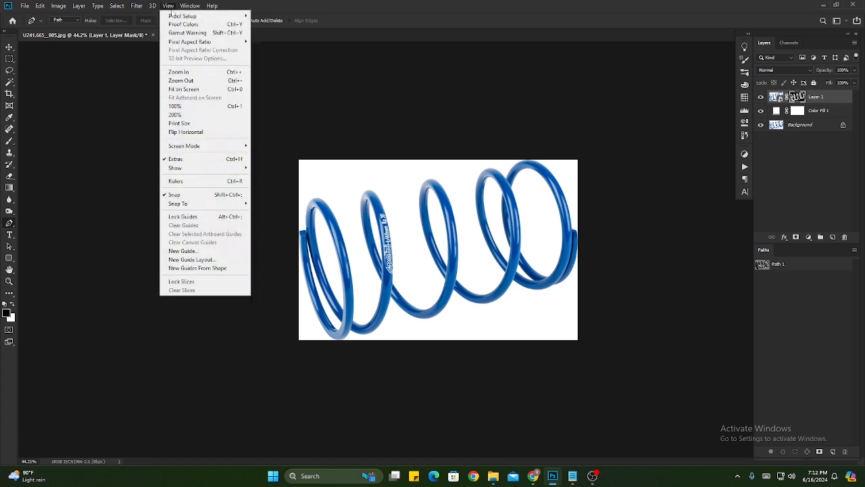
pyautogui.click(210, 260)
pyautogui.moveTo(559, 157); pyautogui.dragTo(140, 136)
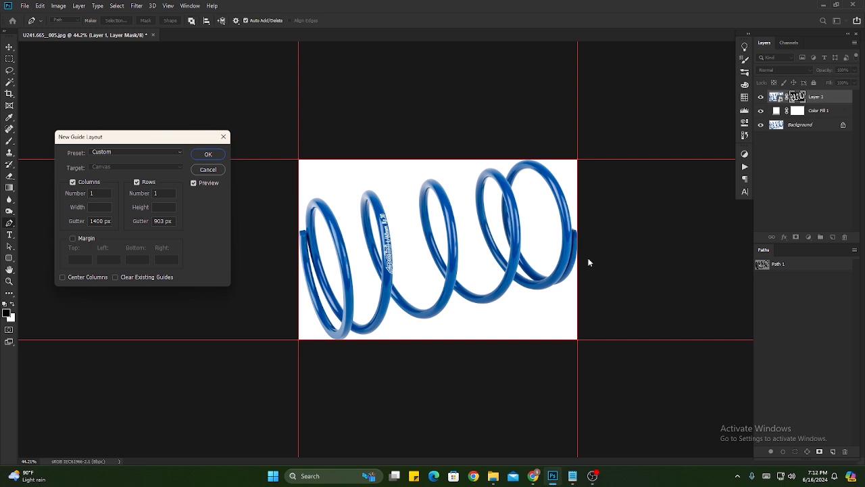
pyautogui.click(73, 182)
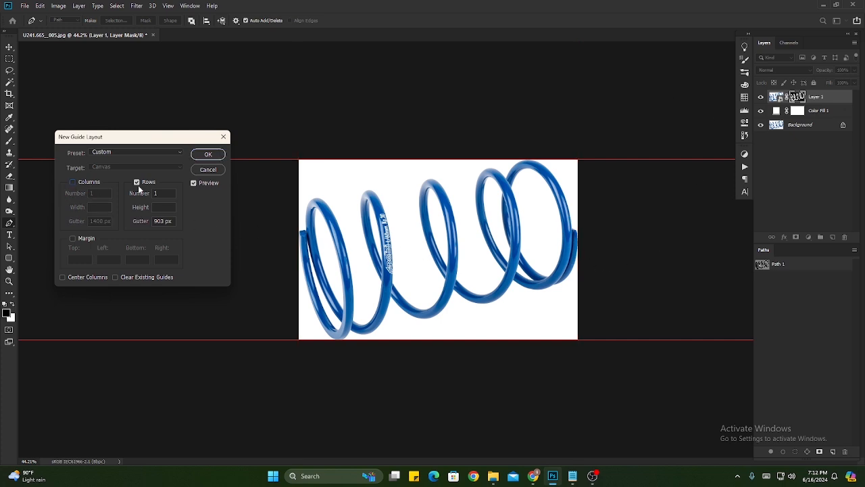
pyautogui.click(137, 182)
pyautogui.click(72, 183)
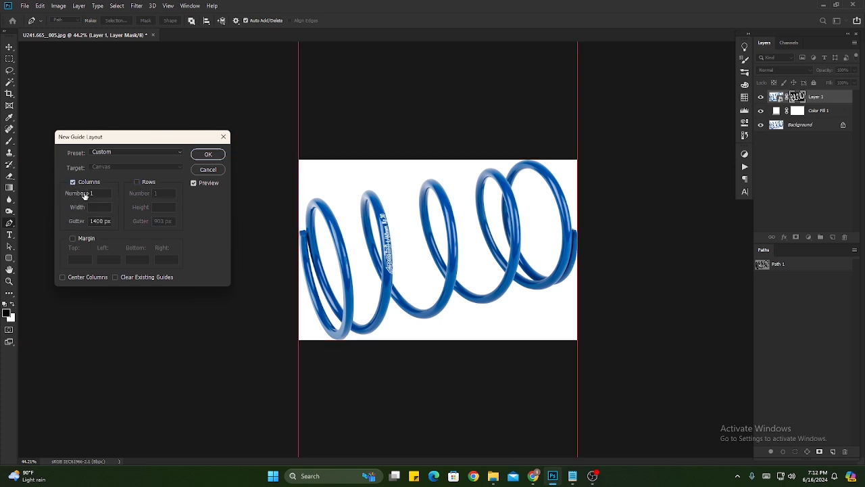
pyautogui.click(137, 182)
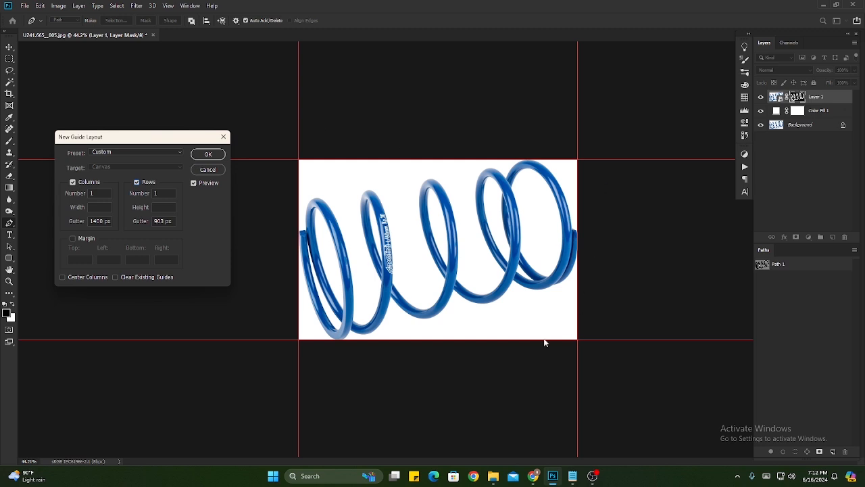
pyautogui.click(208, 155)
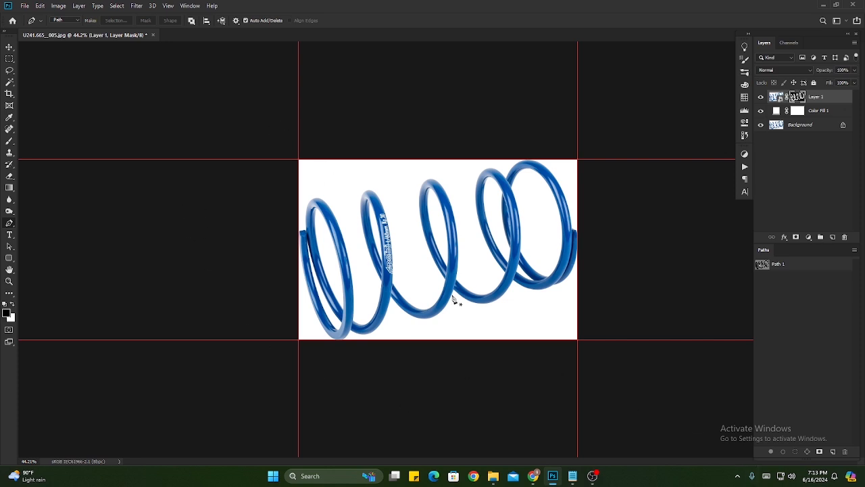
# Check the margin required around all sides in the Notepad size notes, then return to Photoshop.
pyautogui.click(572, 479)
pyautogui.click(382, 258)
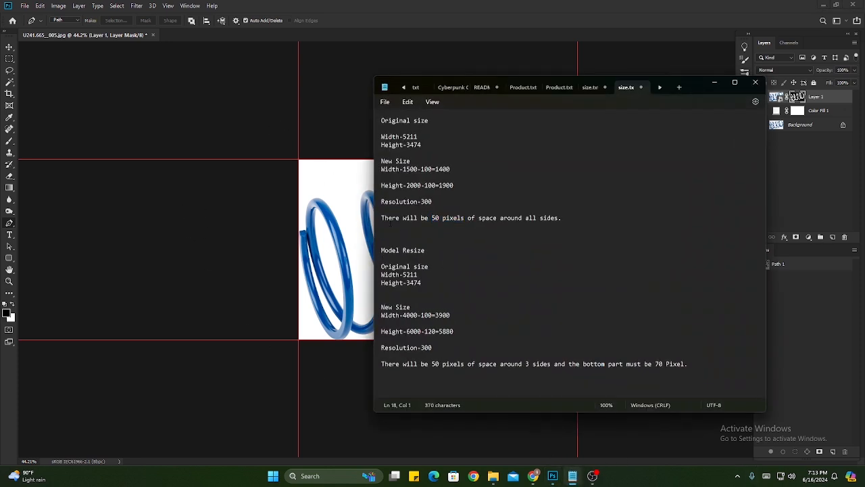
pyautogui.click(432, 219)
pyautogui.hotkey('shift', 'Down')
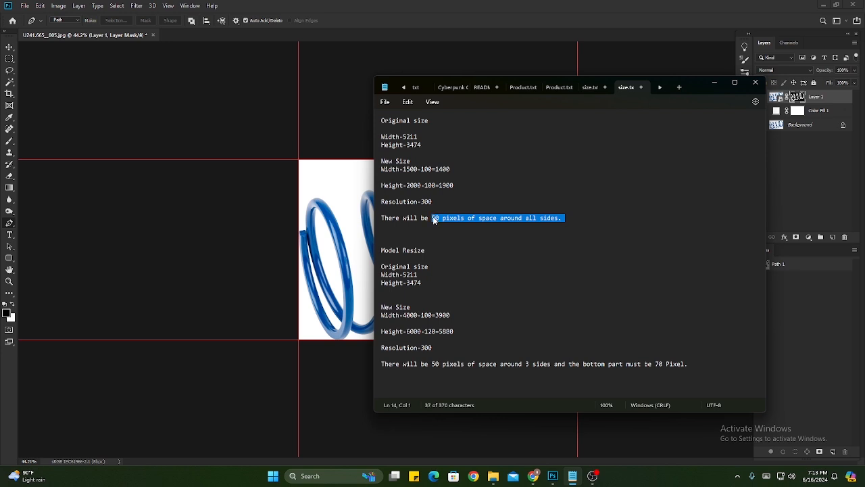
pyautogui.click(509, 230)
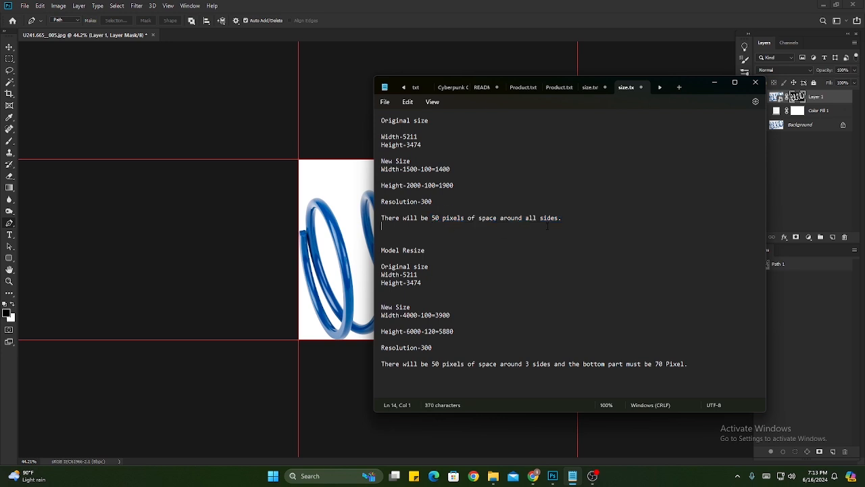
pyautogui.click(715, 82)
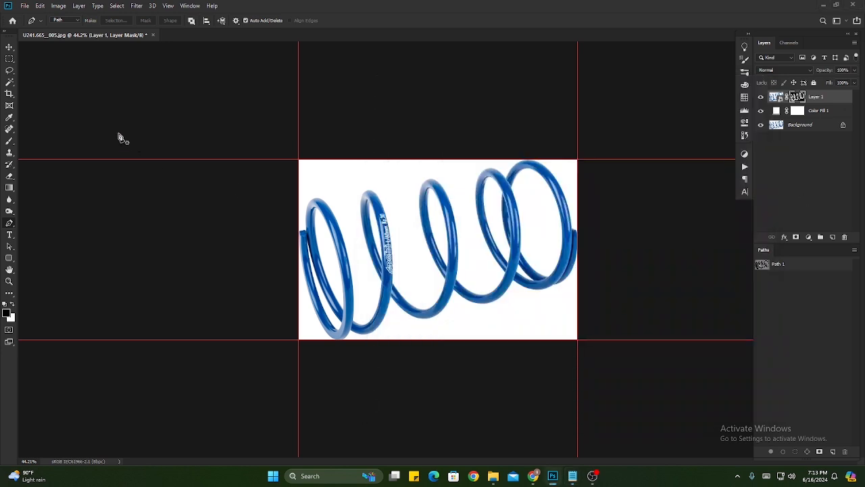
# Extend the canvas relative to its current size by 100 pixels in width and 100 pixels in height, anchored at the centre.
pyautogui.click(56, 6)
pyautogui.click(87, 83)
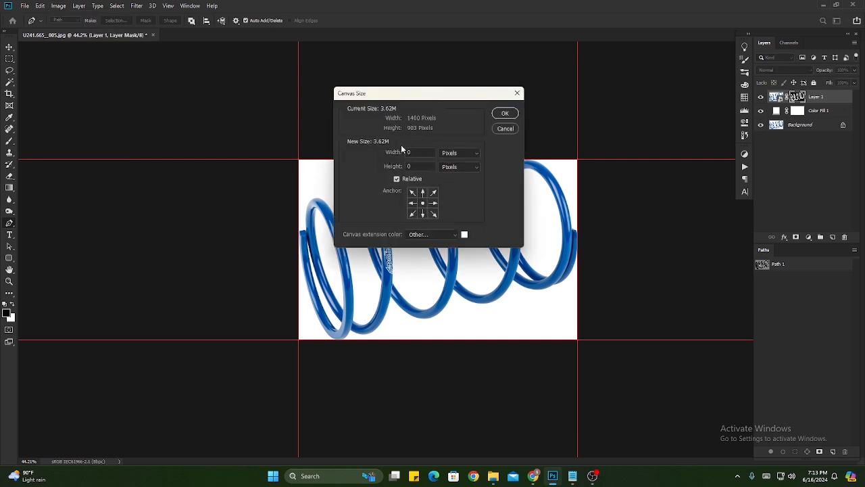
pyautogui.click(397, 179)
pyautogui.click(477, 154)
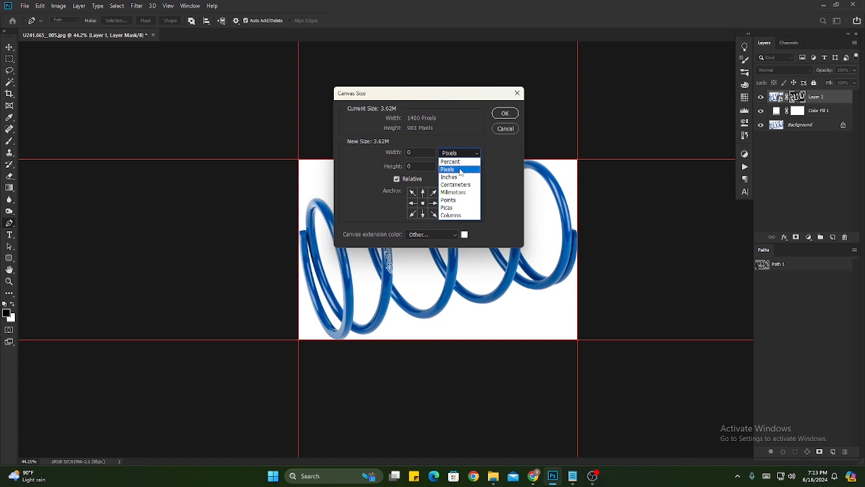
pyautogui.click(460, 170)
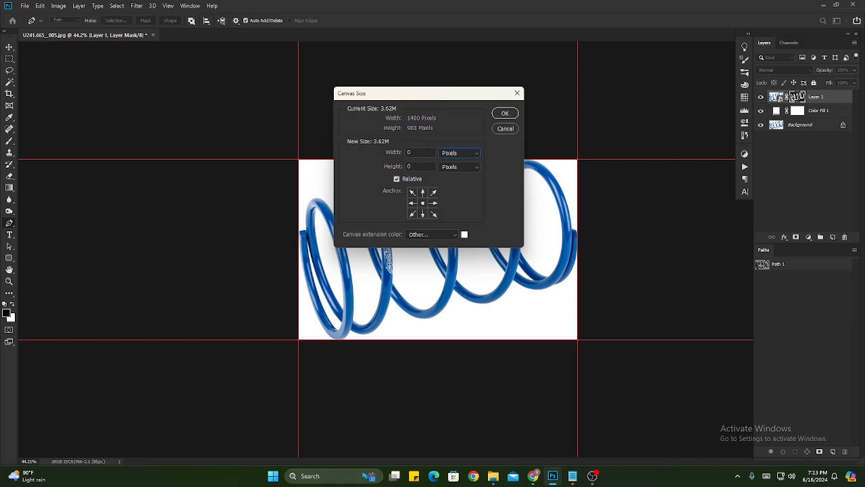
pyautogui.doubleClick(415, 152)
pyautogui.write('100')
pyautogui.press('Tab')
pyautogui.write('100')
pyautogui.click(514, 117)
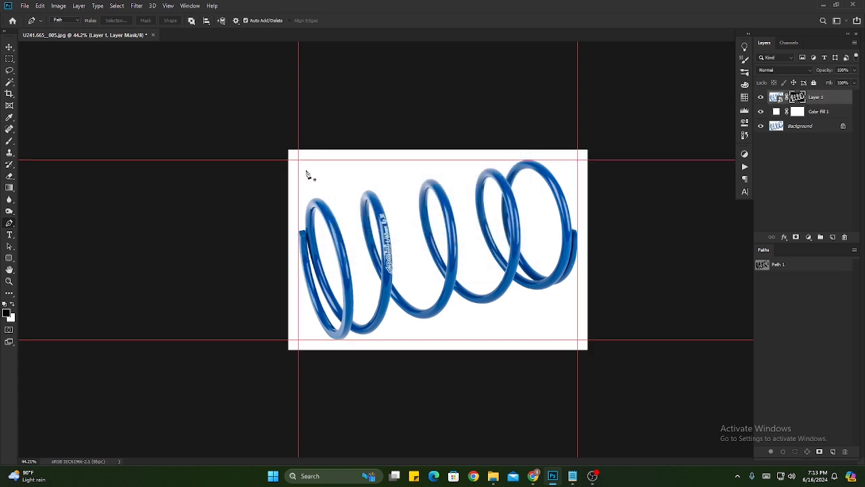
# Measure the margin between the canvas's top-left corner and the guides with the Rectangular Marquee, then fit the image on screen.
pyautogui.click(10, 59)
pyautogui.scroll(8, 284, 133)
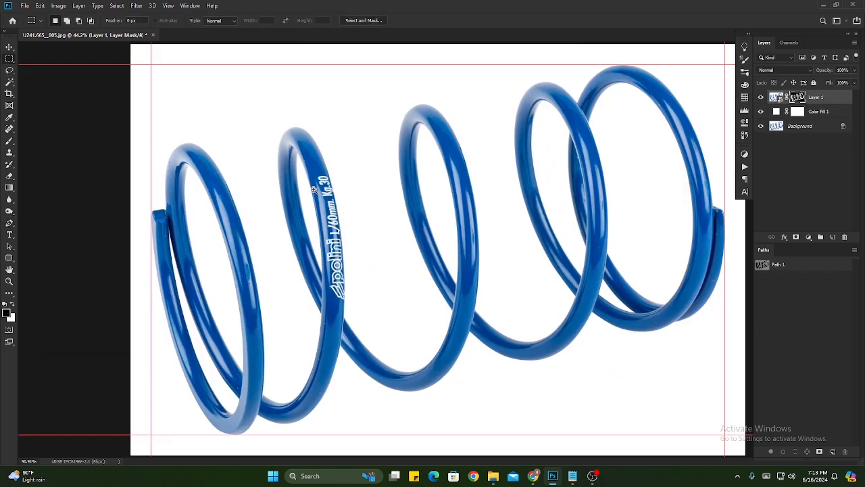
pyautogui.moveTo(298, 205); pyautogui.dragTo(563, 352)
pyautogui.moveTo(343, 232); pyautogui.dragTo(408, 296)
pyautogui.hotkey('ctrl', 'd')
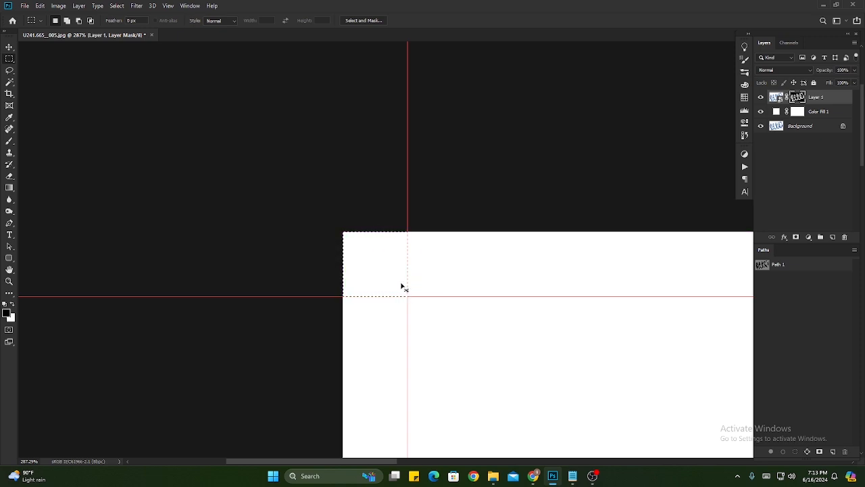
pyautogui.moveTo(344, 233); pyautogui.dragTo(408, 296)
pyautogui.hotkey('ctrl', '0')
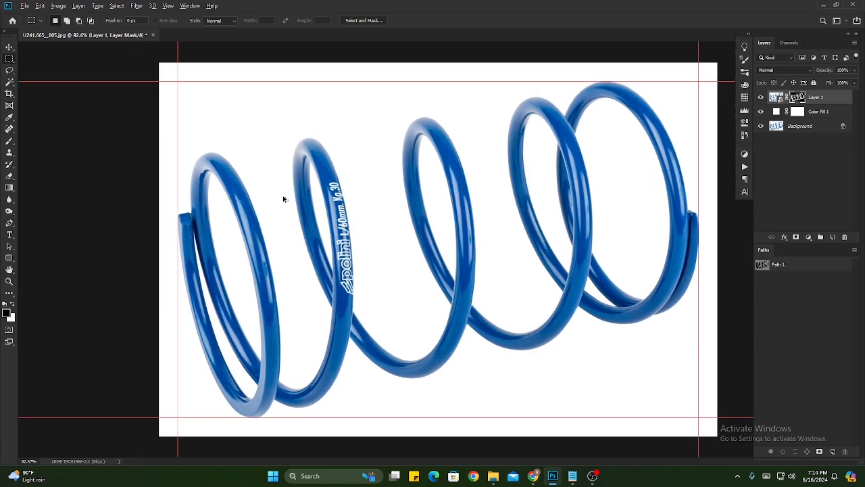
# Check the document's pixel width, height and resolution in Image Size without changing them.
pyautogui.hotkey('ctrl', 'alt', 'i')
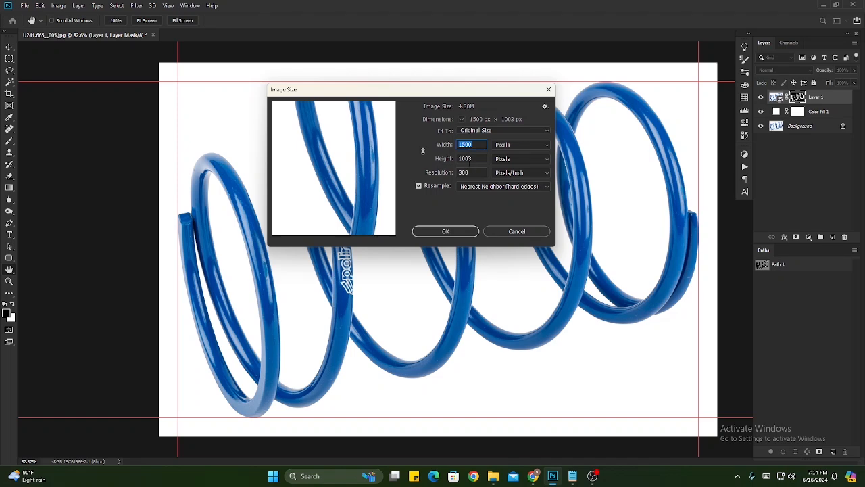
pyautogui.click(472, 158)
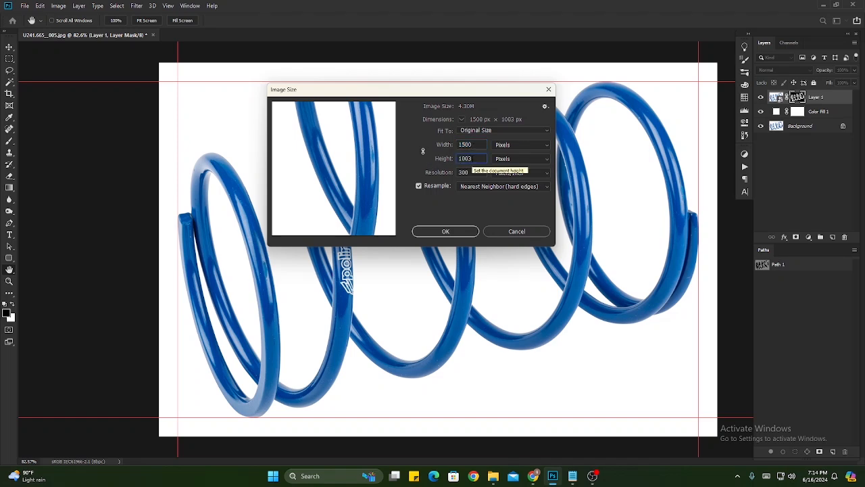
pyautogui.click(548, 89)
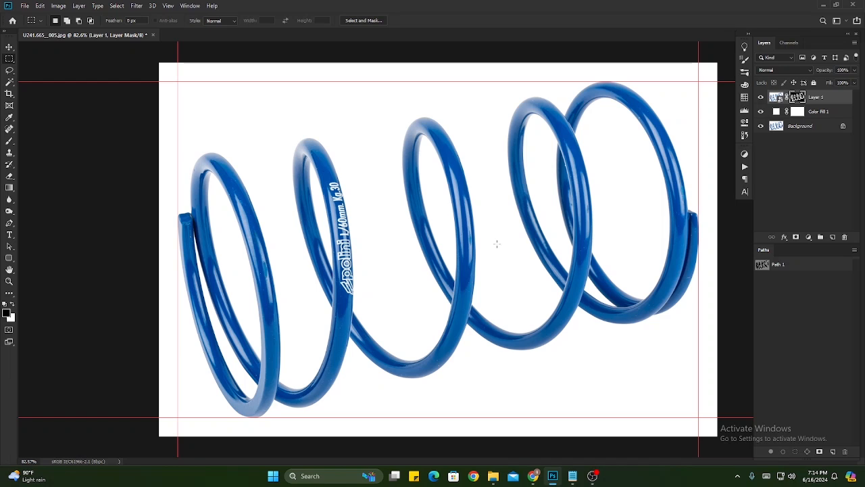
# Set the canvas height to 2000 pixels as an absolute size, with Relative off, and view the whole canvas.
pyautogui.click(58, 6)
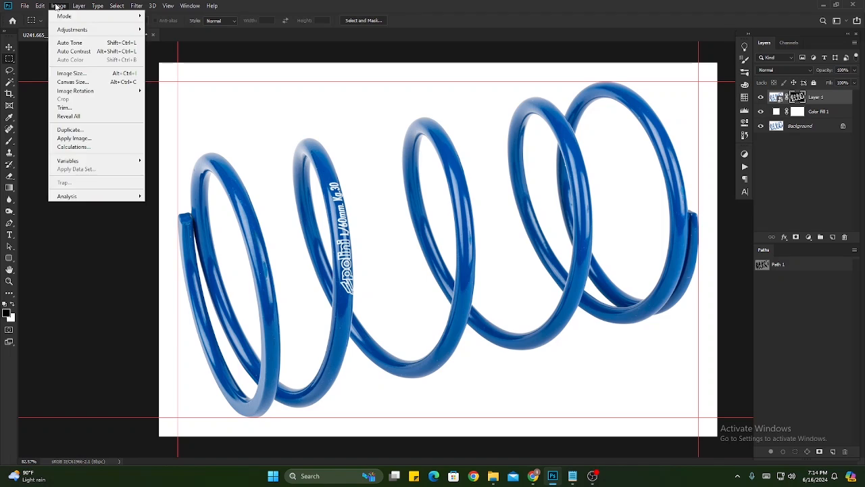
pyautogui.click(94, 82)
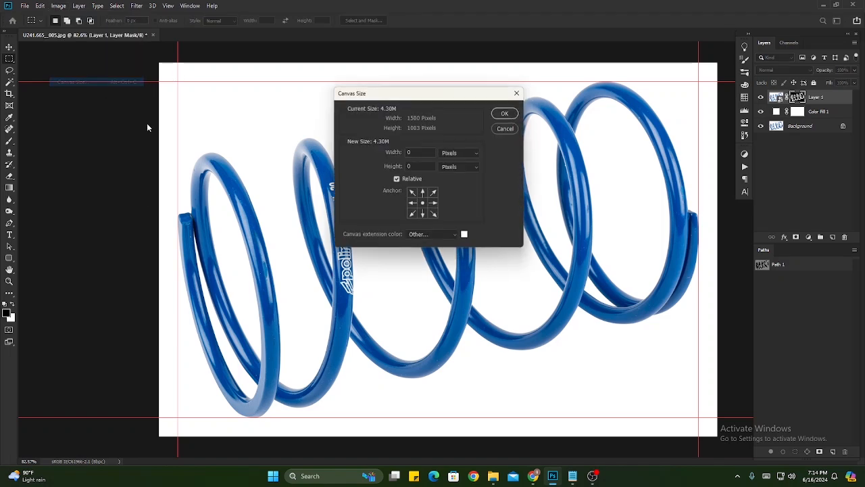
pyautogui.click(396, 179)
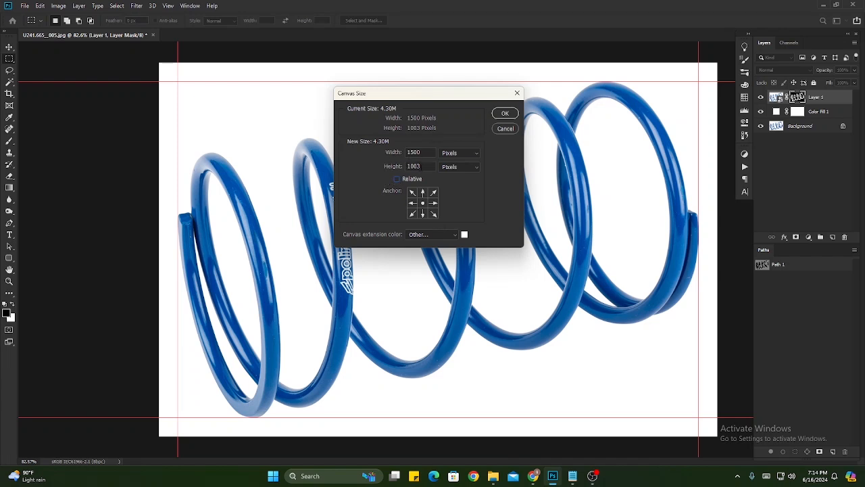
pyautogui.click(422, 167)
pyautogui.write('2000')
pyautogui.click(505, 113)
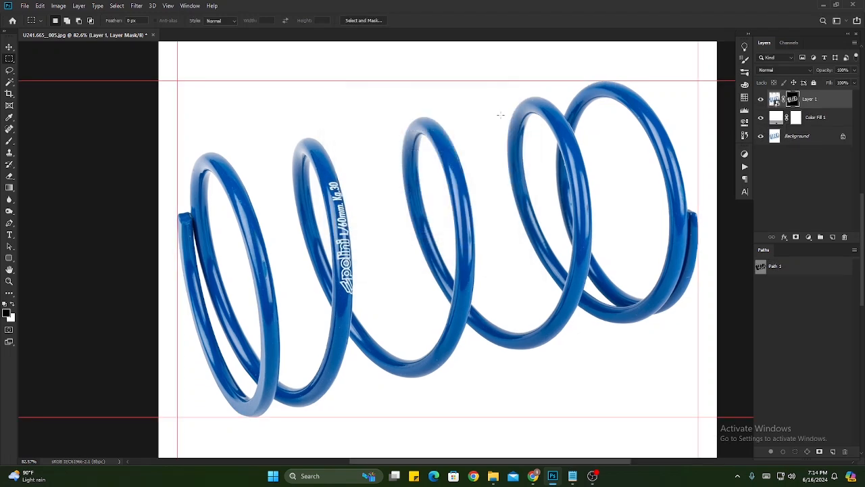
pyautogui.hotkey('ctrl', '0')
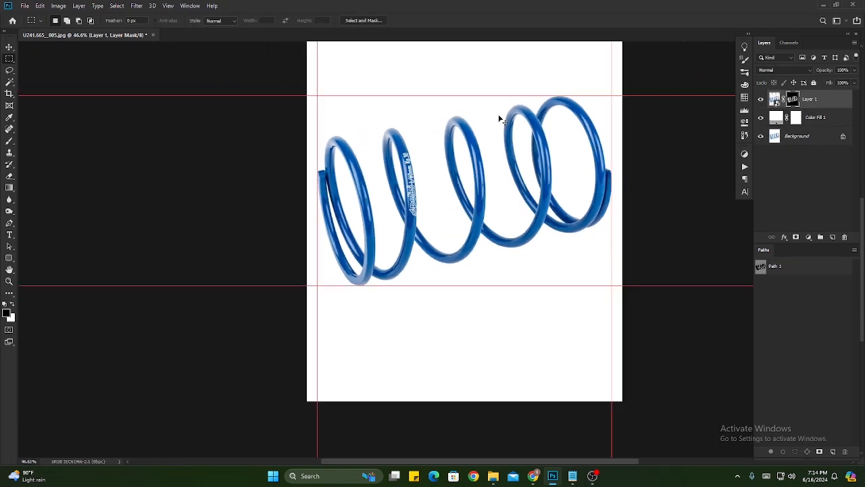
pyautogui.scroll(-1, 537, 232)
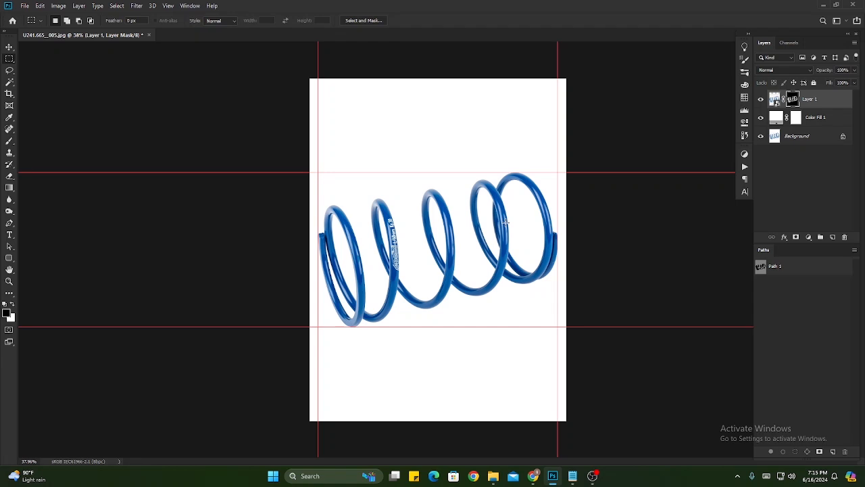
# Check the required new width, height and resolution in the Notepad size notes, then return to Photoshop.
pyautogui.click(572, 475)
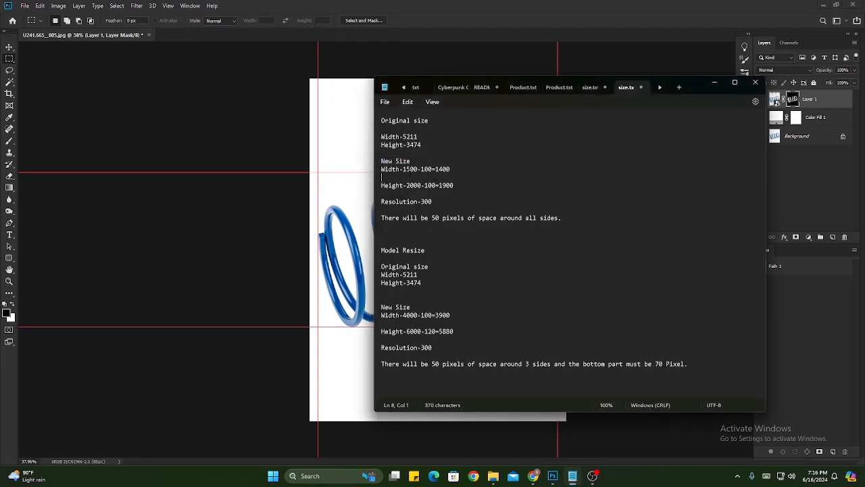
pyautogui.moveTo(403, 169); pyautogui.dragTo(423, 189)
pyautogui.click(457, 205)
pyautogui.click(794, 205)
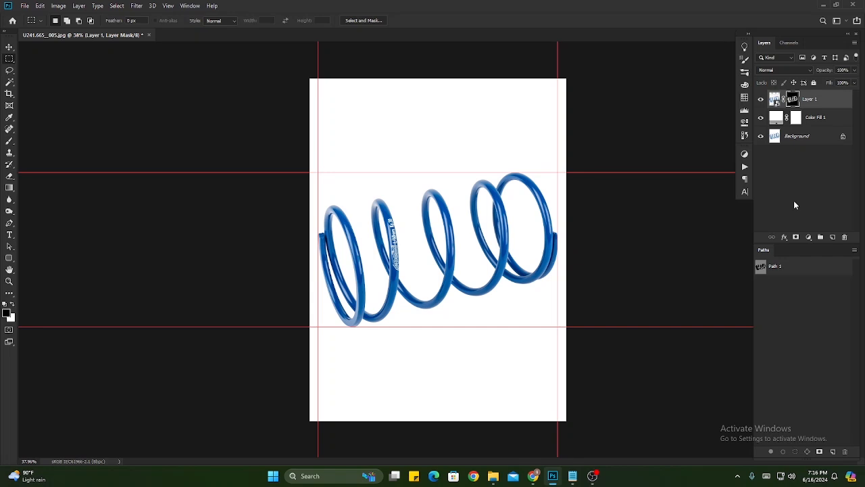
# Check the document's width, height and resolution in Image Size, with Resample on and the units in pixels.
pyautogui.scroll(-1, 722, 200)
pyautogui.scroll(2, 505, 232)
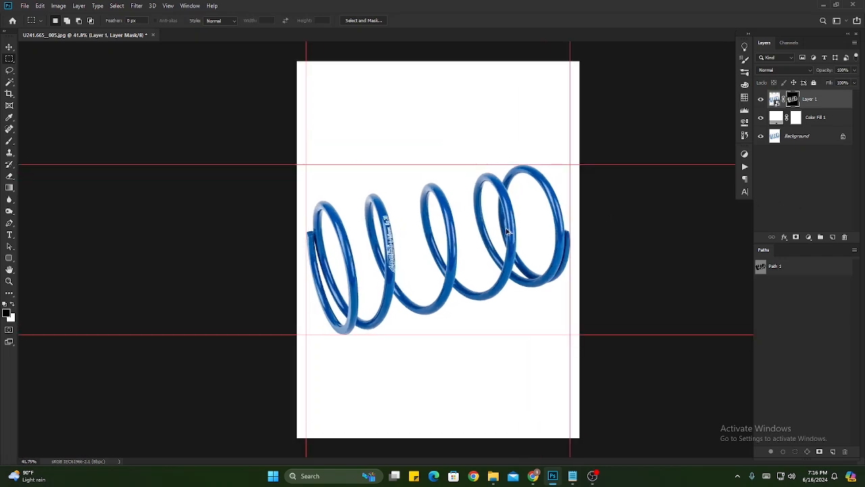
pyautogui.hotkey('ctrl', 'alt', 'i')
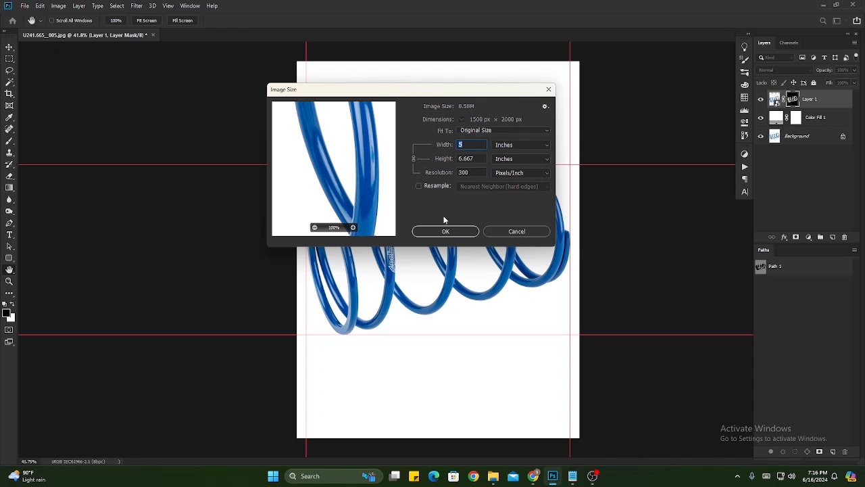
pyautogui.click(532, 147)
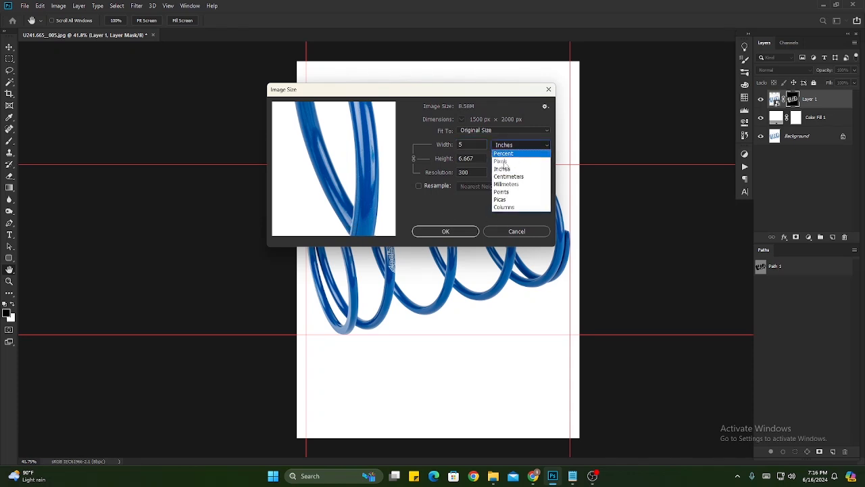
pyautogui.click(420, 188)
pyautogui.click(418, 186)
pyautogui.click(519, 144)
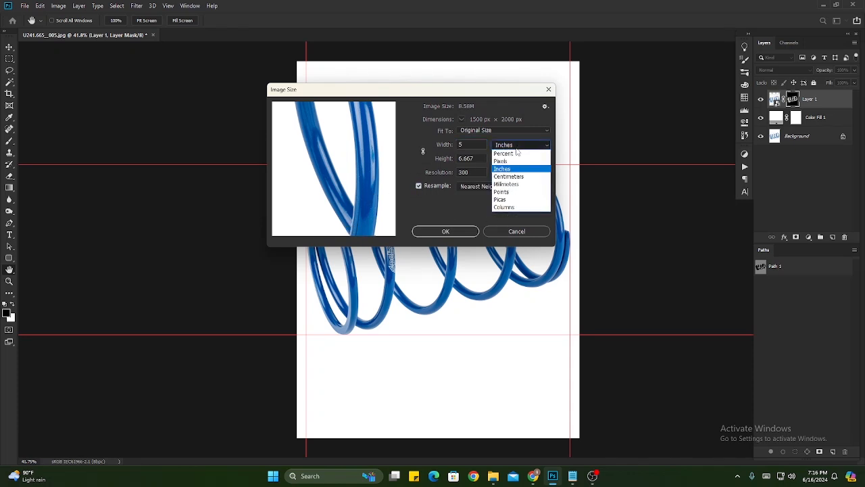
pyautogui.click(508, 160)
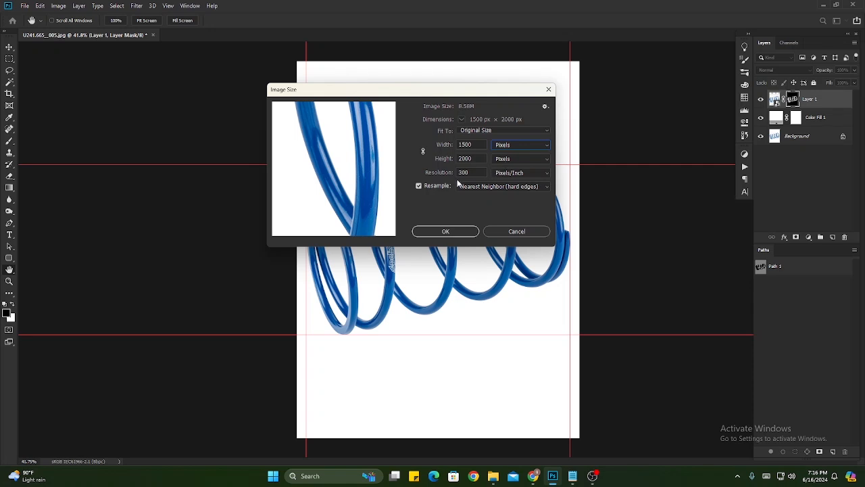
pyautogui.click(446, 231)
pyautogui.hotkey('ctrl', '0')
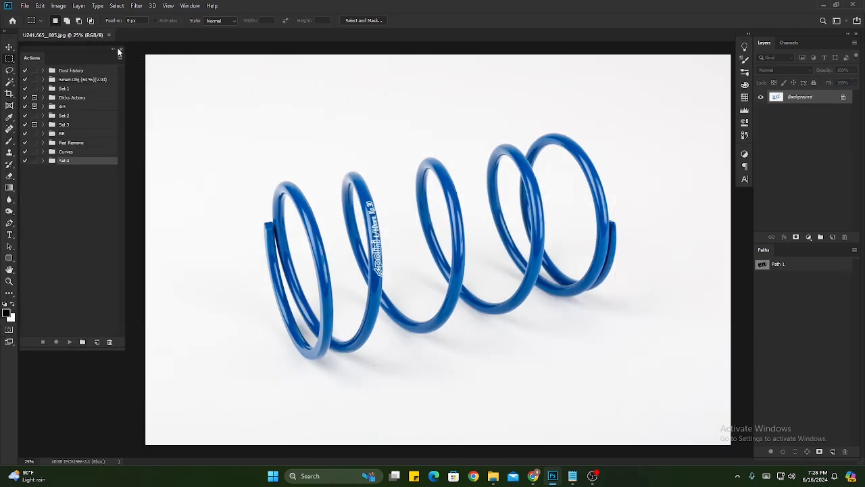
# Switch to the Pen tool, bring the Actions list back up and review the recorded commands of the action in Set 4.
pyautogui.click(116, 49)
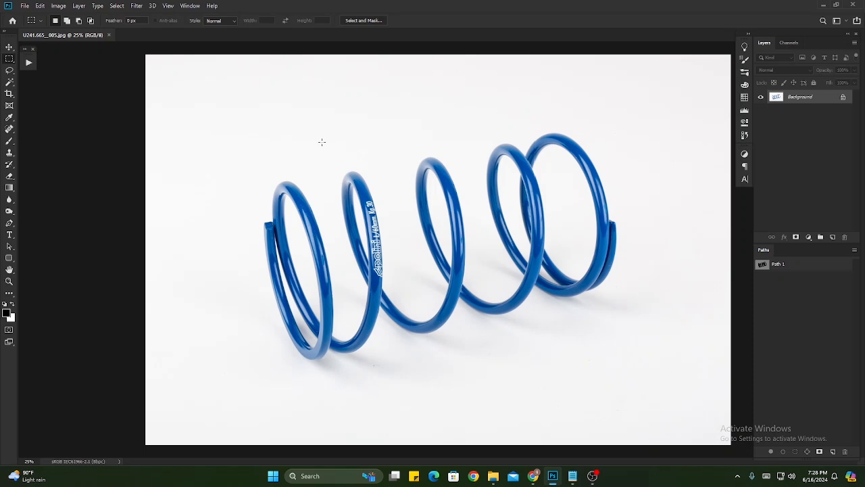
pyautogui.press('p')
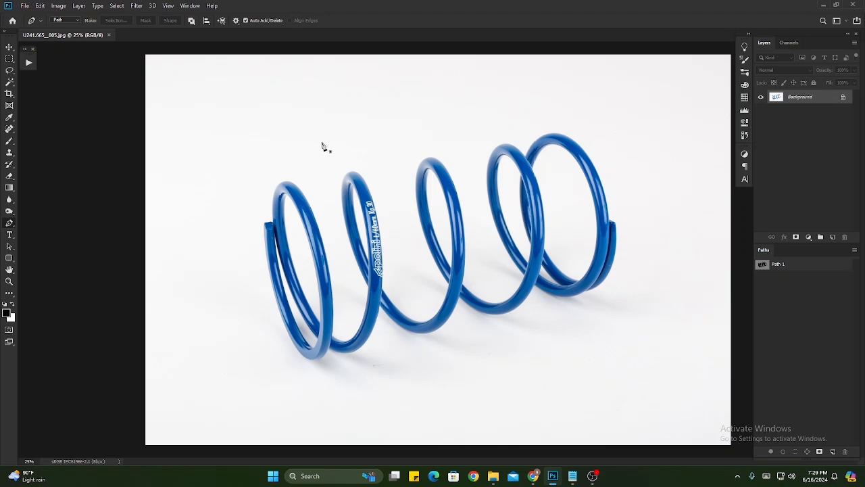
pyautogui.click(33, 50)
pyautogui.click(190, 5)
pyautogui.moveTo(211, 6)
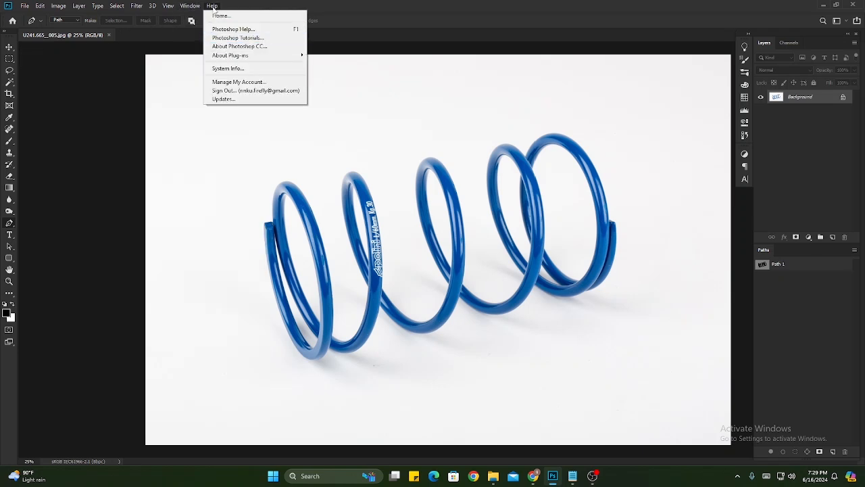
pyautogui.click(213, 69)
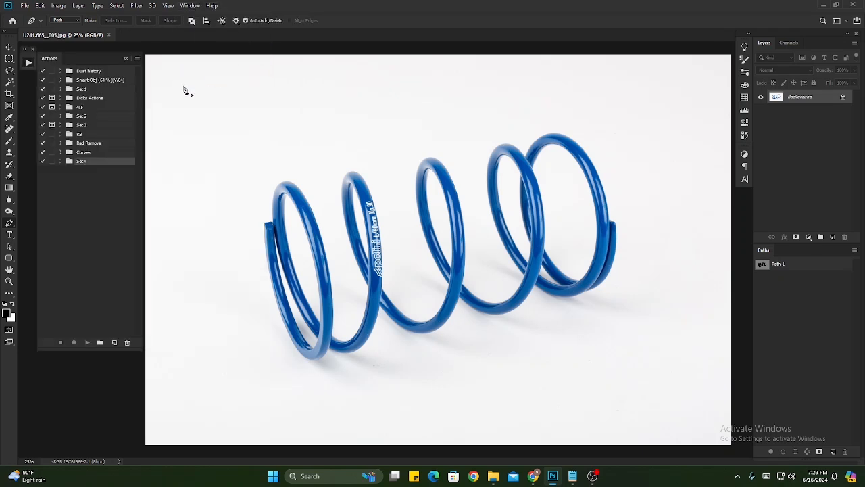
pyautogui.click(59, 162)
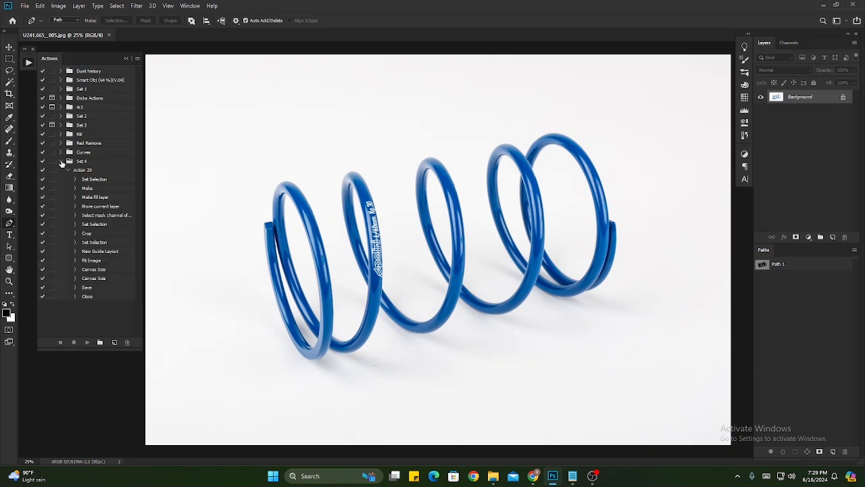
pyautogui.click(59, 161)
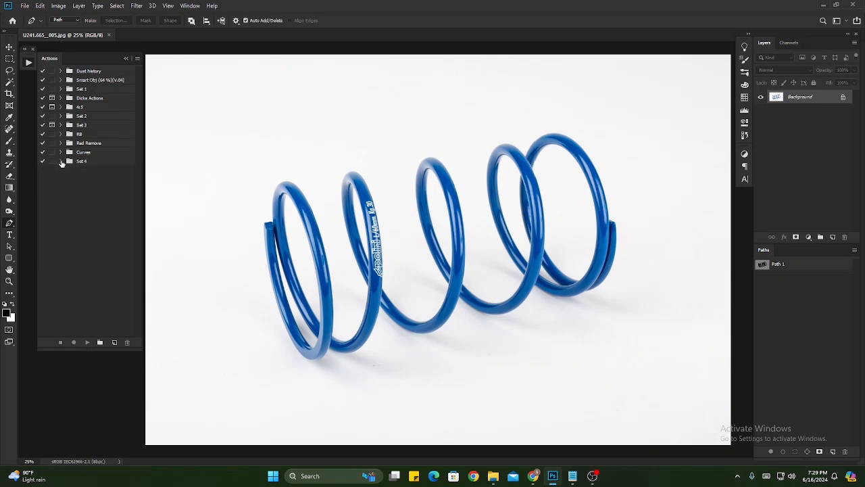
# Create a new action set named New Size, using the heading copied from the Notepad size notes.
pyautogui.click(101, 343)
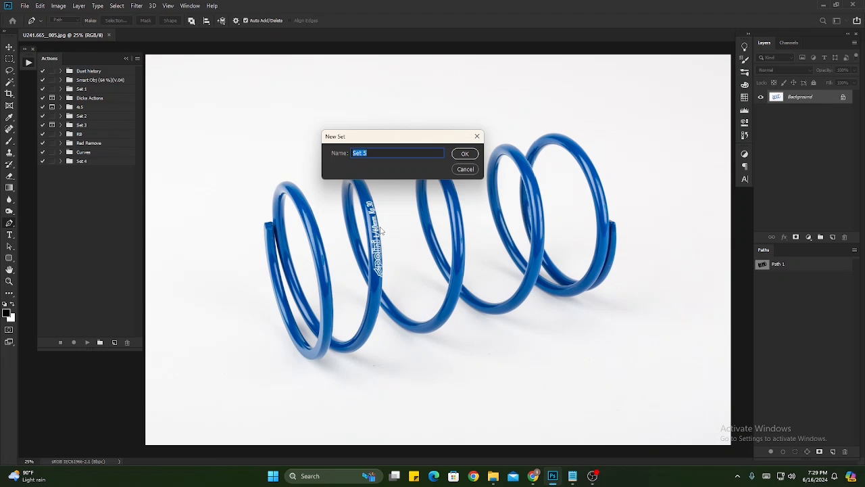
pyautogui.write('C:\\Users\\User\\Desktop\\REsize')
pyautogui.hotkey('ctrl', 'a')
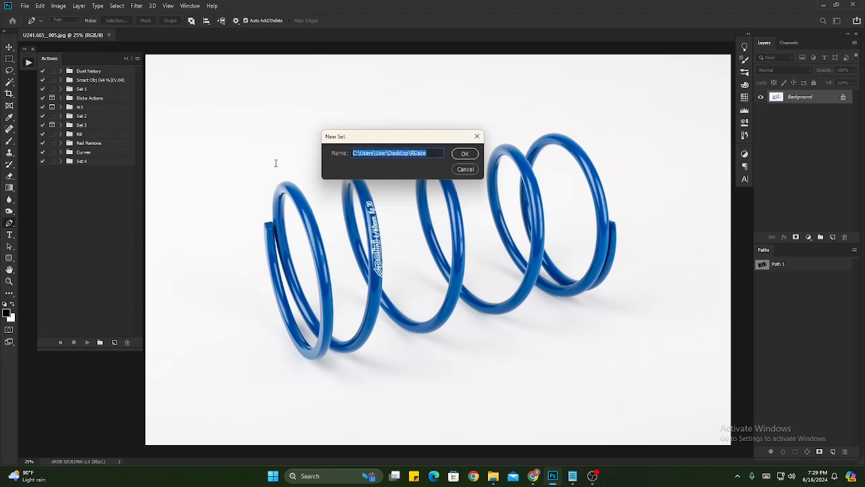
pyautogui.press('BackSpace')
pyautogui.click(574, 477)
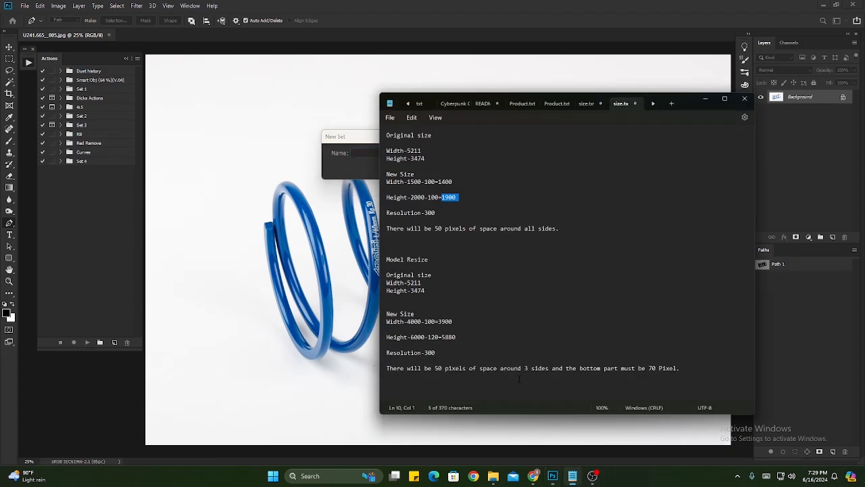
pyautogui.click(377, 164)
pyautogui.hotkey('ctrl', 'c')
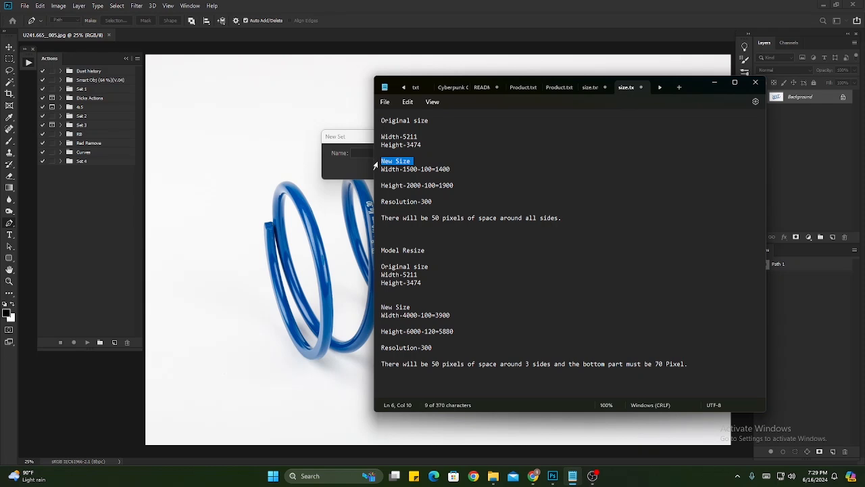
pyautogui.click(715, 82)
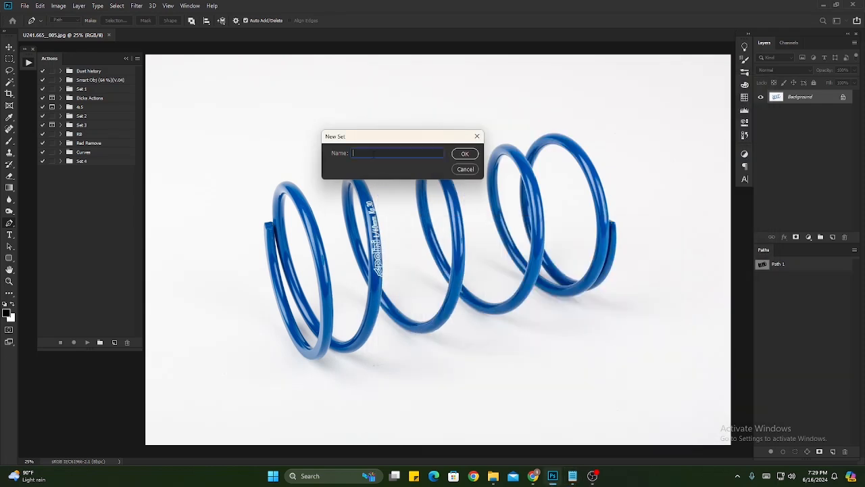
pyautogui.hotkey('ctrl', 'v')
pyautogui.click(467, 154)
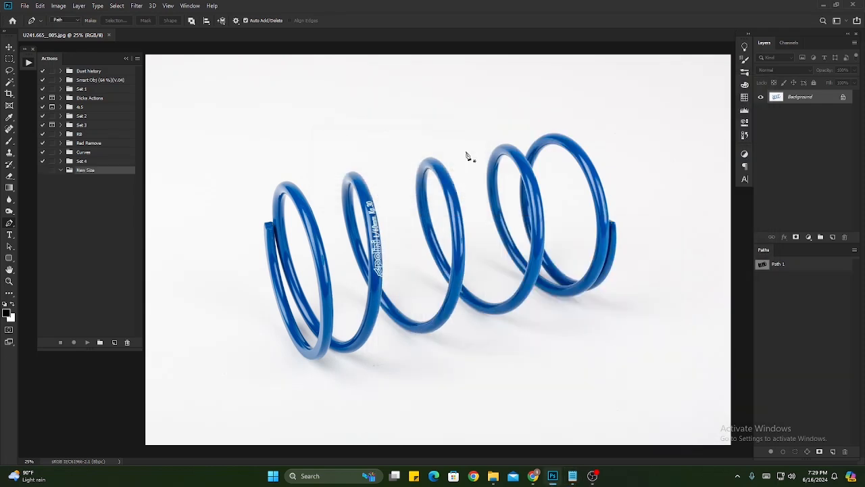
# Create an action named New Size in the New Size set and start recording it.
pyautogui.click(115, 342)
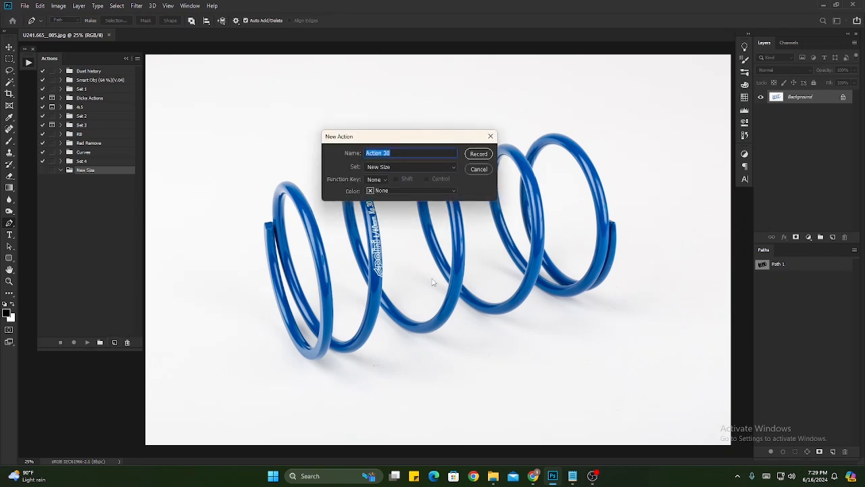
pyautogui.write('New Size')
pyautogui.click(484, 154)
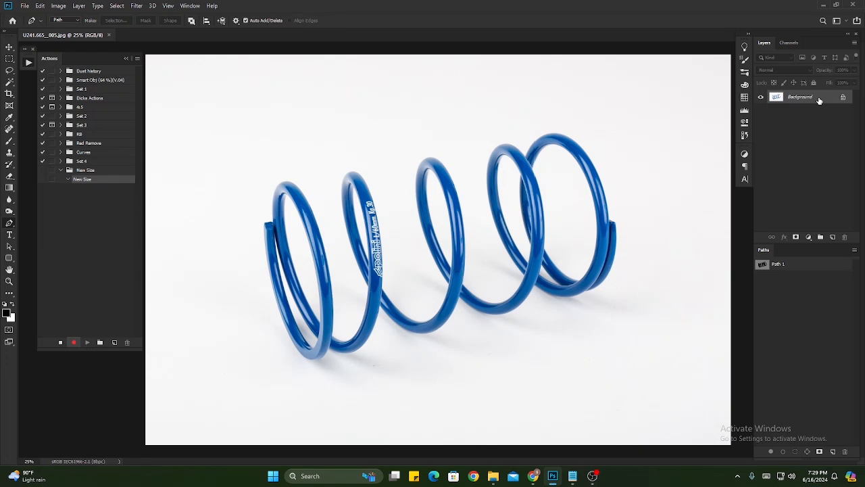
# Duplicate the Background layer and add a white Solid Color fill layer directly beneath the copy.
pyautogui.hotkey('ctrl', 'j')
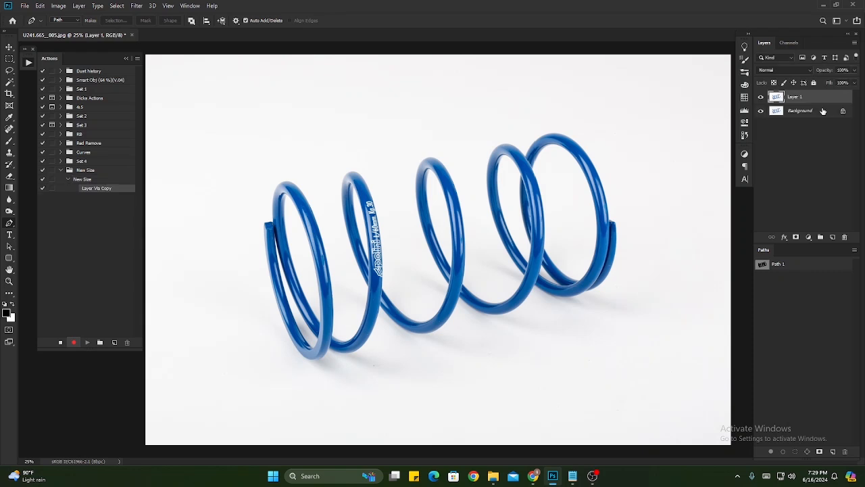
pyautogui.click(808, 237)
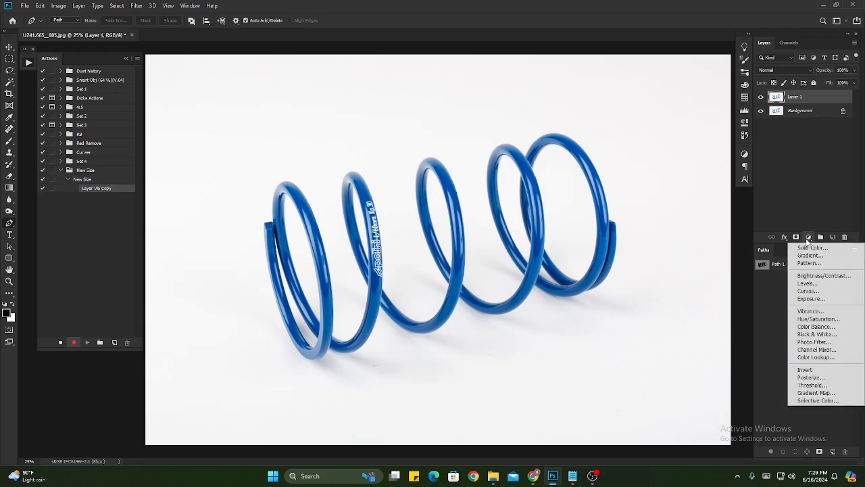
pyautogui.click(811, 248)
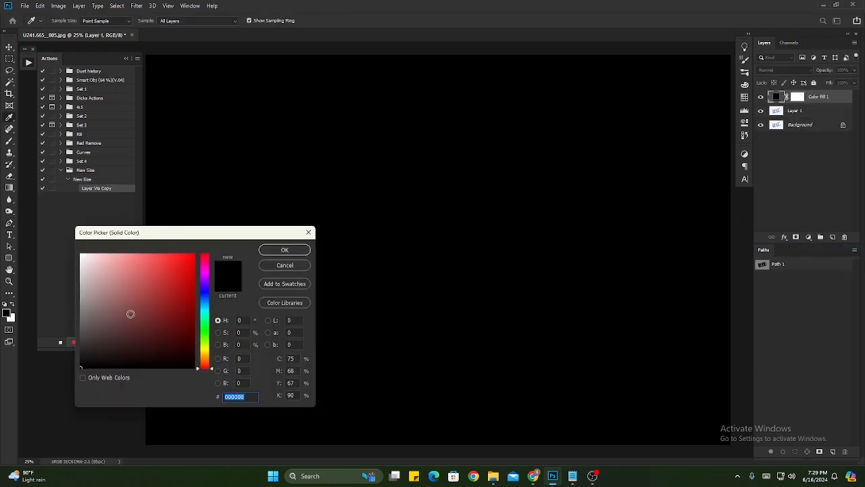
pyautogui.moveTo(131, 313); pyautogui.dragTo(47, 208)
pyautogui.click(284, 249)
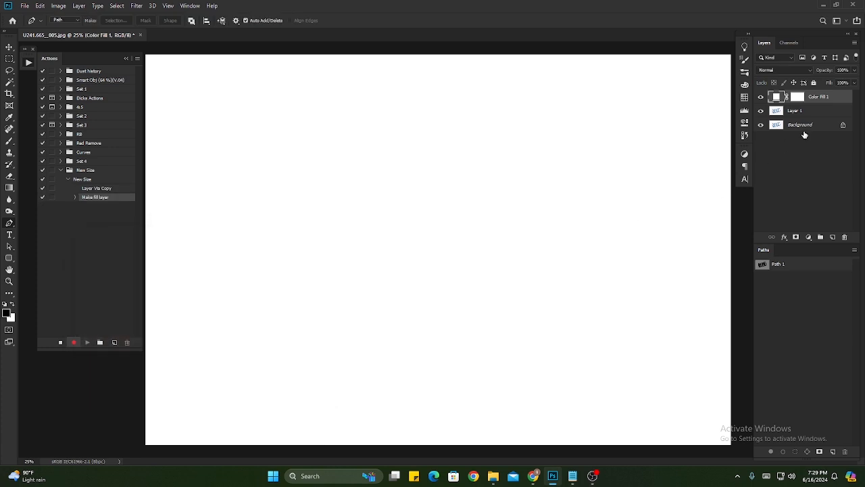
pyautogui.moveTo(836, 104); pyautogui.dragTo(829, 116)
# Convert Layer 1 to a smart object and load Path 1 as a selection around the spring.
pyautogui.rightClick(823, 101)
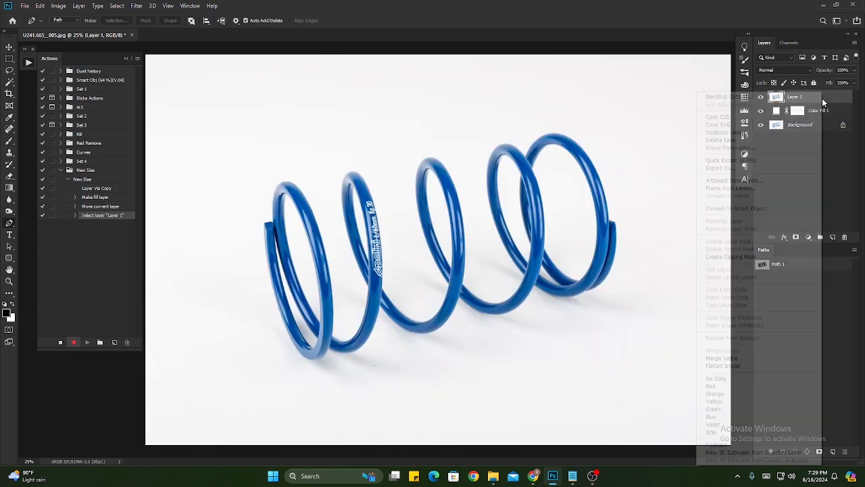
pyautogui.click(737, 210)
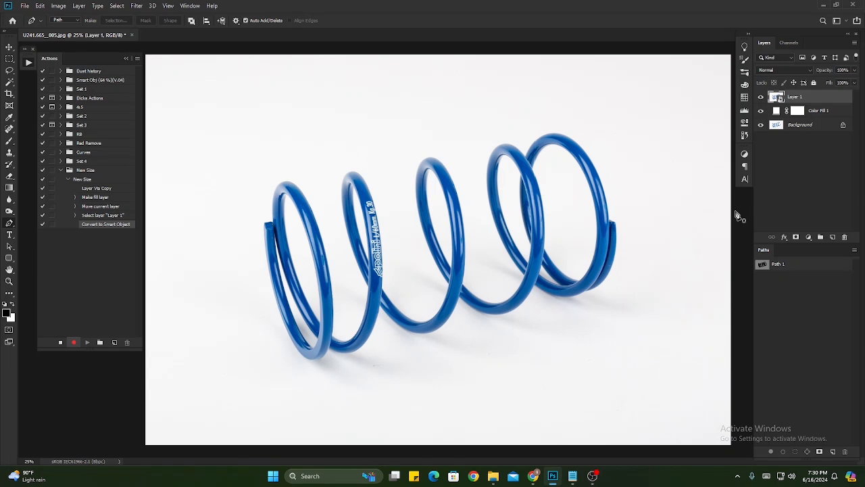
pyautogui.keyDown('ctrl'); pyautogui.click(762, 265); pyautogui.keyUp('ctrl')
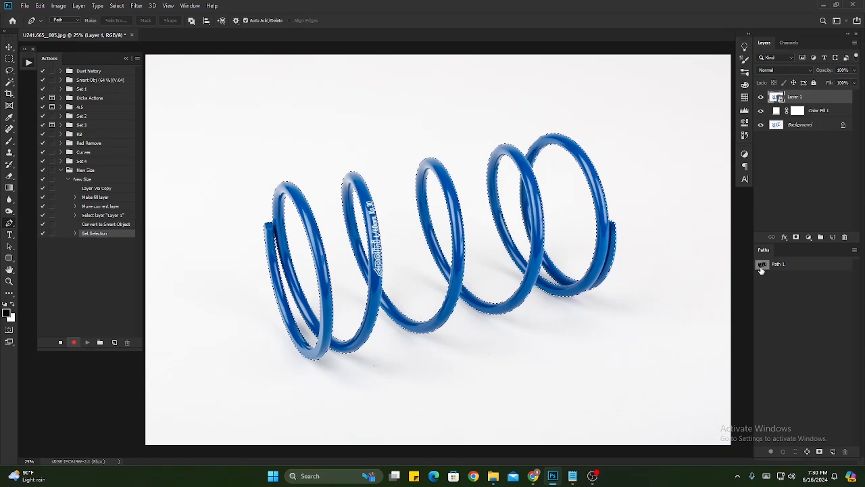
# Mask Layer 1 with the spring selection and trim the canvas on all sides based on the top left pixel color.
pyautogui.click(794, 237)
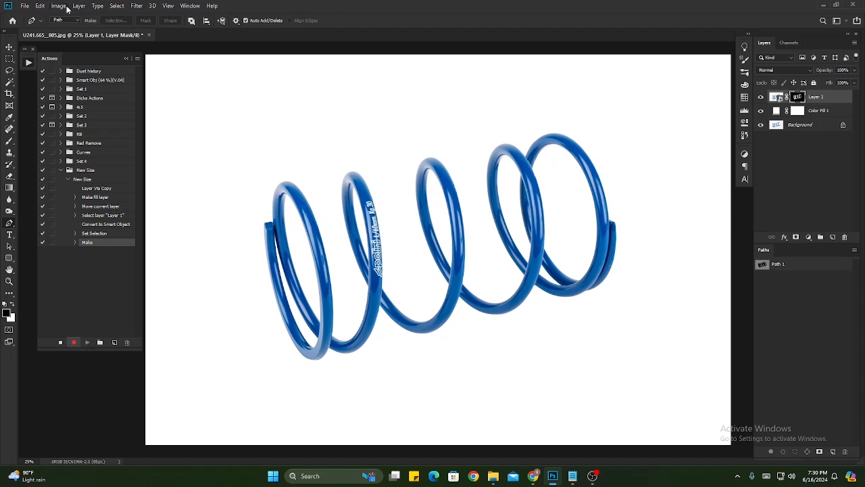
pyautogui.click(59, 6)
pyautogui.click(64, 107)
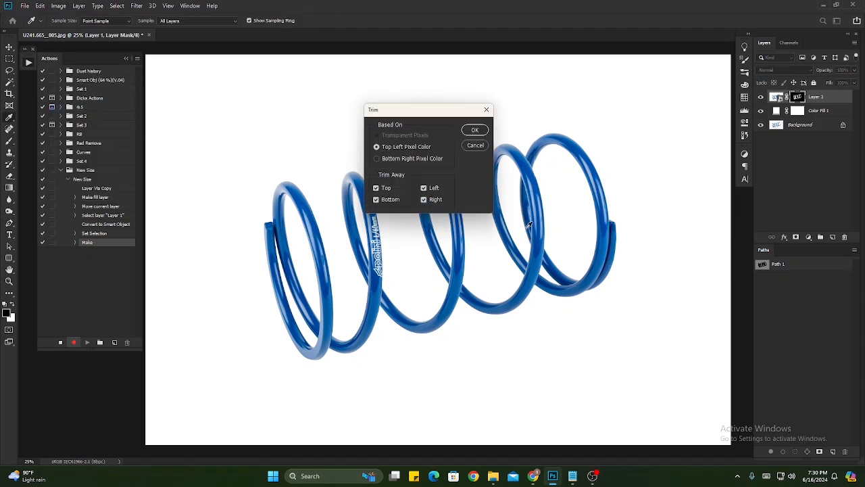
pyautogui.press('Return')
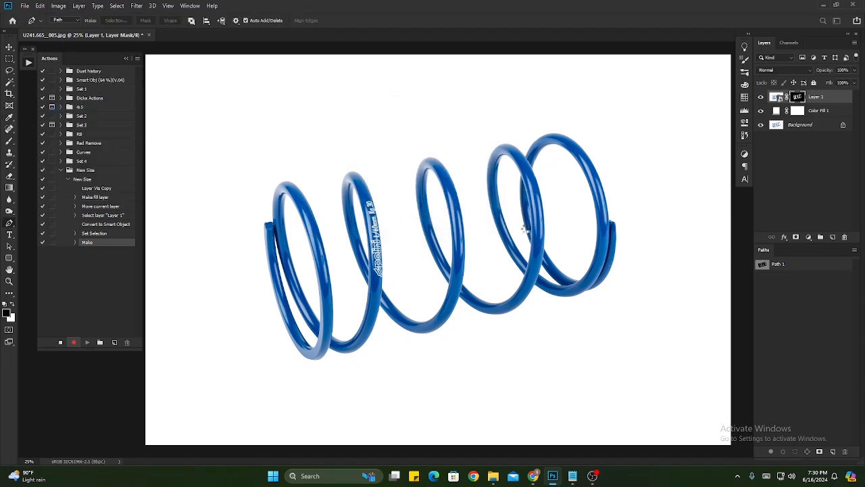
# Check the New Size figures in the Notepad notes and fit the image within 1400 × 1900 pixels, with Don't Enlarge turned off.
pyautogui.click(24, 5)
pyautogui.moveTo(45, 208)
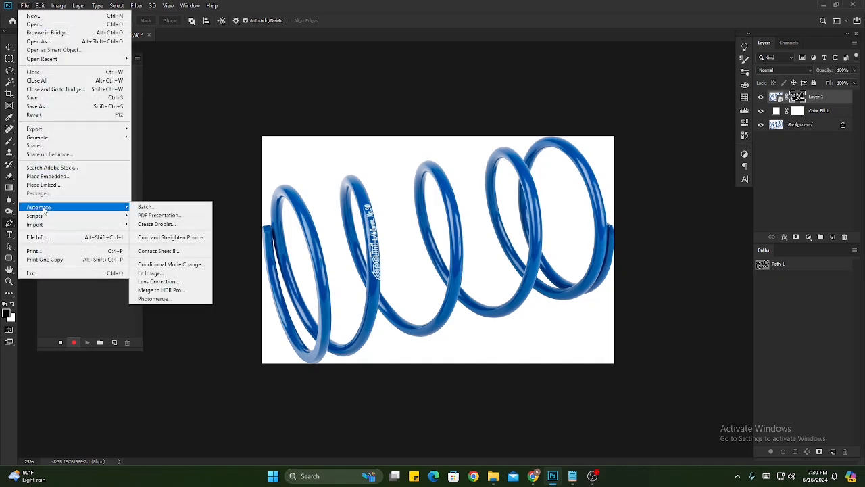
pyautogui.click(153, 273)
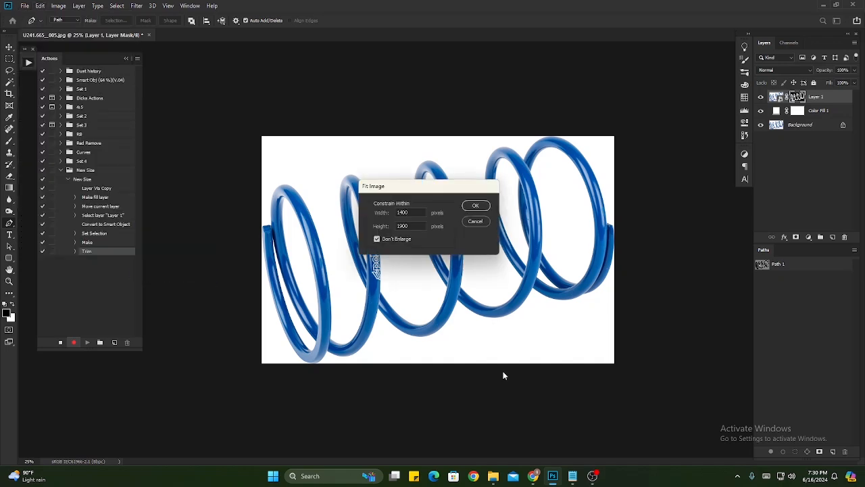
pyautogui.click(572, 476)
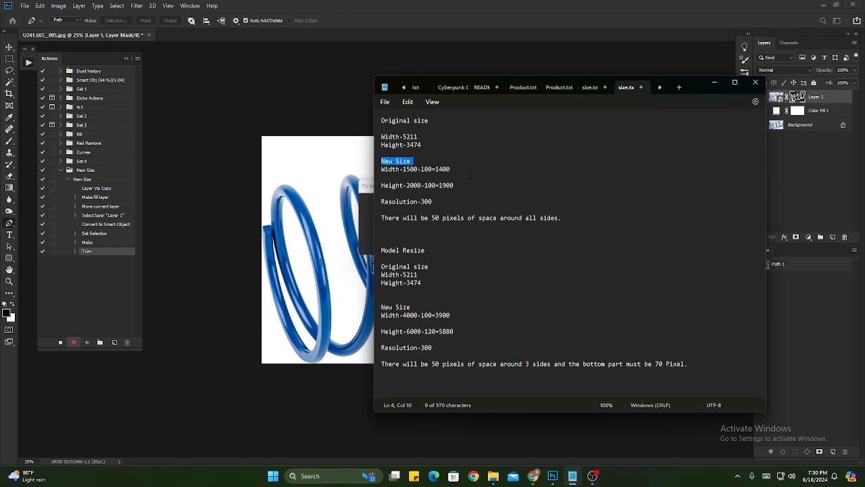
pyautogui.moveTo(403, 169); pyautogui.dragTo(418, 169)
pyautogui.moveTo(432, 218); pyautogui.dragTo(465, 221)
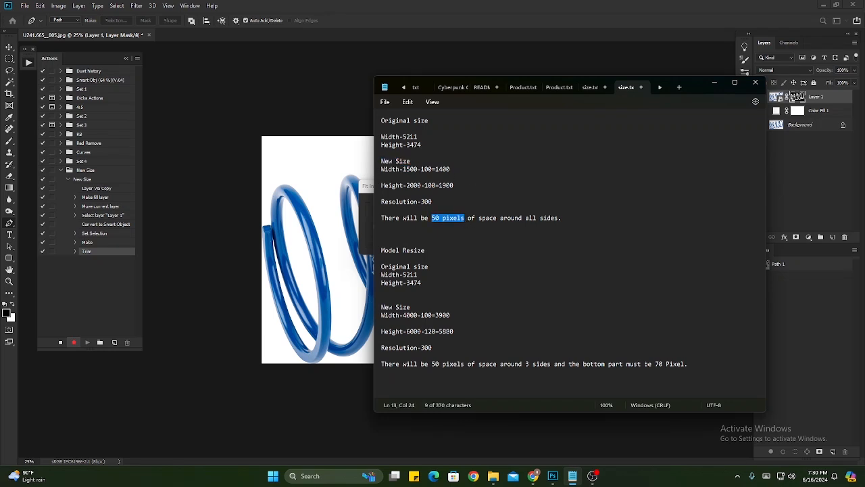
pyautogui.moveTo(421, 169); pyautogui.dragTo(433, 172)
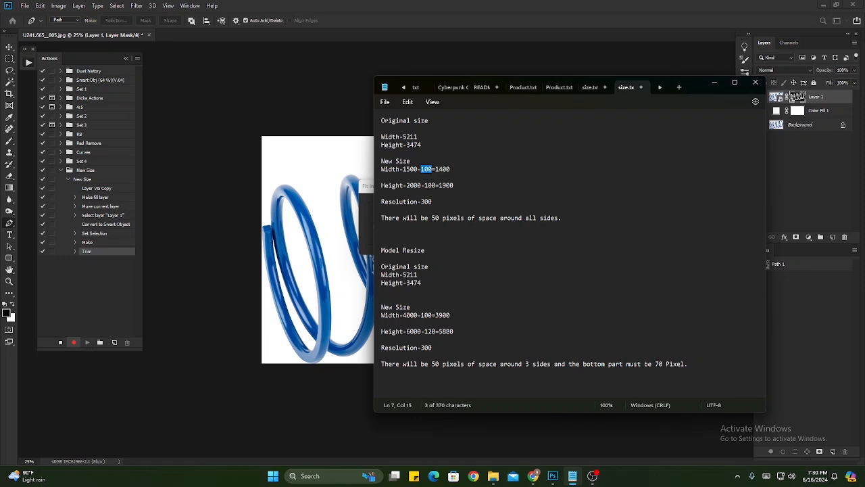
pyautogui.click(456, 191)
pyautogui.click(553, 476)
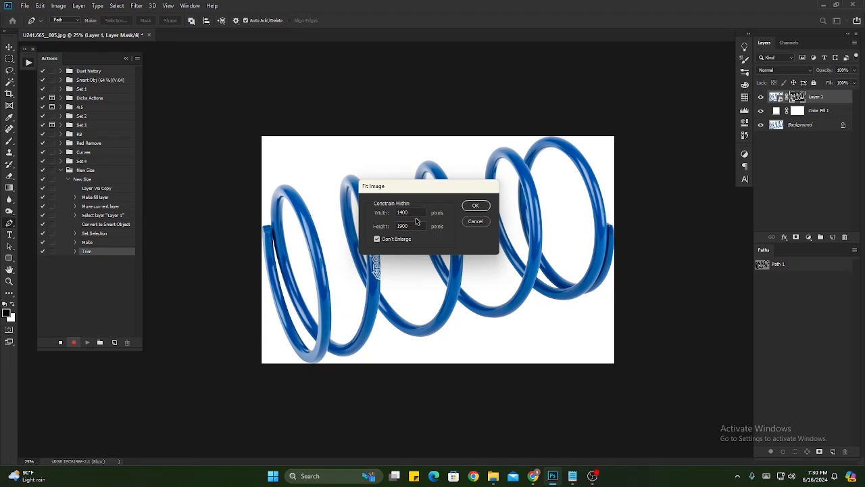
pyautogui.click(377, 239)
pyautogui.click(476, 206)
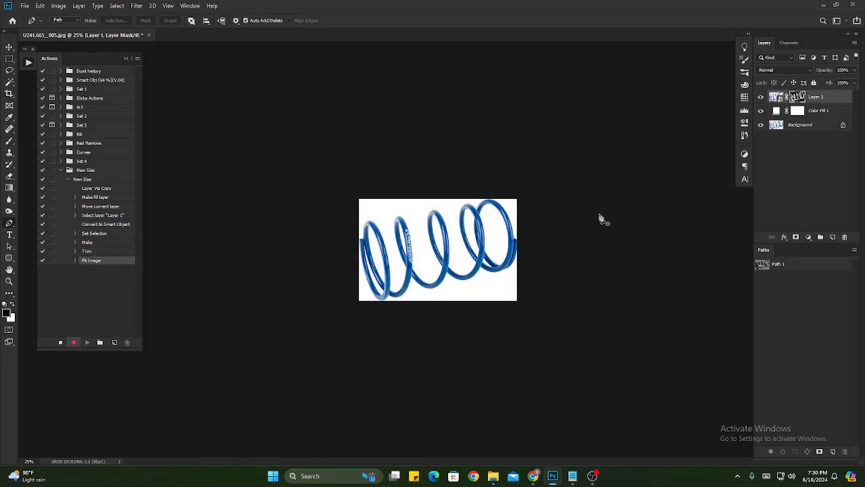
# Add a guide layout along the canvas edges with one column, one row and no margin.
pyautogui.scroll(7, 438, 270)
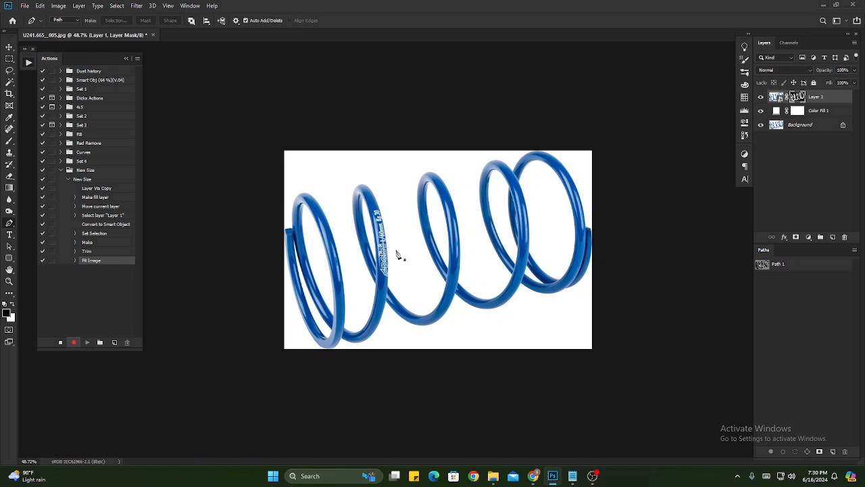
pyautogui.click(58, 7)
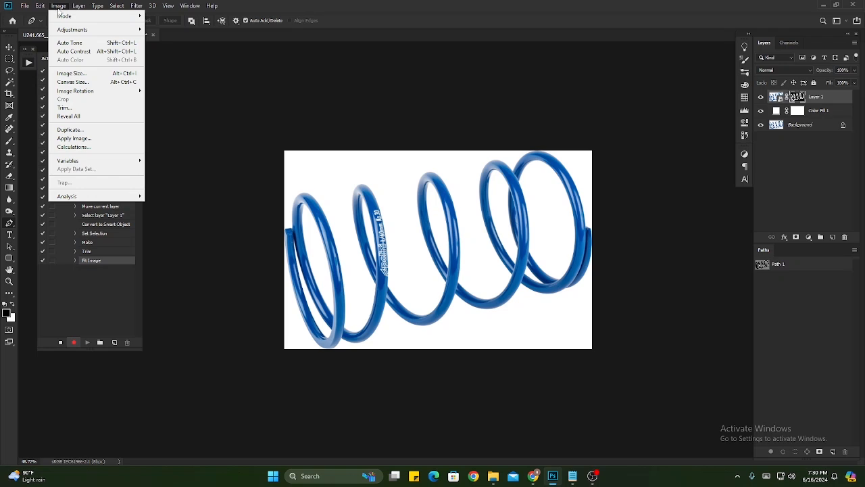
pyautogui.click(284, 4)
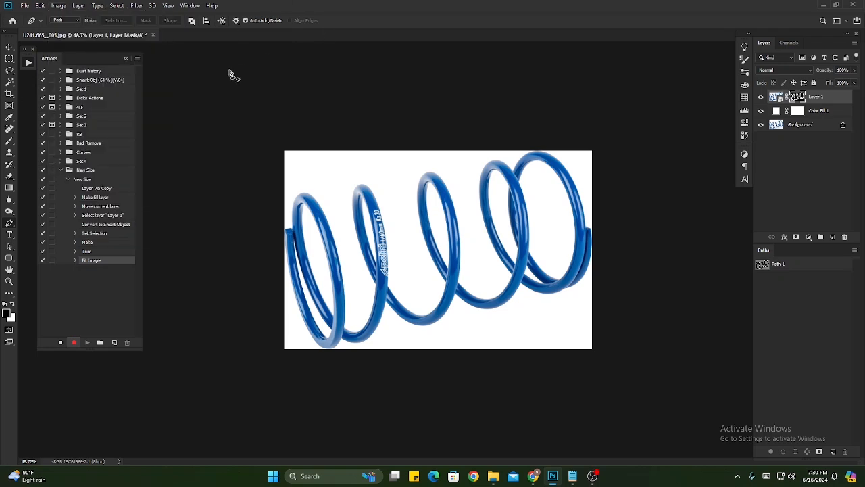
pyautogui.click(168, 6)
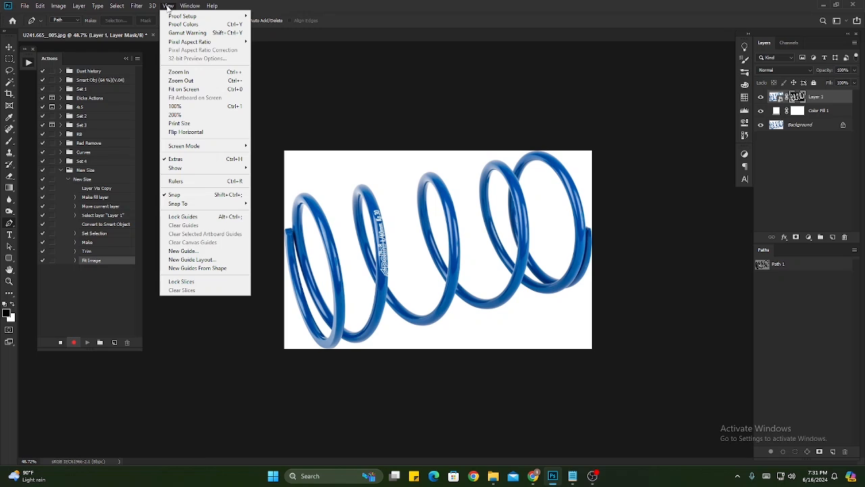
pyautogui.click(189, 261)
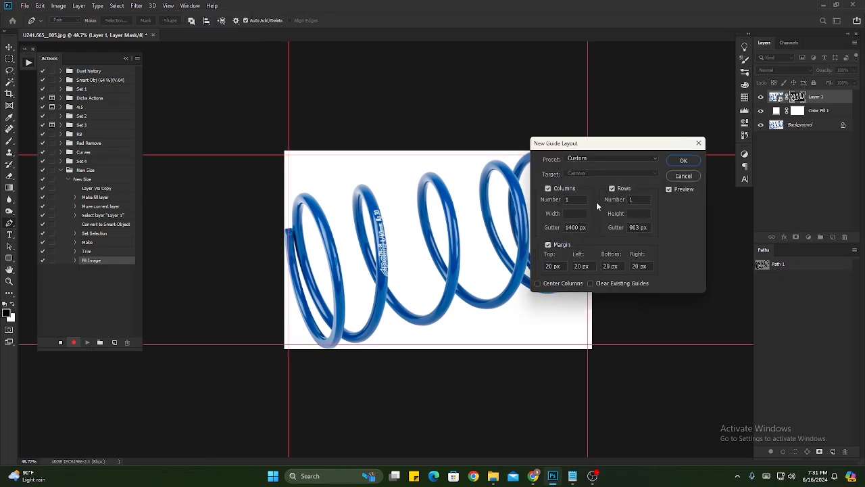
pyautogui.click(548, 245)
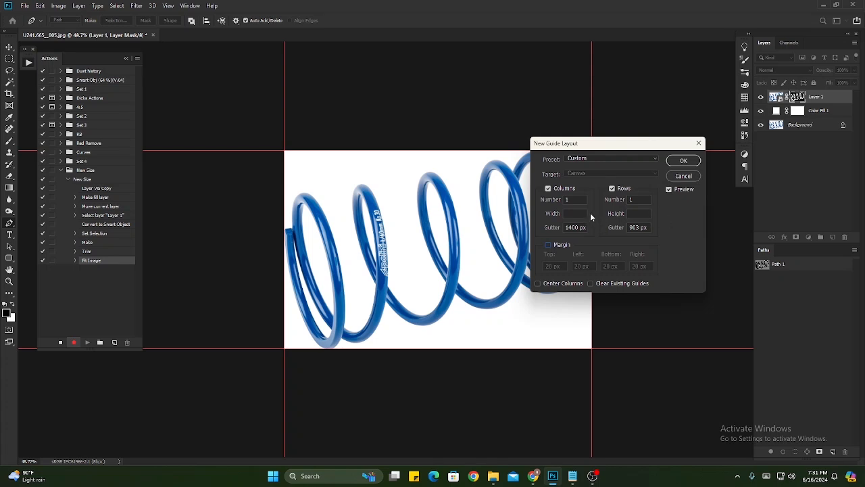
pyautogui.click(689, 160)
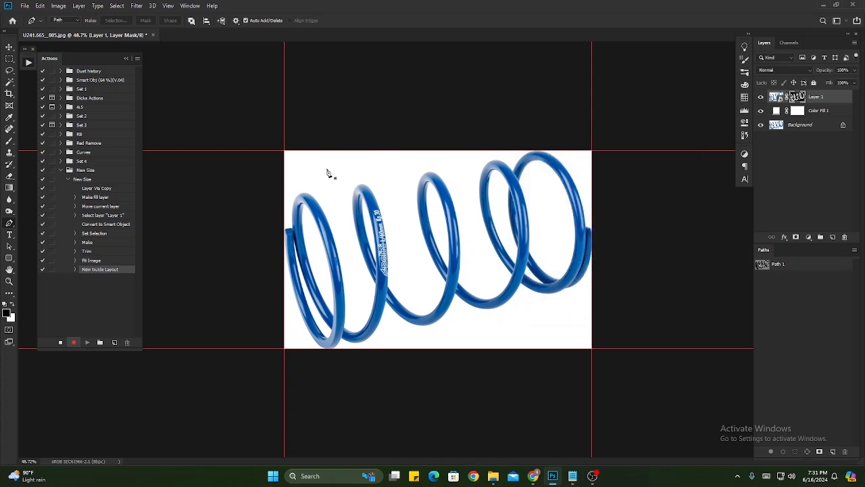
# Extend the canvas by 100 pixels in width and 100 pixels in height, relative to its current size and centered on white.
pyautogui.click(60, 5)
pyautogui.click(72, 82)
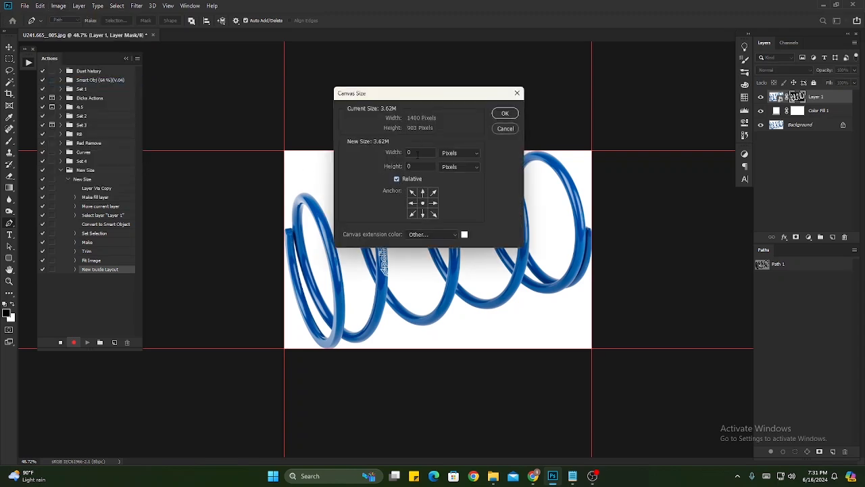
pyautogui.moveTo(415, 152); pyautogui.dragTo(371, 153)
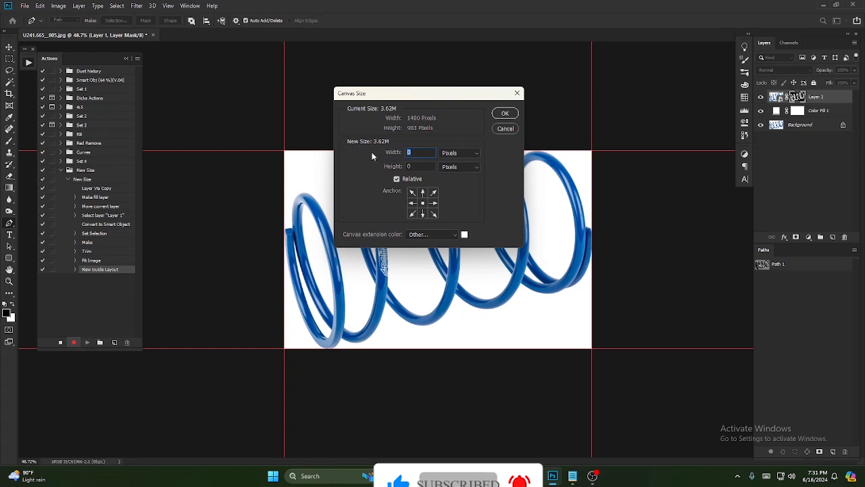
pyautogui.write('100')
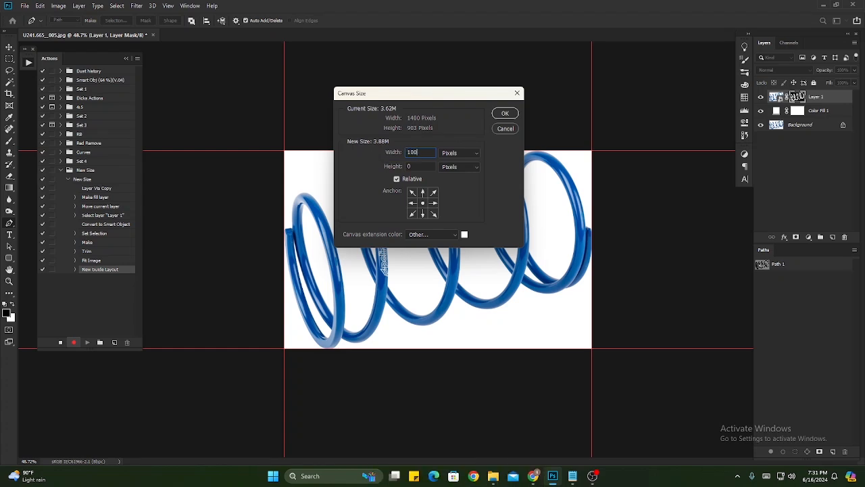
pyautogui.press('Tab')
pyautogui.write('100')
pyautogui.click(506, 114)
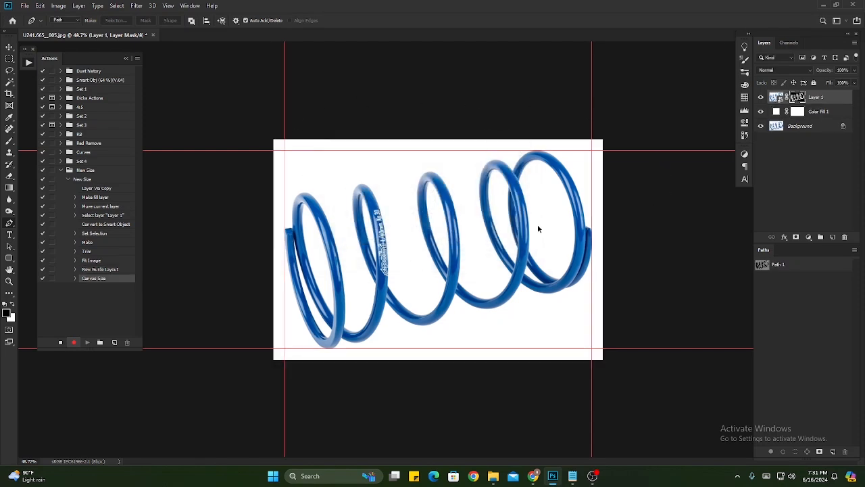
# Check the image size, then set the canvas to an absolute size of 1500 × 2000 pixels with the anchor centered.
pyautogui.hotkey('ctrl', 'alt', 'i')
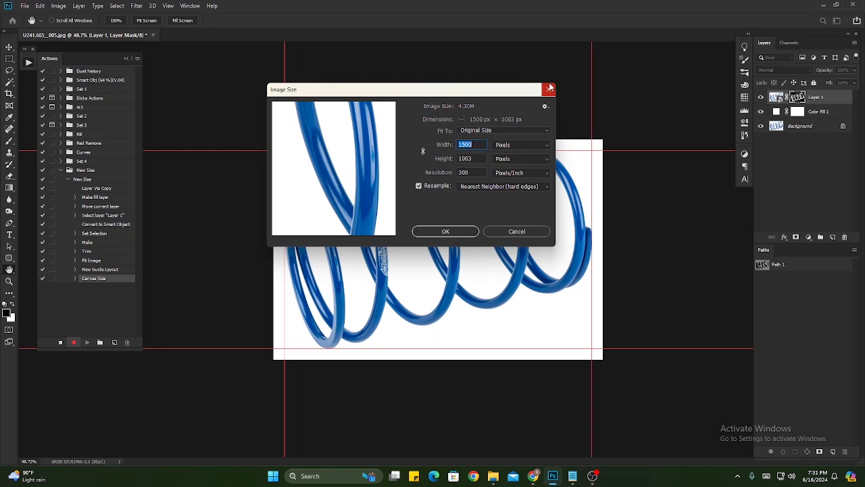
pyautogui.click(549, 90)
pyautogui.click(59, 5)
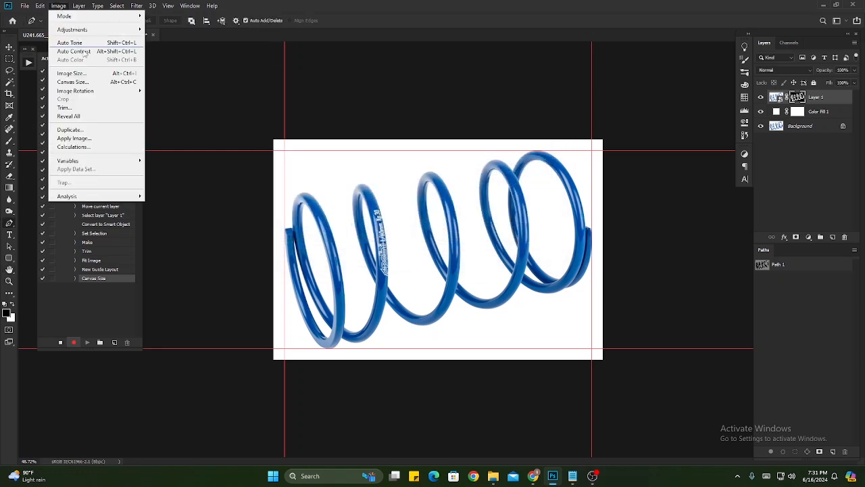
pyautogui.click(97, 82)
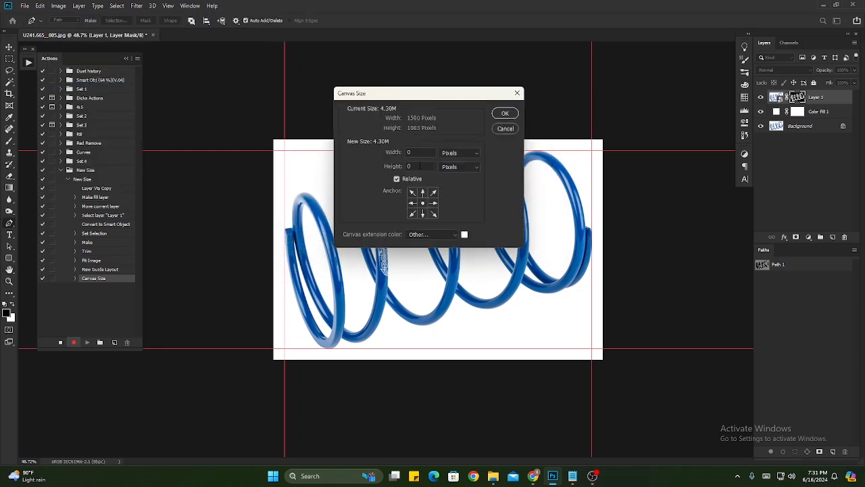
pyautogui.click(397, 179)
pyautogui.moveTo(423, 167); pyautogui.dragTo(392, 167)
pyautogui.write('2')
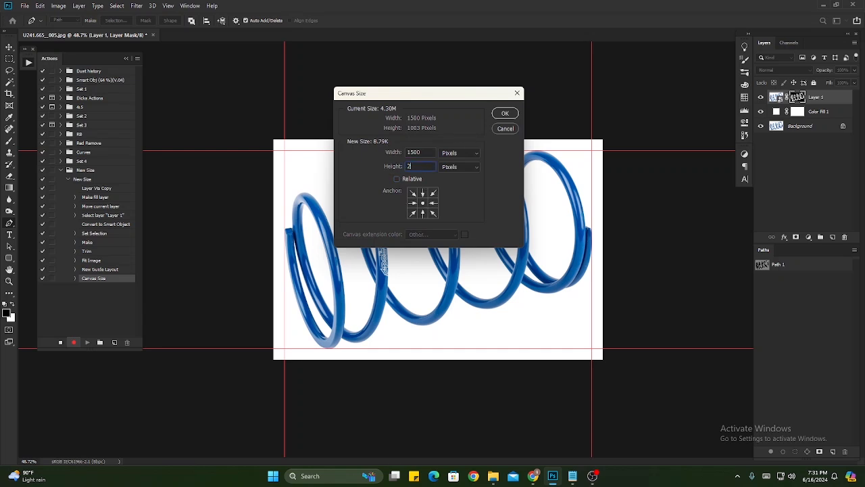
pyautogui.write('000')
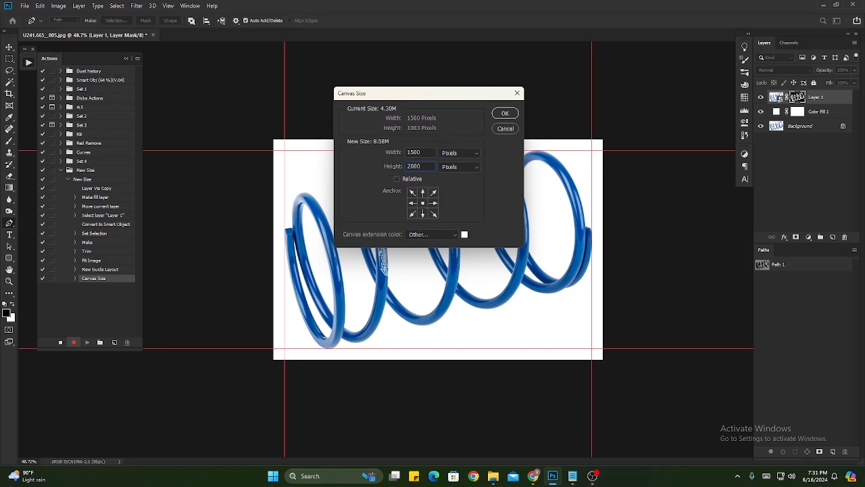
pyautogui.press('Return')
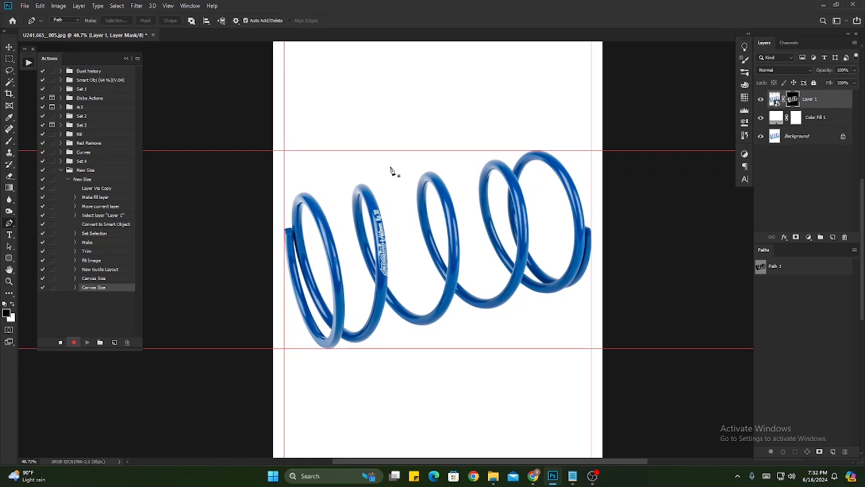
# Clear all guides from the resized canvas.
pyautogui.hotkey('ctrl', '-')
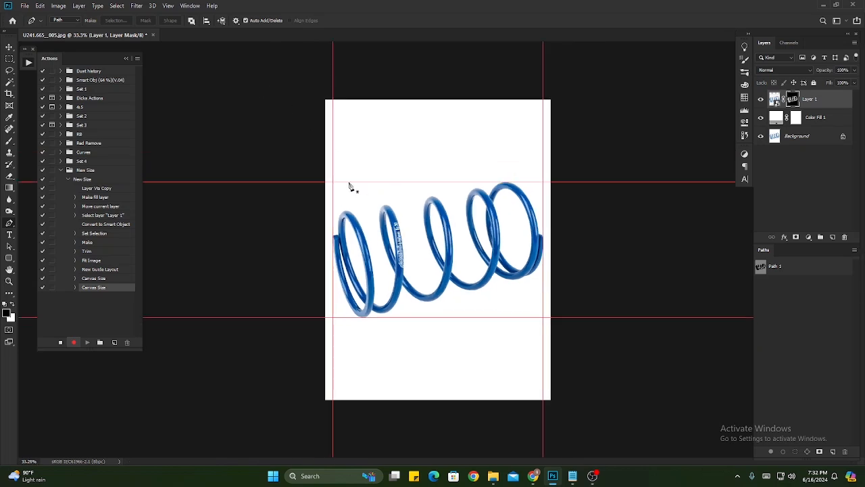
pyautogui.click(168, 6)
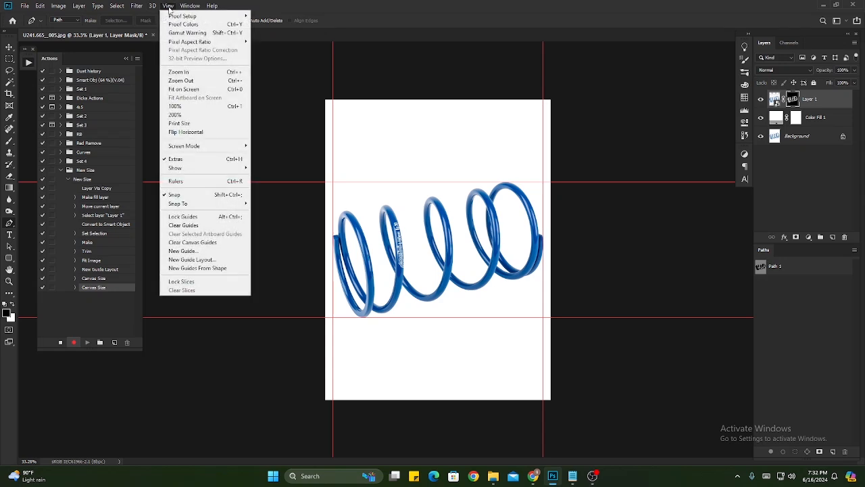
pyautogui.click(198, 226)
# Add a guide layout with one column, one row and 50 px margins on all four sides of the canvas.
pyautogui.click(169, 6)
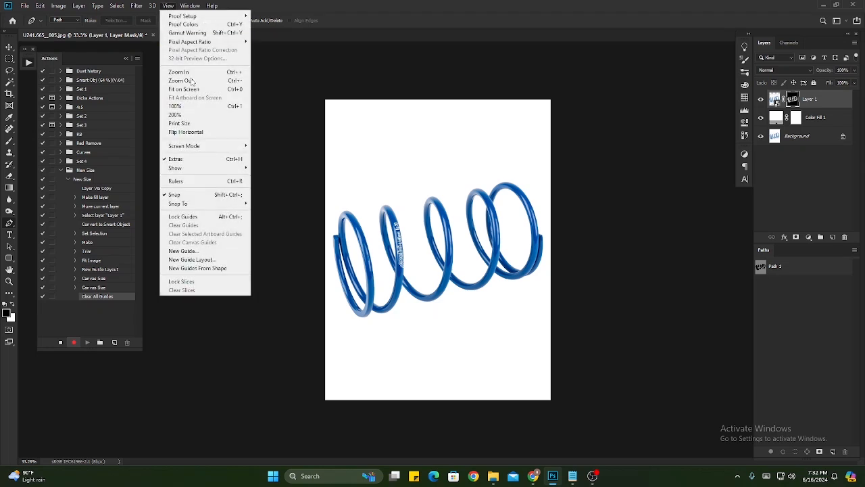
pyautogui.click(220, 260)
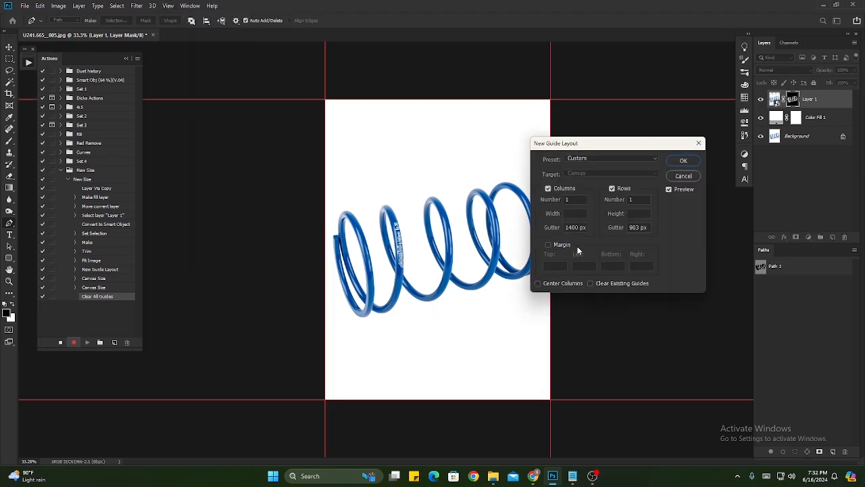
pyautogui.click(548, 245)
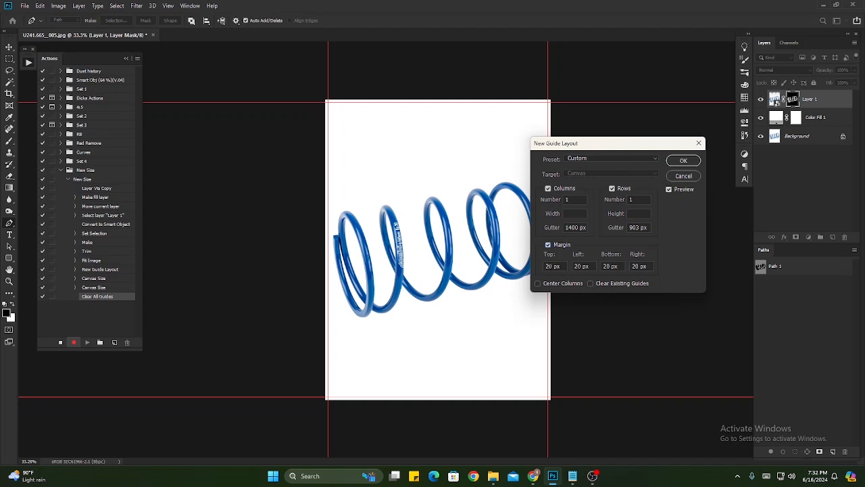
pyautogui.moveTo(552, 266); pyautogui.dragTo(539, 269)
pyautogui.write('50')
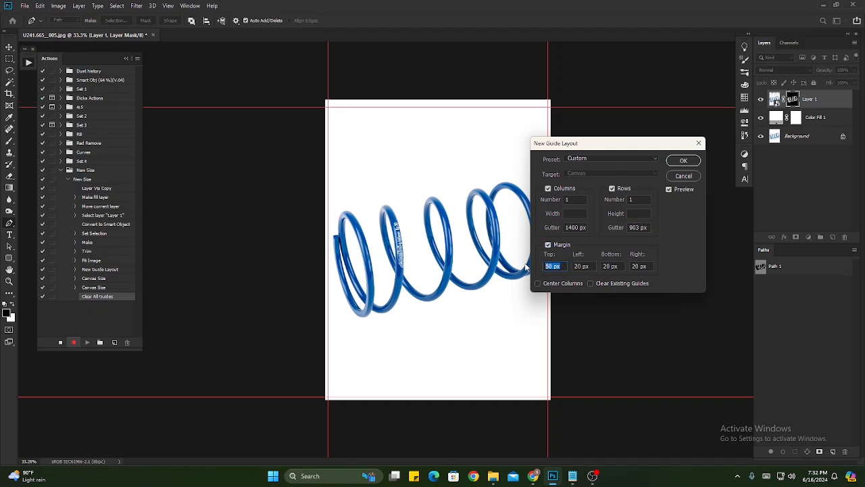
pyautogui.press('Tab')
pyautogui.write('50')
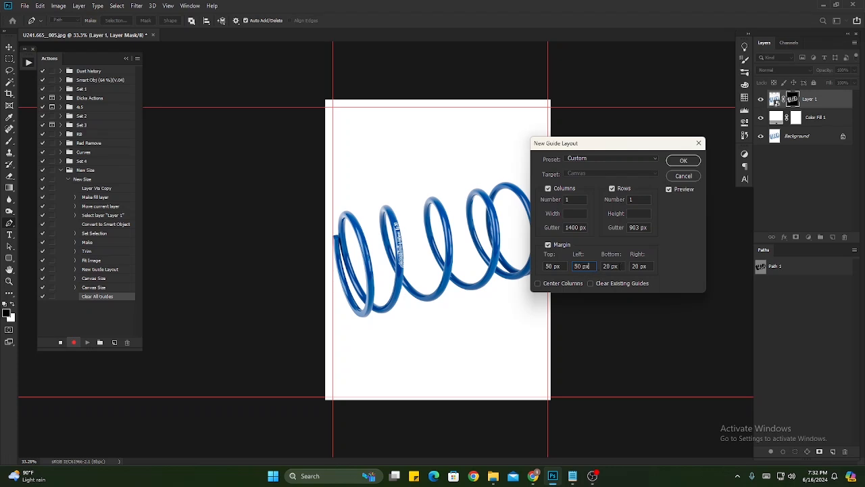
pyautogui.press('Tab')
pyautogui.write('50')
pyautogui.press('Tab')
pyautogui.write('50')
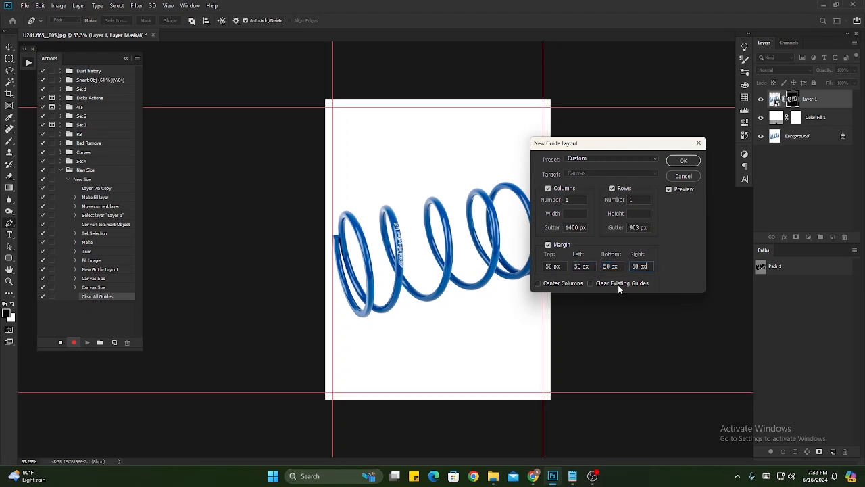
pyautogui.click(692, 162)
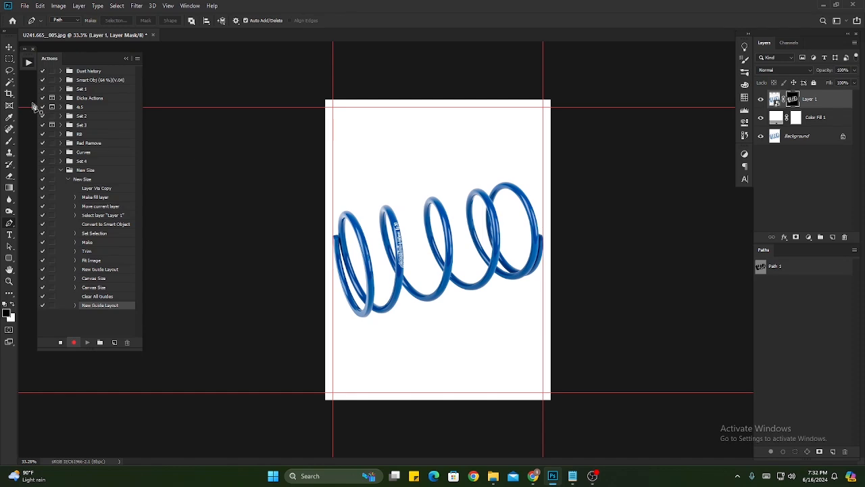
# Check the margins by marquee-selecting the square between the canvas's upper-left corner and the guides, then deselect it.
pyautogui.click(10, 59)
pyautogui.click(51, 60)
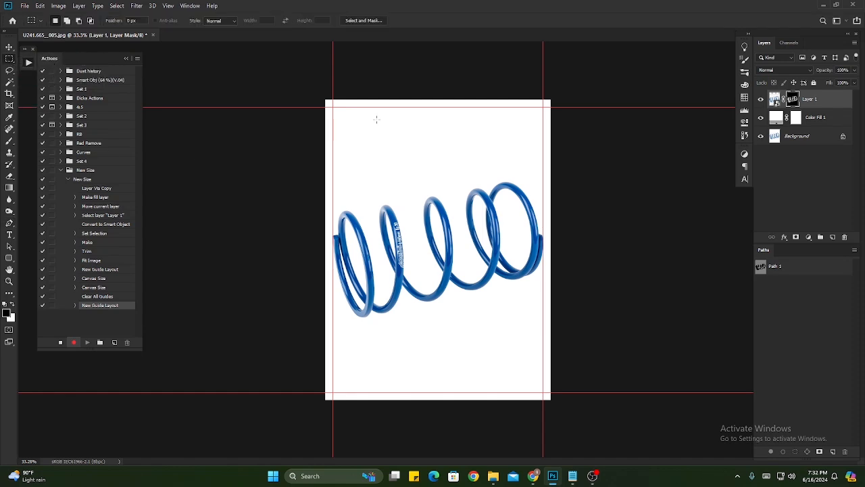
pyautogui.moveTo(344, 92); pyautogui.dragTo(417, 228)
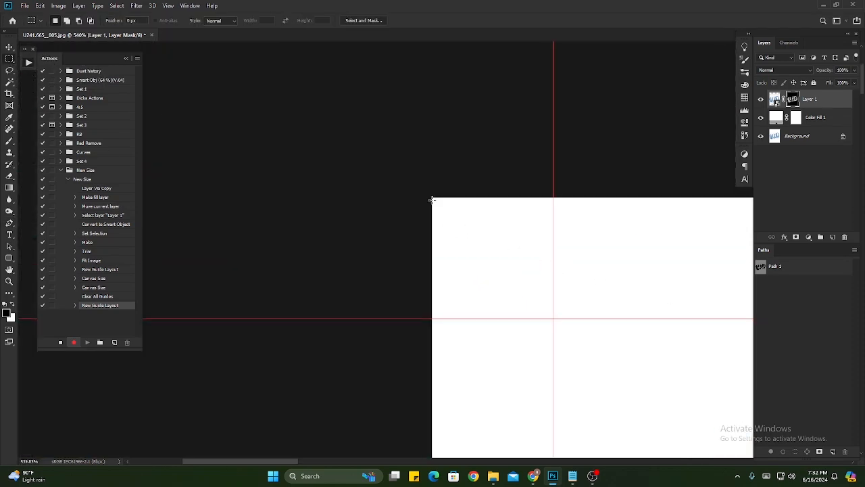
pyautogui.moveTo(430, 198); pyautogui.dragTo(551, 318)
pyautogui.hotkey('ctrl', '0')
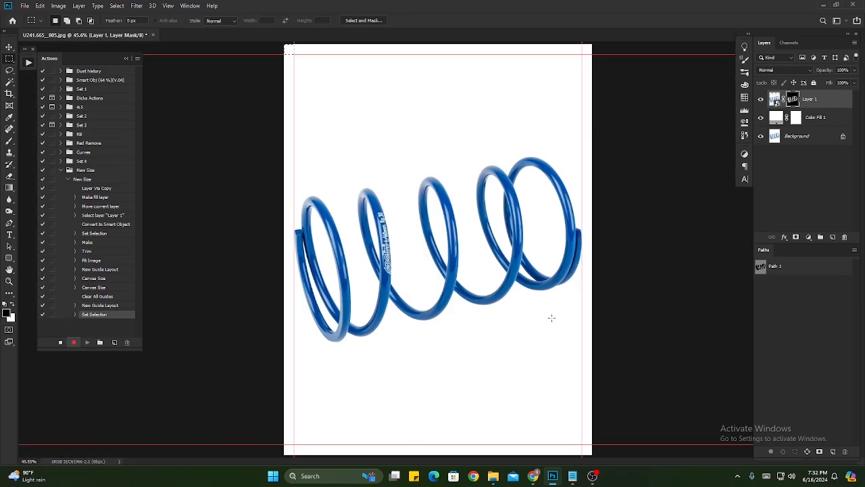
pyautogui.click(552, 318)
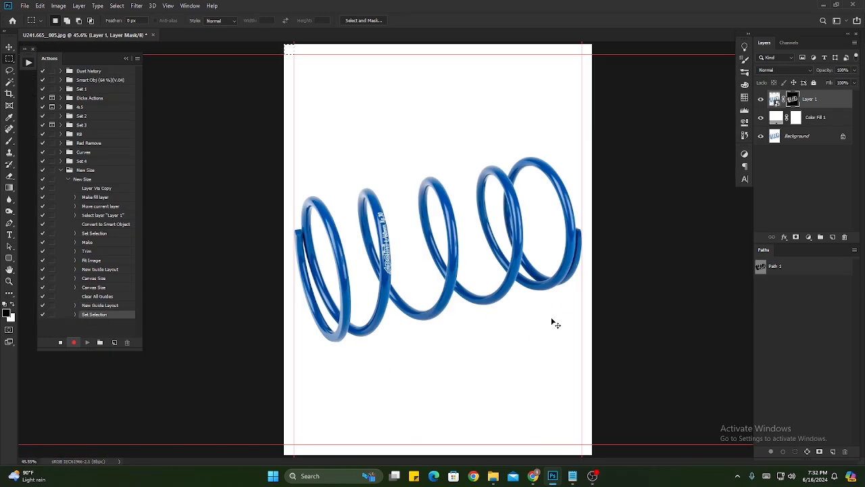
# Select the Background layer and flatten the image.
pyautogui.click(823, 138)
pyautogui.rightClick(823, 140)
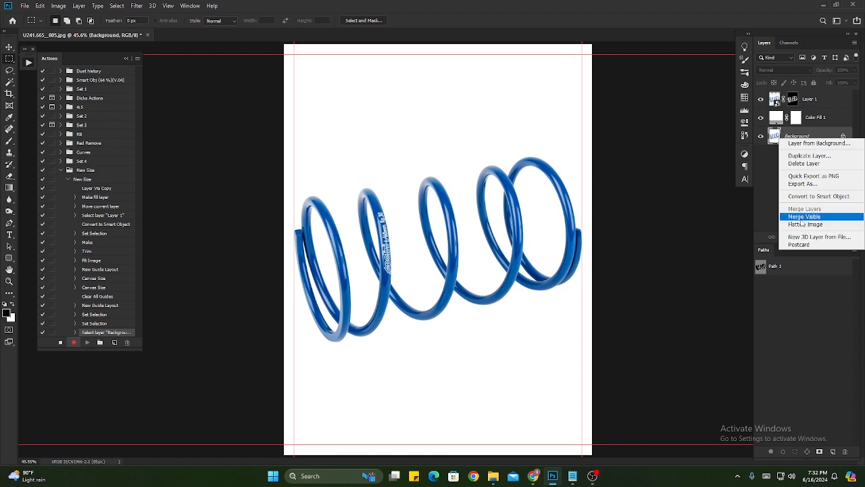
pyautogui.click(804, 225)
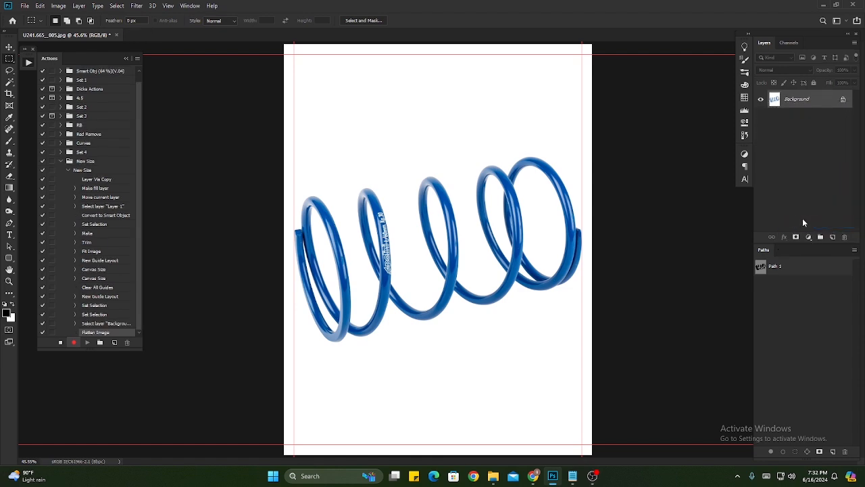
# Save the image as a JPEG in the New Size folder on the Desktop, using quality 12 and the Baseline ("Standard") format.
pyautogui.hotkey('ctrl', 'shift', 's')
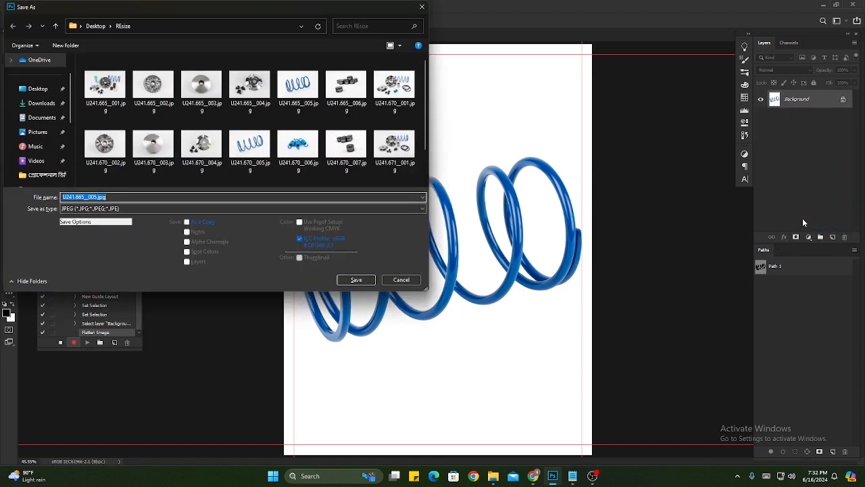
pyautogui.click(21, 89)
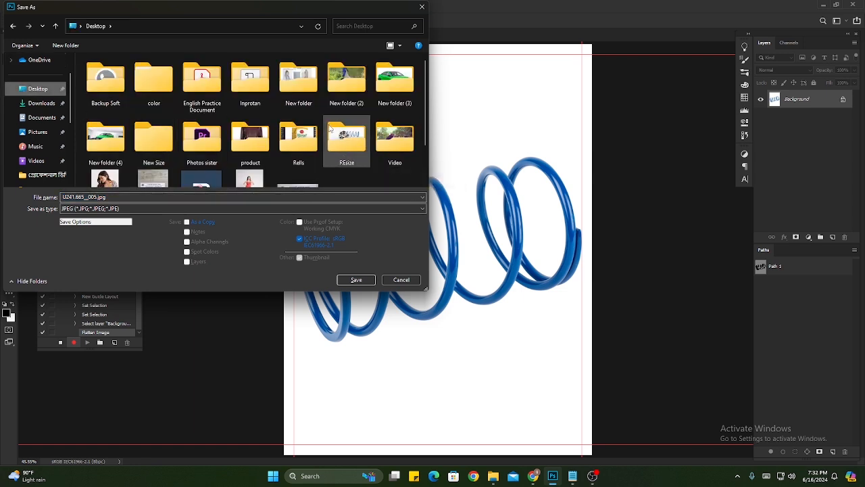
pyautogui.scroll(-1, 338, 135)
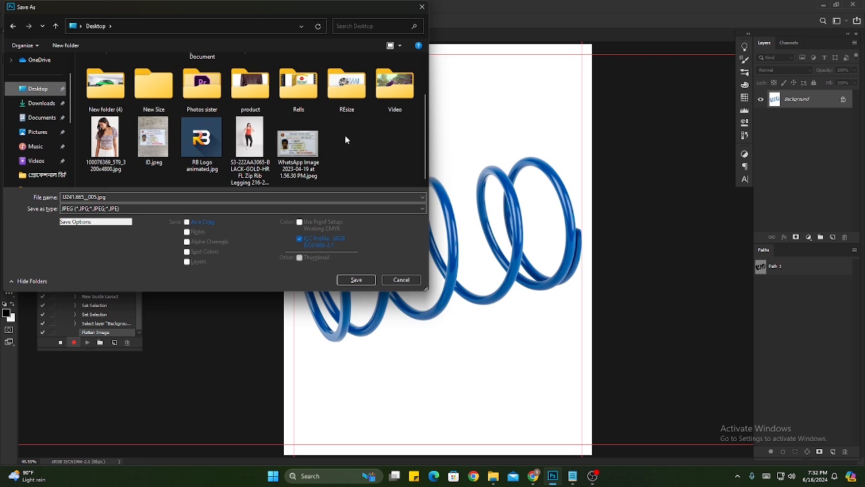
pyautogui.doubleClick(157, 94)
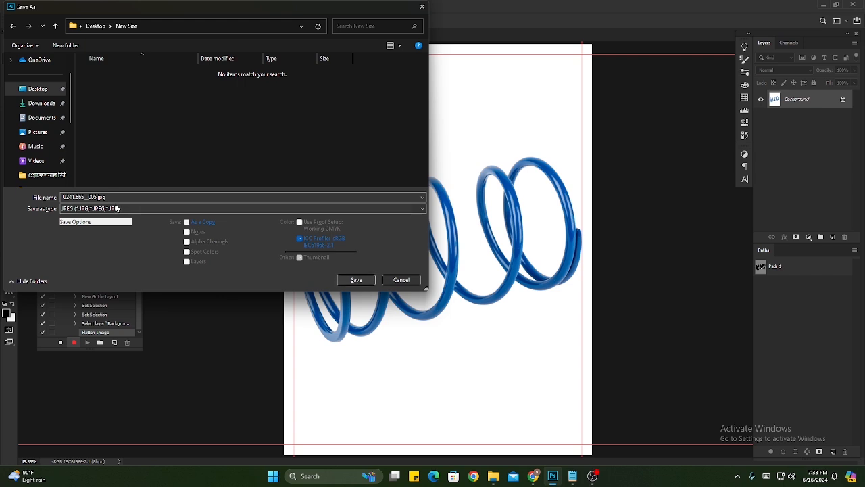
pyautogui.click(353, 279)
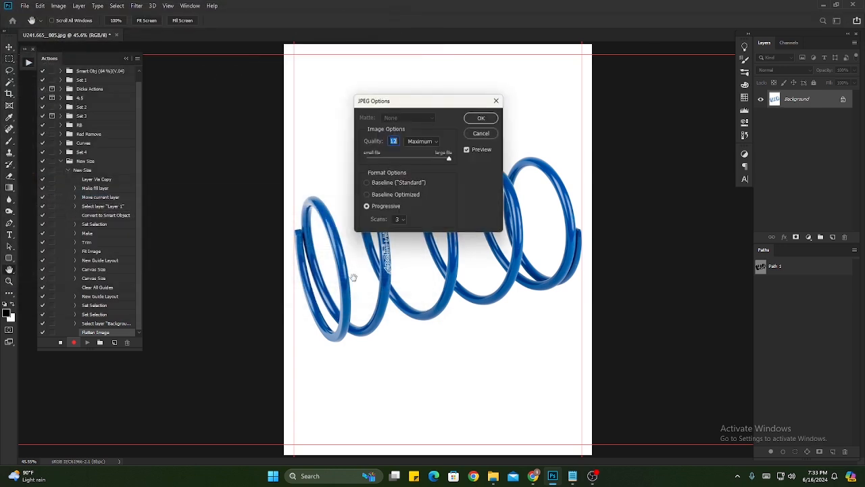
pyautogui.click(371, 183)
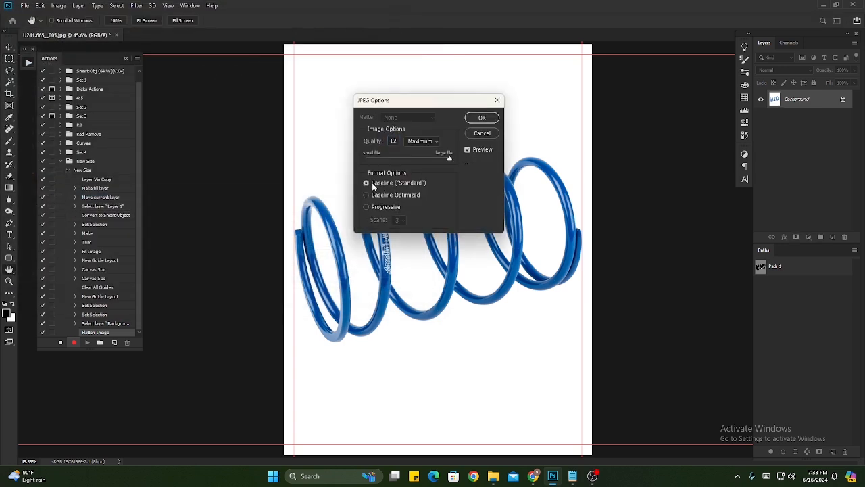
pyautogui.click(481, 118)
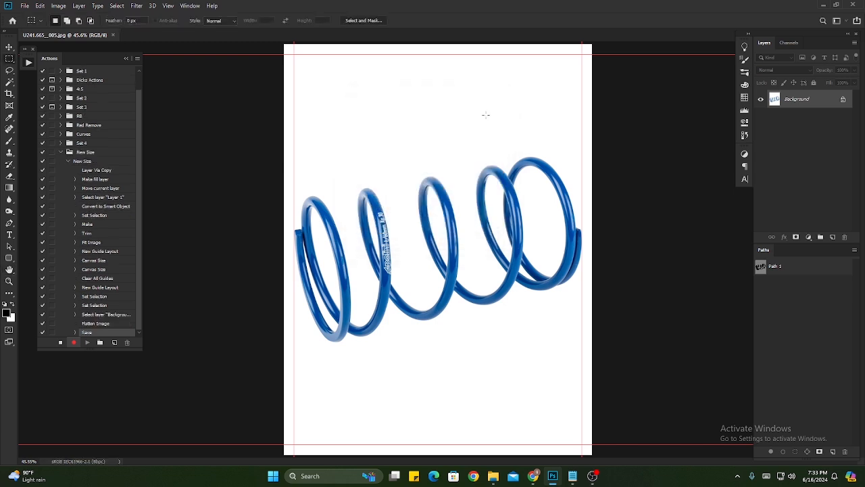
# Close the document, stop recording the New Size action and collapse its list of recorded commands.
pyautogui.hotkey('ctrl', 'w')
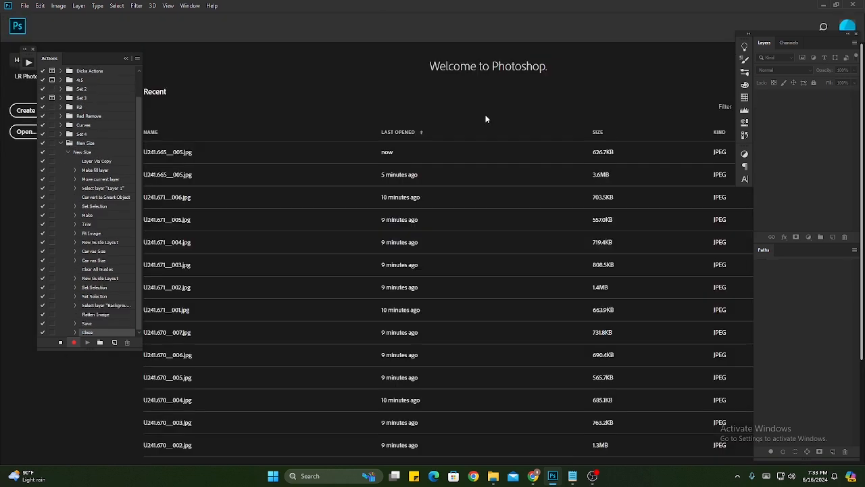
pyautogui.click(61, 343)
pyautogui.click(70, 151)
pyautogui.click(72, 181)
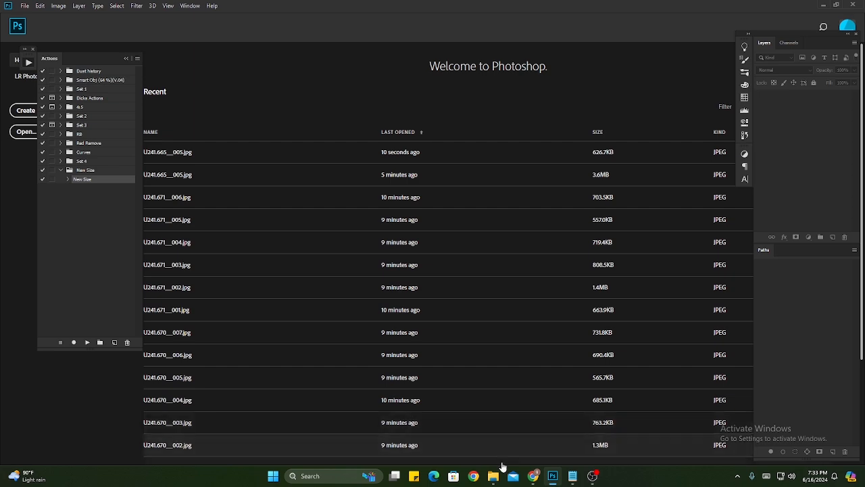
# Switch to File Explorer, show the REsize folder's images as a detailed list and copy the folder's path.
pyautogui.moveTo(496, 477)
pyautogui.click(590, 430)
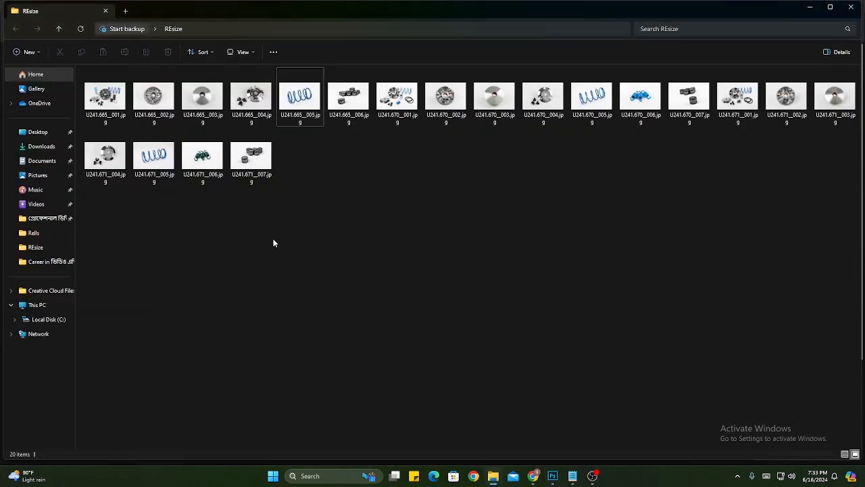
pyautogui.click(845, 454)
pyautogui.moveTo(128, 368); pyautogui.dragTo(158, 55)
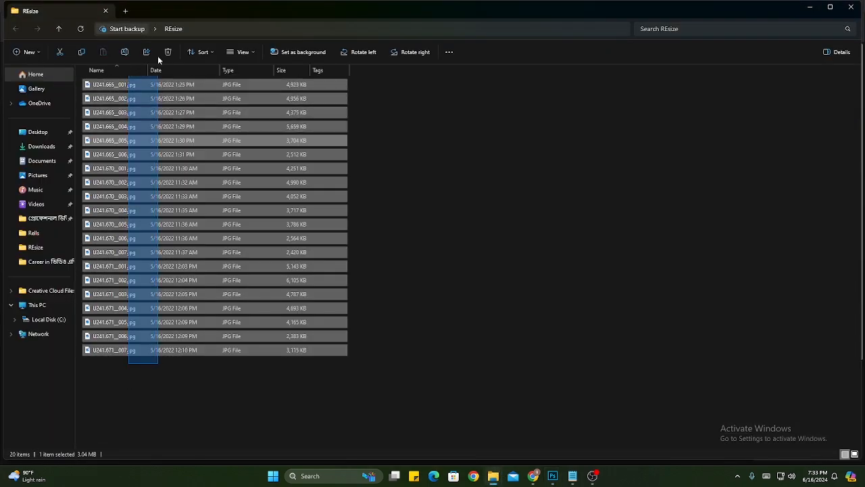
pyautogui.click(419, 177)
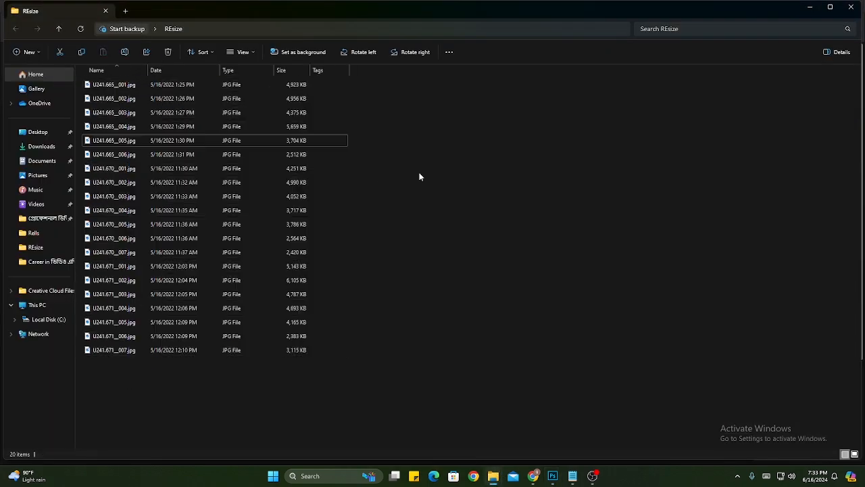
pyautogui.click(305, 27)
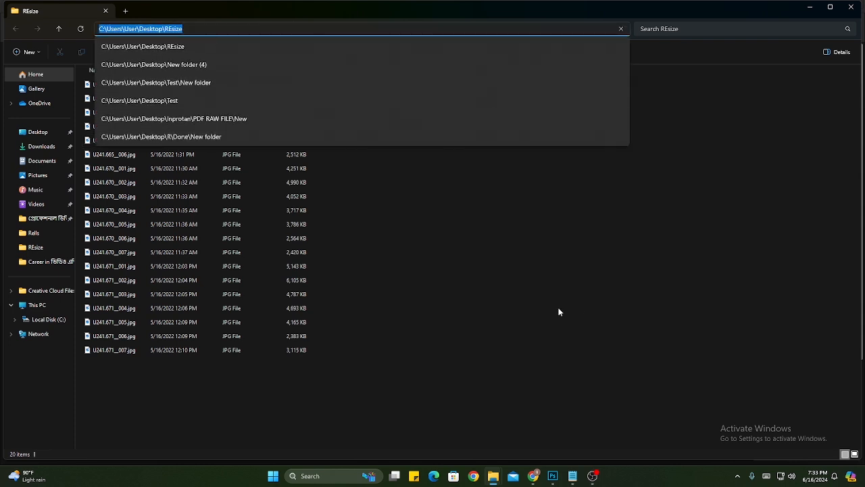
pyautogui.click(494, 302)
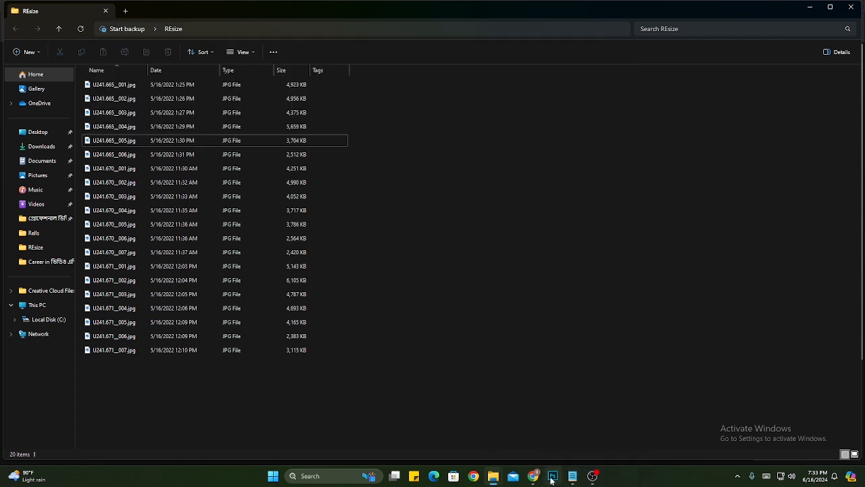
# Switch to Photoshop and batch-run the New Size action on the source folder C:\Users\User\Desktop\REsize with destination None.
pyautogui.click(553, 476)
pyautogui.click(26, 6)
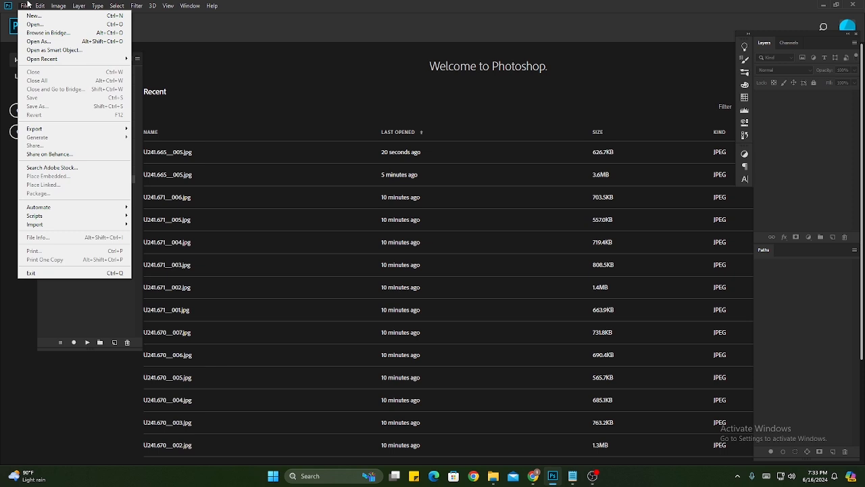
pyautogui.moveTo(61, 211)
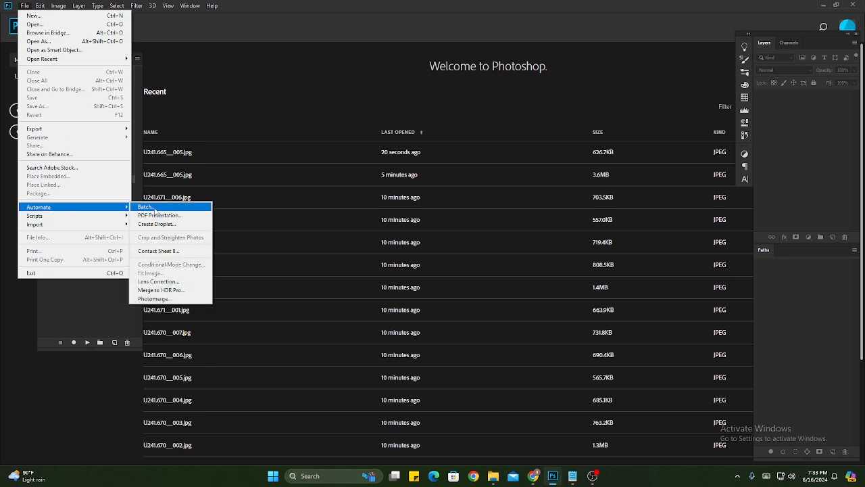
pyautogui.click(155, 209)
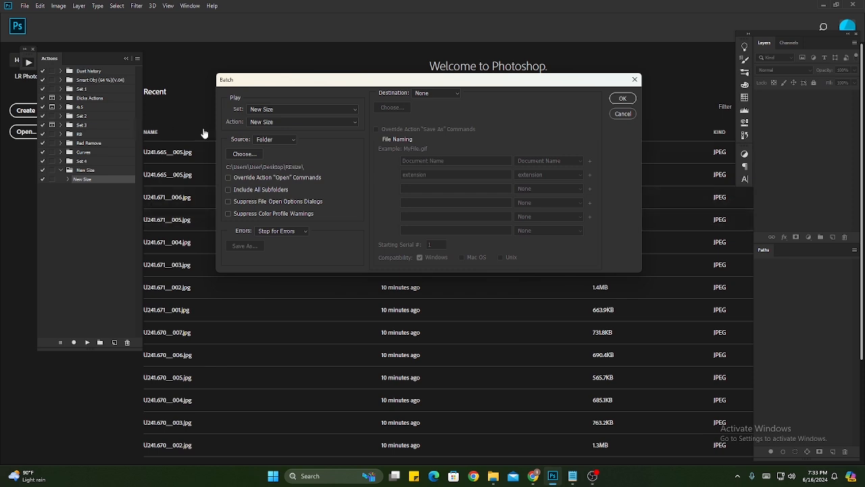
pyautogui.click(243, 154)
pyautogui.click(416, 113)
pyautogui.click(416, 113)
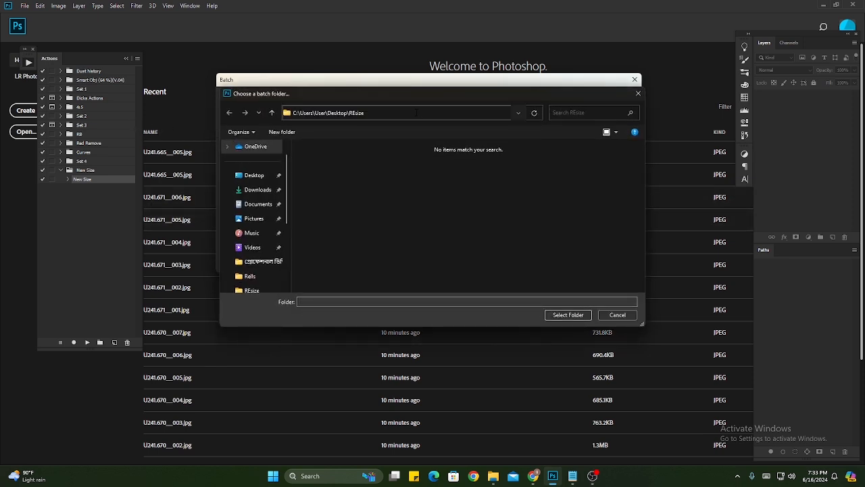
pyautogui.press('Return')
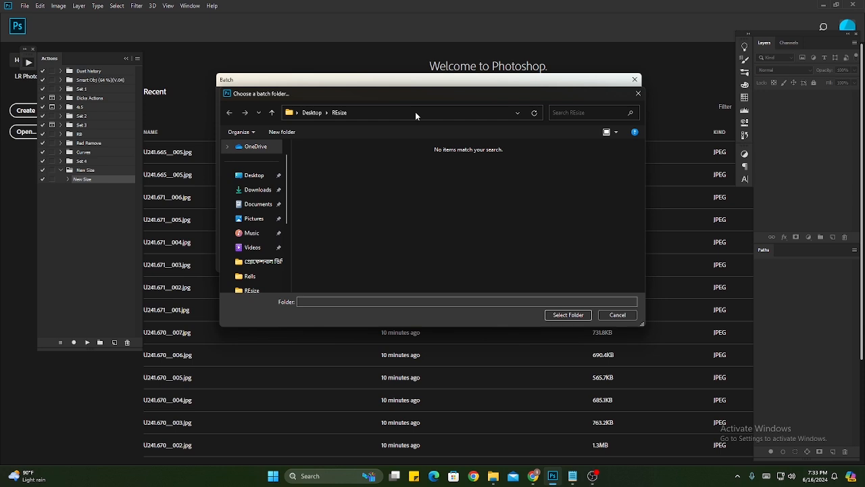
pyautogui.click(570, 313)
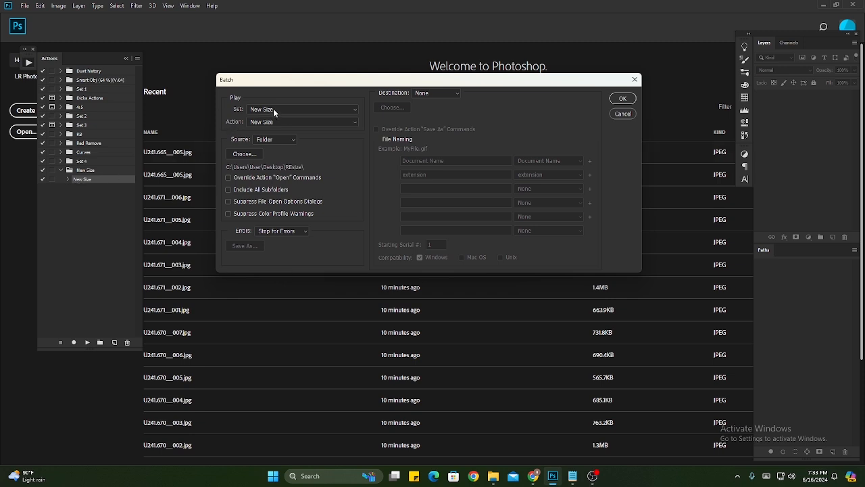
pyautogui.click(628, 100)
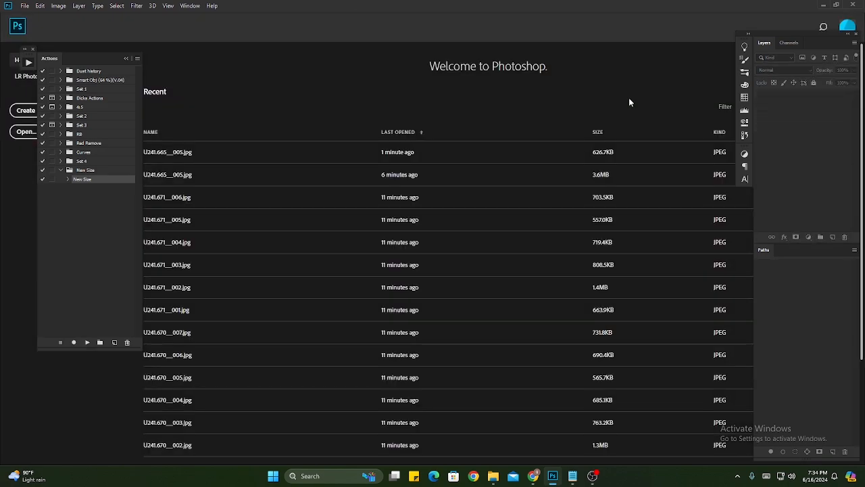
# Open all images from the Desktop's New Size folder in Photoshop and check the image size of one of them.
pyautogui.click(824, 7)
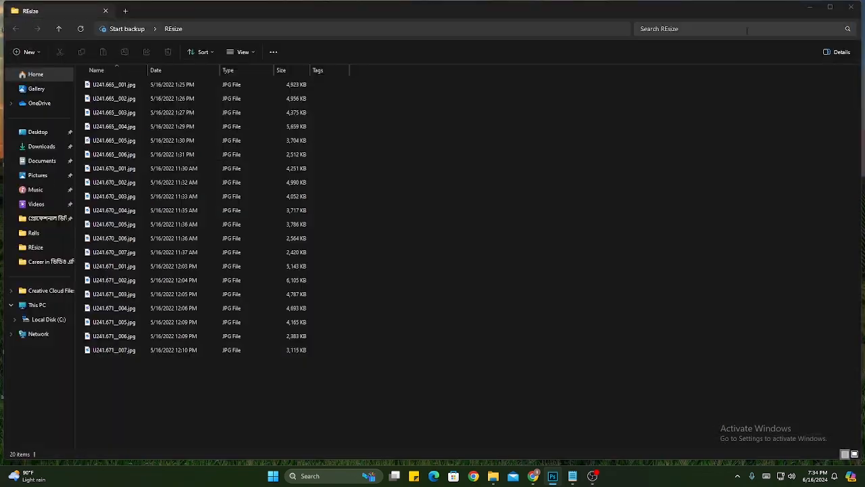
pyautogui.click(805, 10)
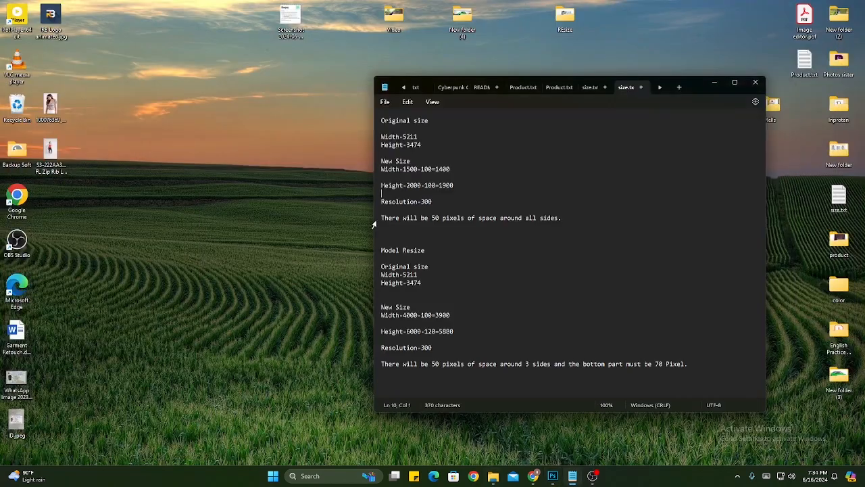
pyautogui.click(712, 82)
pyautogui.doubleClick(637, 110)
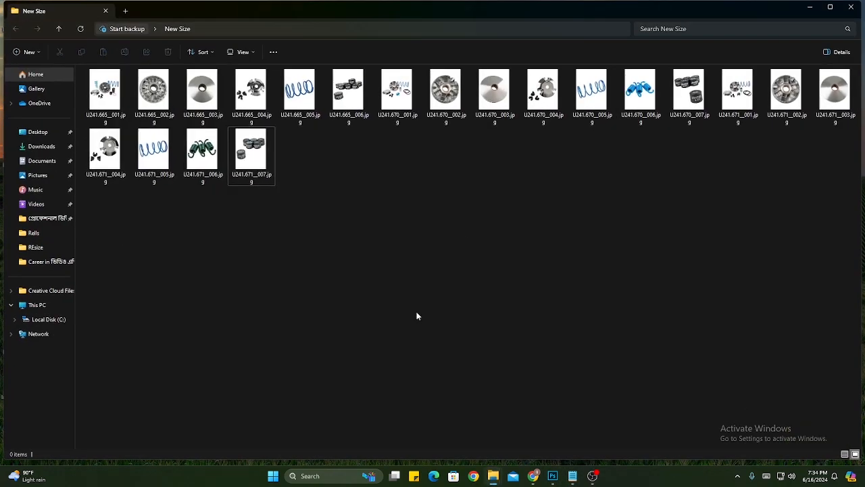
pyautogui.hotkey('ctrl', 'a')
pyautogui.moveTo(250, 161); pyautogui.dragTo(820, 326)
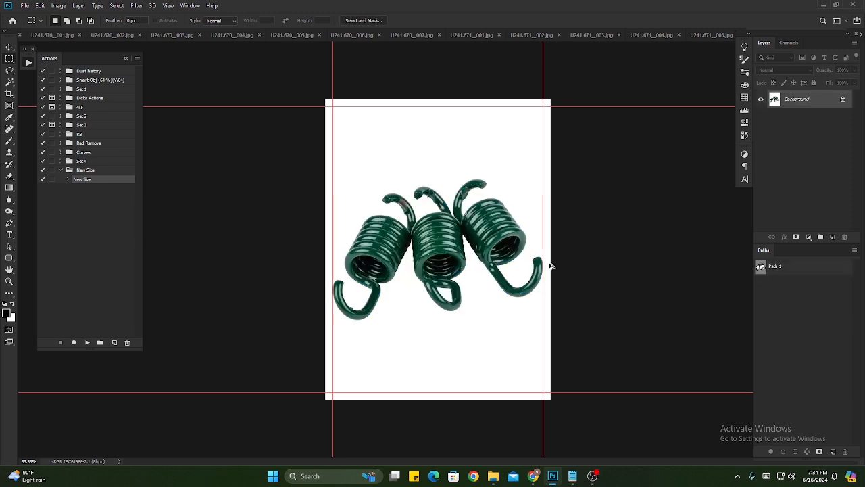
pyautogui.hotkey('ctrl', 'alt', 'i')
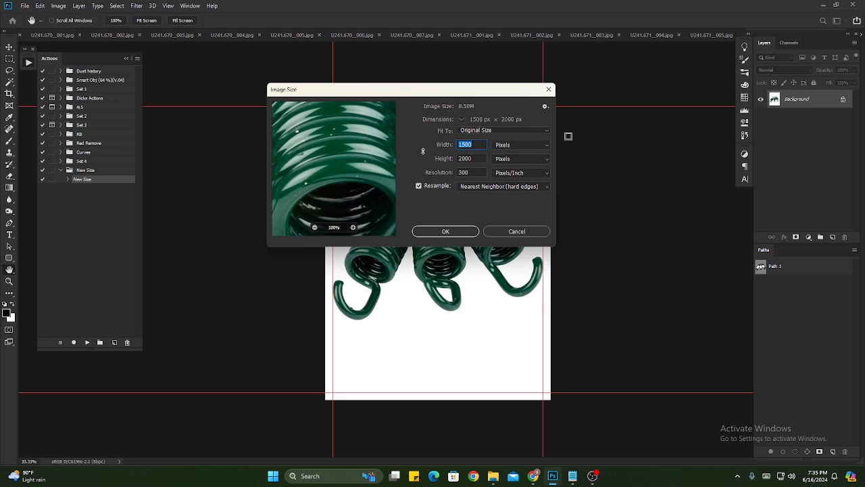
pyautogui.click(548, 89)
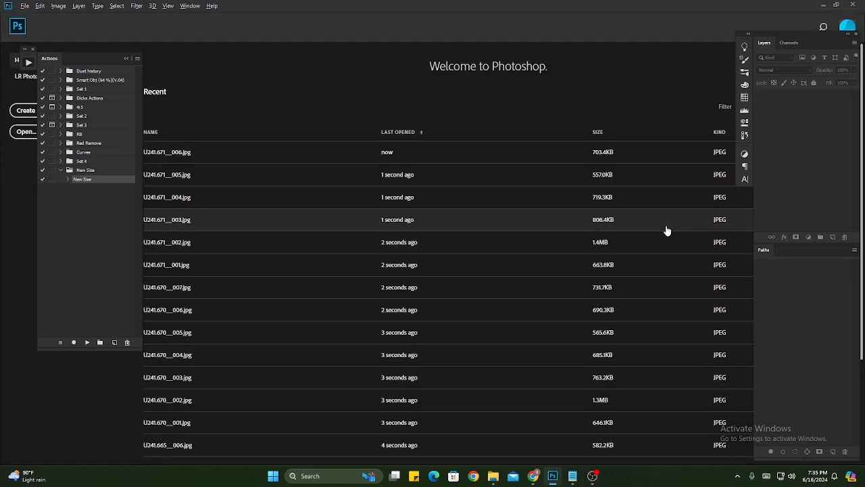
# From the New Size folder in File Explorer, open U241.665__006, U241.670__007, U241.671__005 and U241.671__007 in Photoshop.
pyautogui.moveTo(502, 483)
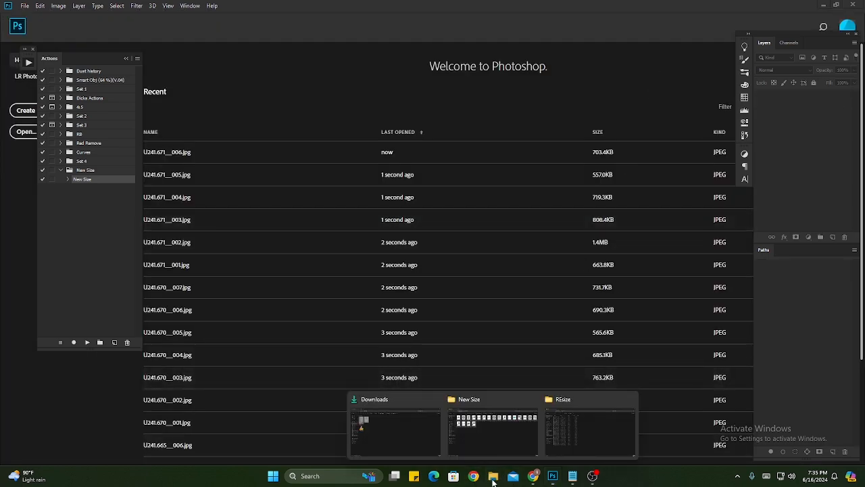
pyautogui.click(508, 436)
pyautogui.click(445, 91)
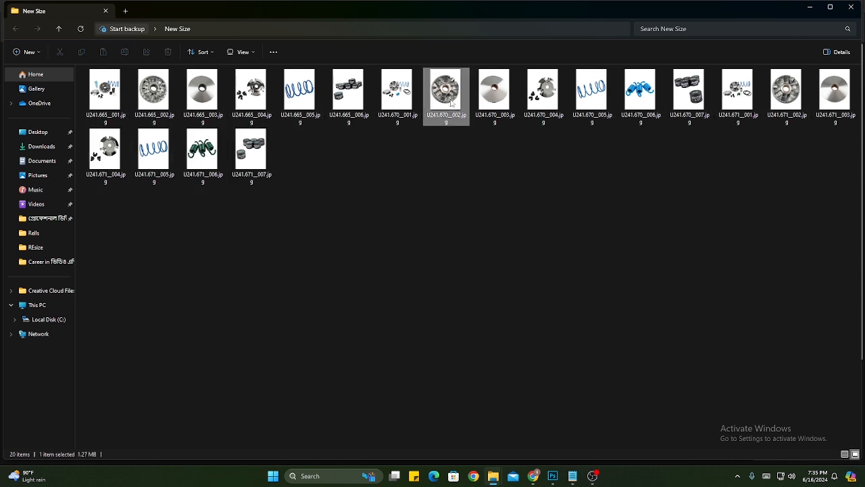
pyautogui.keyDown('ctrl'); pyautogui.click(493, 92); pyautogui.keyUp('ctrl')
pyautogui.click(349, 91)
pyautogui.keyDown('ctrl'); pyautogui.click(154, 150); pyautogui.keyUp('ctrl')
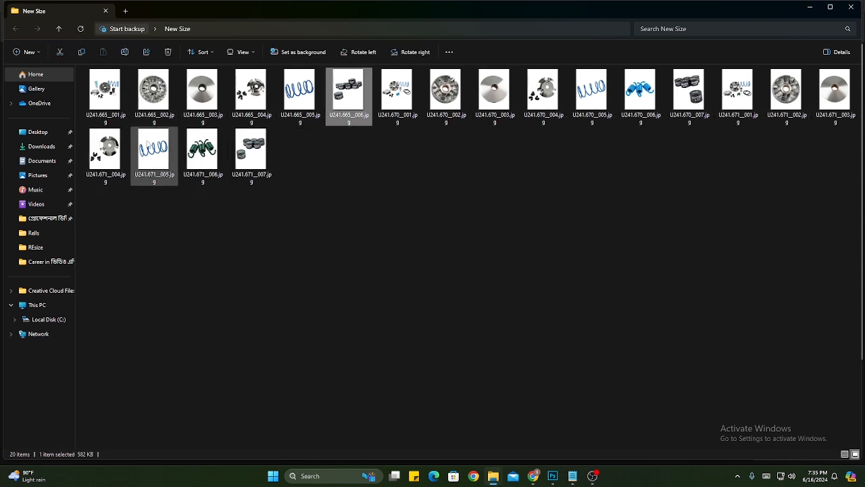
pyautogui.keyDown('ctrl'); pyautogui.click(251, 150); pyautogui.keyUp('ctrl')
pyautogui.moveTo(687, 102); pyautogui.dragTo(732, 323)
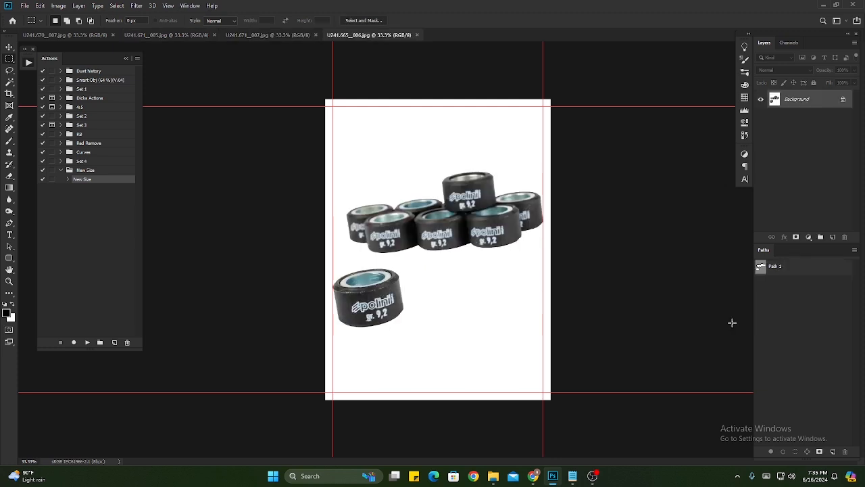
# Check the image size of U241.665__006.jpg, and view and close the four open photos one after another.
pyautogui.hotkey('ctrl', 'alt', 'i')
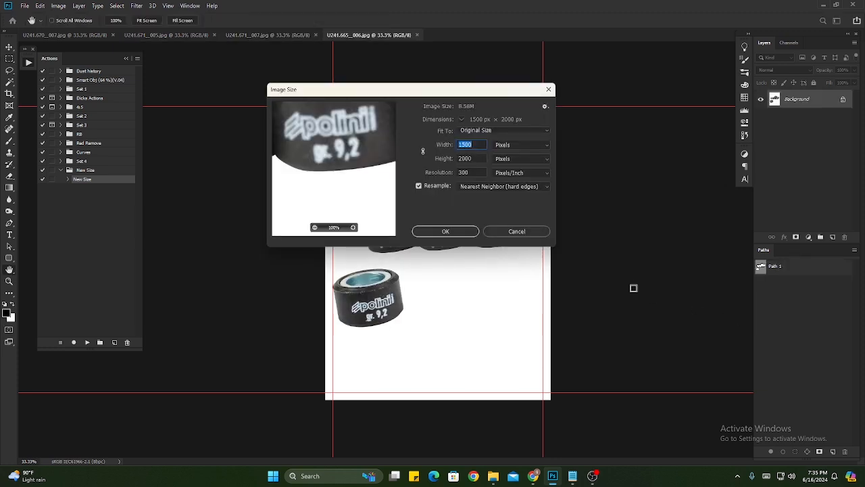
pyautogui.click(549, 91)
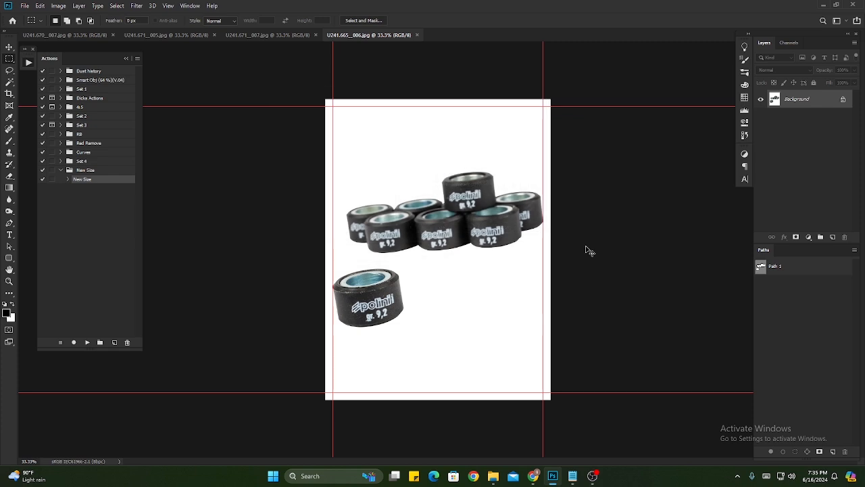
pyautogui.hotkey('ctrl', 'w')
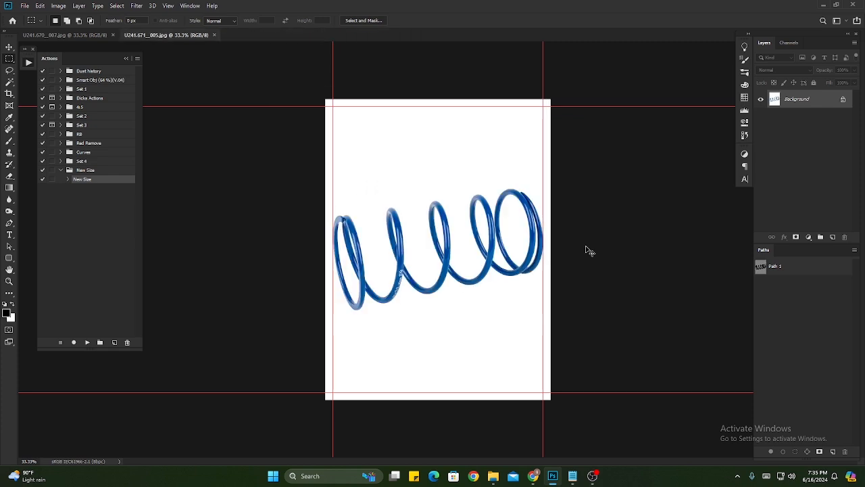
pyautogui.hotkey('ctrl', 'w')
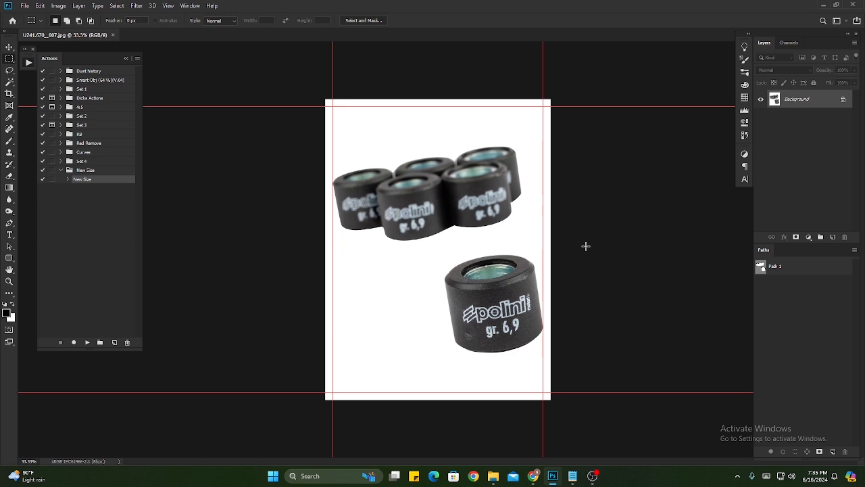
pyautogui.hotkey('ctrl', 'w')
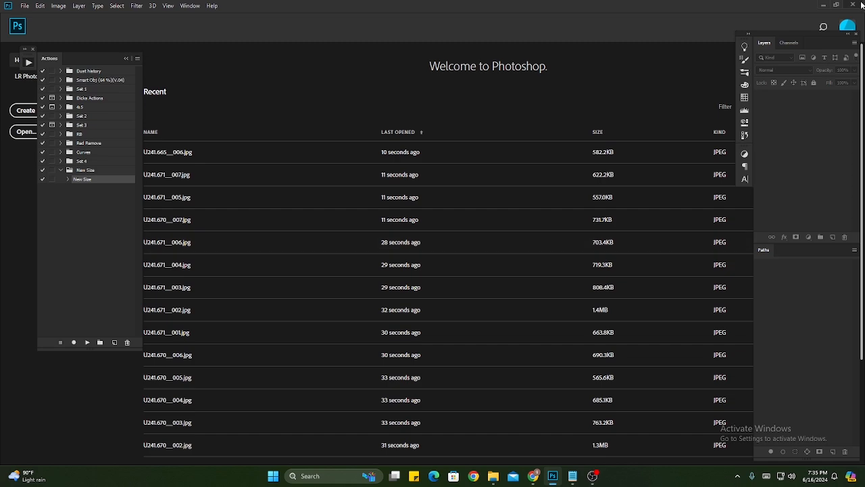
# Go to the Desktop's REsize folder and open U241.670__004.jpg from it in Photoshop.
pyautogui.click(821, 6)
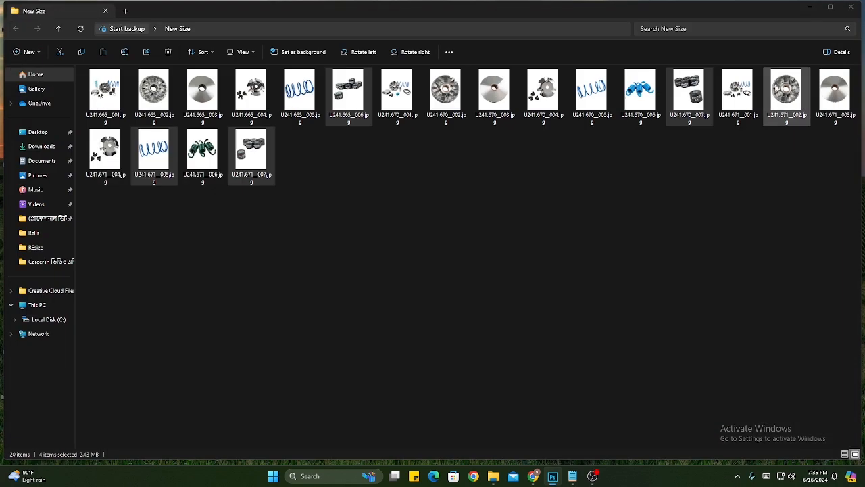
pyautogui.click(809, 7)
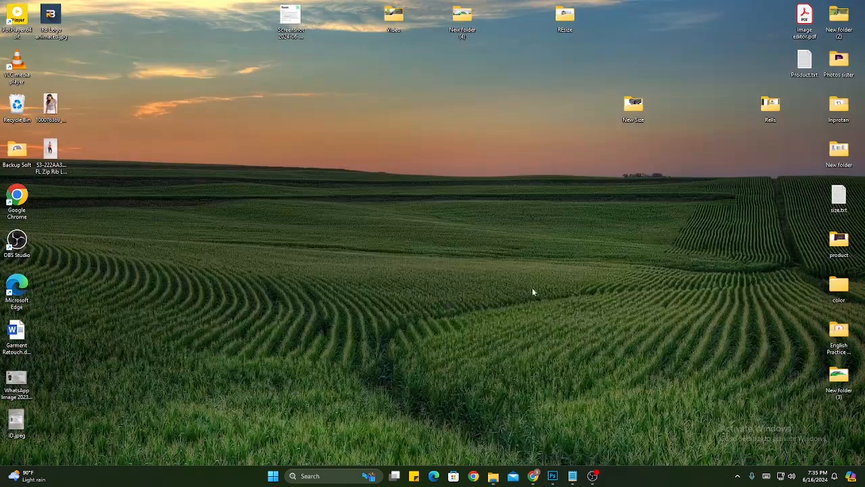
pyautogui.doubleClick(566, 18)
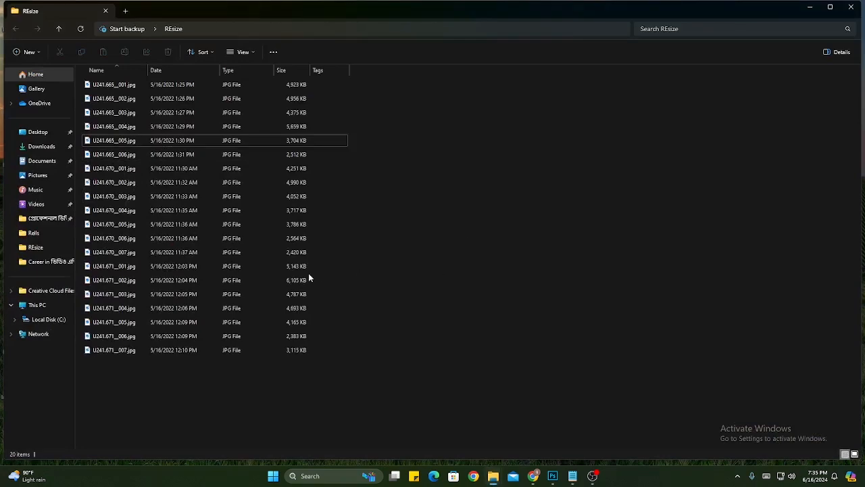
pyautogui.moveTo(125, 211); pyautogui.dragTo(728, 310)
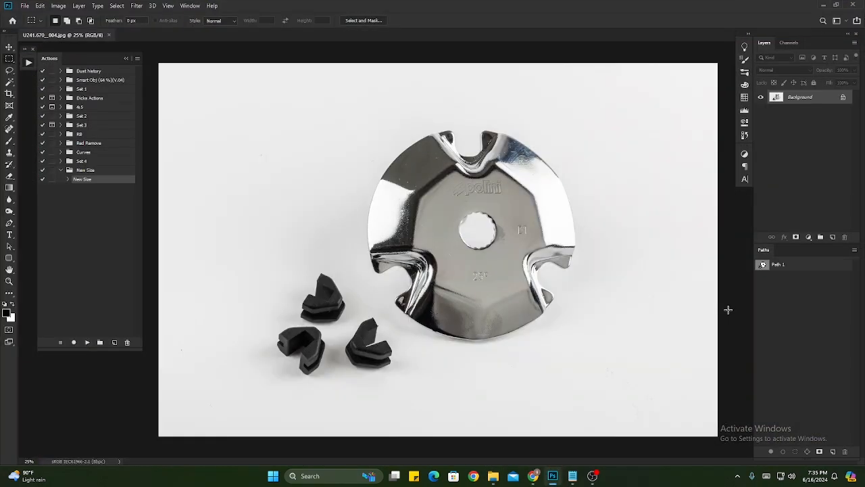
# Duplicate the Background layer and convert the copy to a Smart Object.
pyautogui.scroll(-1, 671, 303)
pyautogui.scroll(2, 656, 303)
pyautogui.scroll(-1, 613, 301)
pyautogui.moveTo(827, 102); pyautogui.dragTo(833, 237)
pyautogui.rightClick(807, 101)
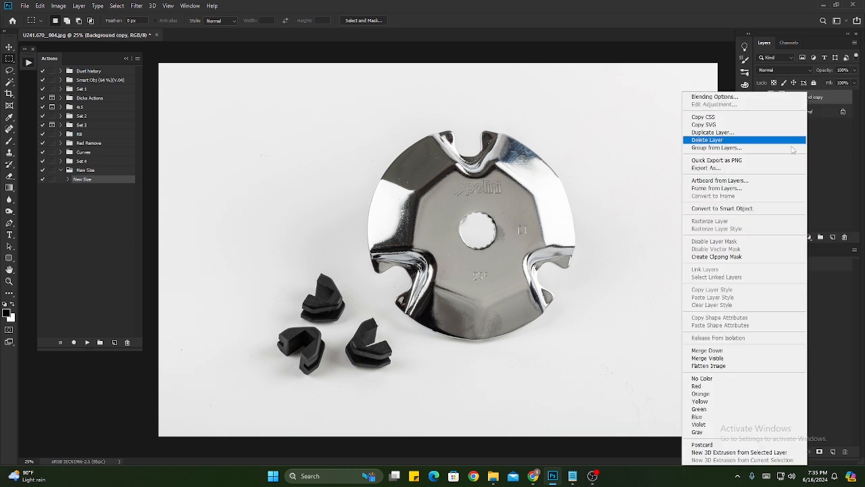
pyautogui.click(722, 209)
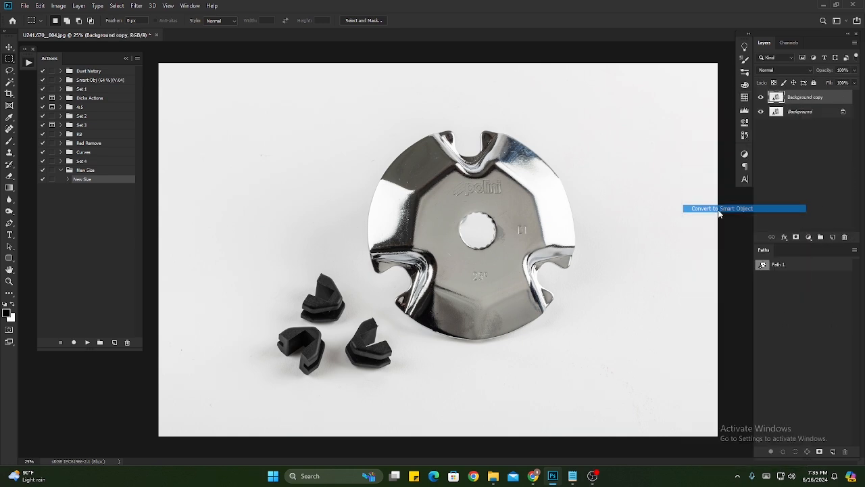
# Draw a rectangular marquee loosely around the disc and the three rubber pieces, and start transforming the selection.
pyautogui.rightClick(8, 59)
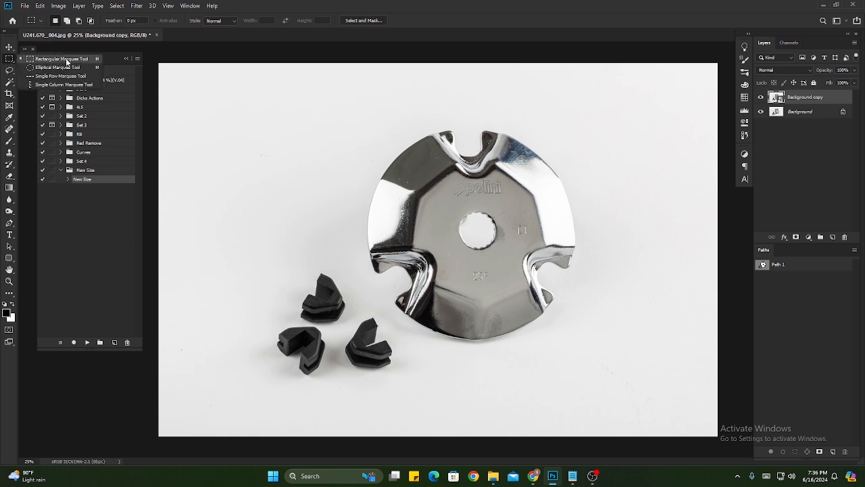
pyautogui.click(67, 62)
pyautogui.moveTo(226, 89); pyautogui.dragTo(632, 401)
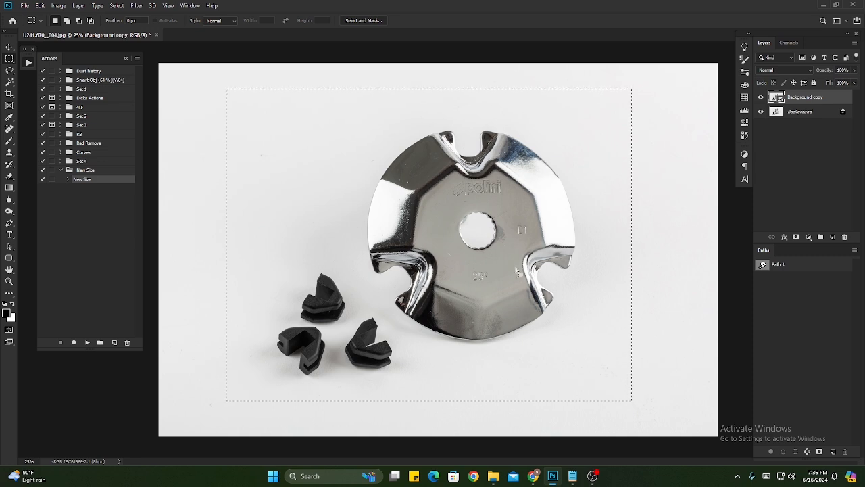
pyautogui.rightClick(503, 181)
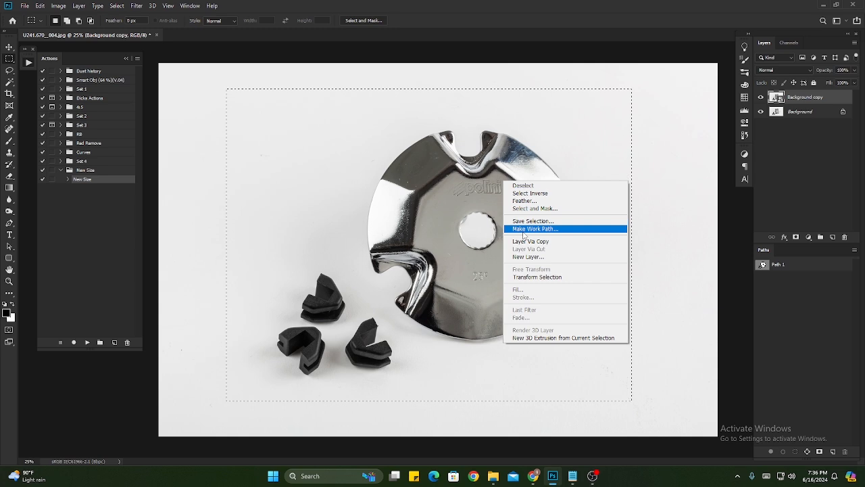
pyautogui.click(574, 280)
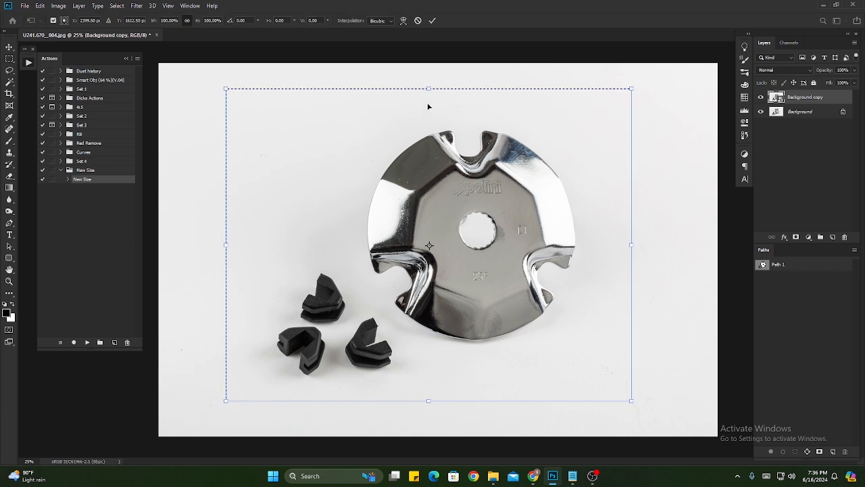
# Unlink the selection's width and height scaling and fit its top and right edges to the metal disc.
pyautogui.moveTo(417, 101); pyautogui.dragTo(436, 99)
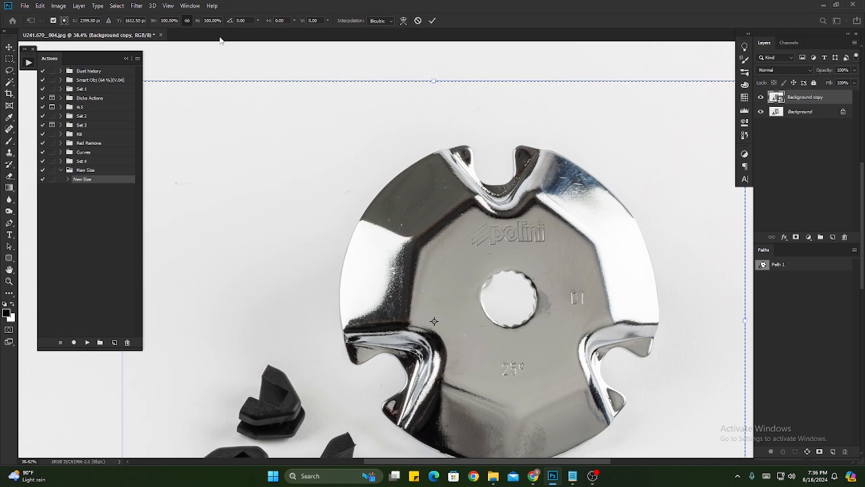
pyautogui.click(188, 21)
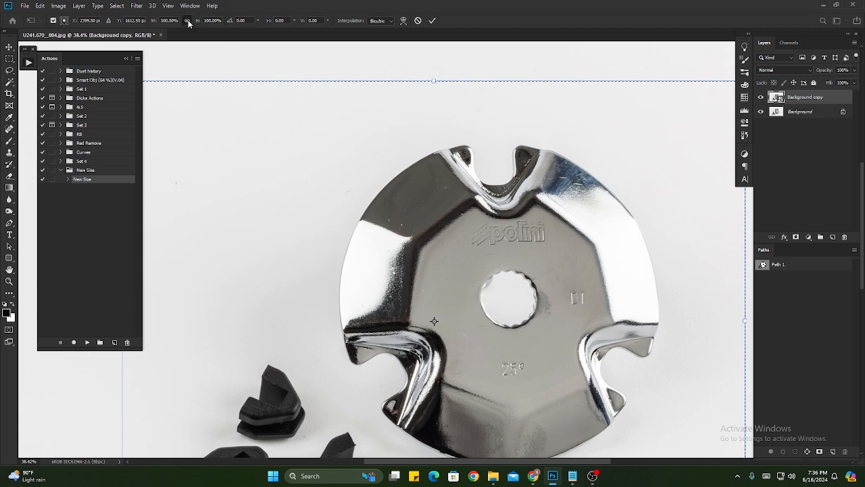
pyautogui.moveTo(434, 81); pyautogui.dragTo(425, 144)
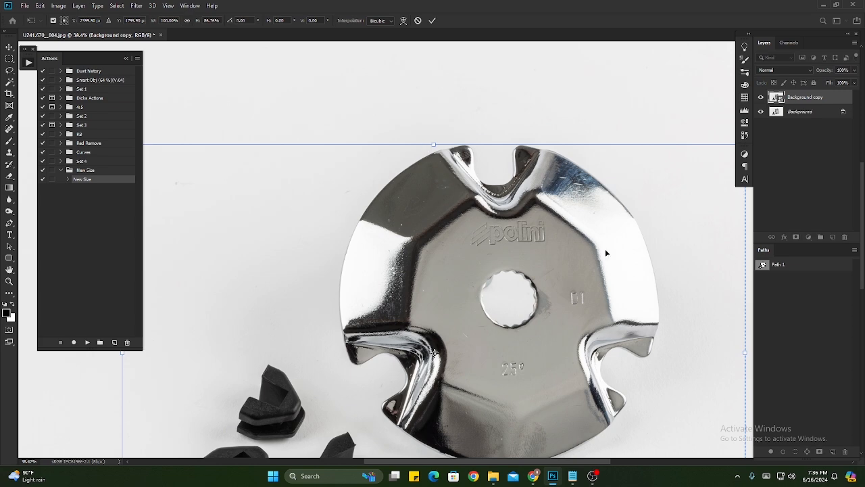
pyautogui.moveTo(607, 252); pyautogui.dragTo(544, 228)
pyautogui.moveTo(522, 257); pyautogui.dragTo(608, 302)
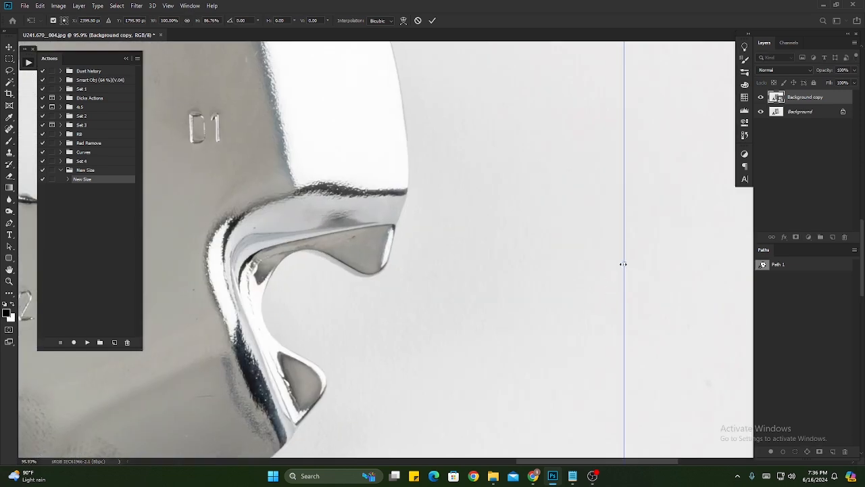
pyautogui.moveTo(623, 263); pyautogui.dragTo(410, 255)
pyautogui.moveTo(325, 277); pyautogui.dragTo(485, 267)
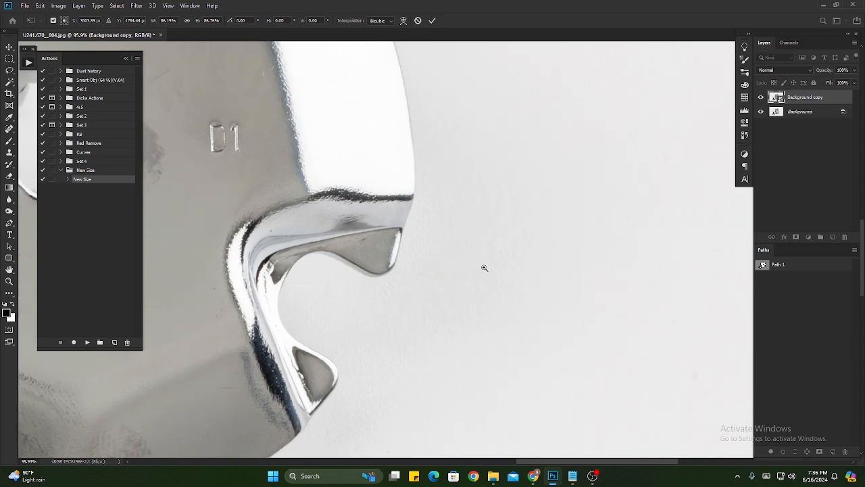
pyautogui.hotkey('ctrl', '0')
pyautogui.moveTo(597, 269); pyautogui.dragTo(465, 259)
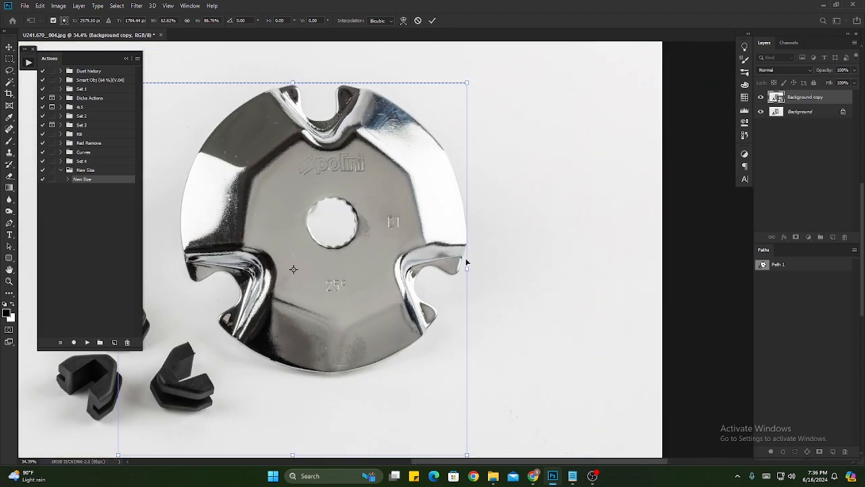
# Fit the left edge of the selection being transformed to the outermost rubber piece.
pyautogui.moveTo(342, 272); pyautogui.dragTo(629, 234)
pyautogui.moveTo(403, 230); pyautogui.dragTo(342, 241)
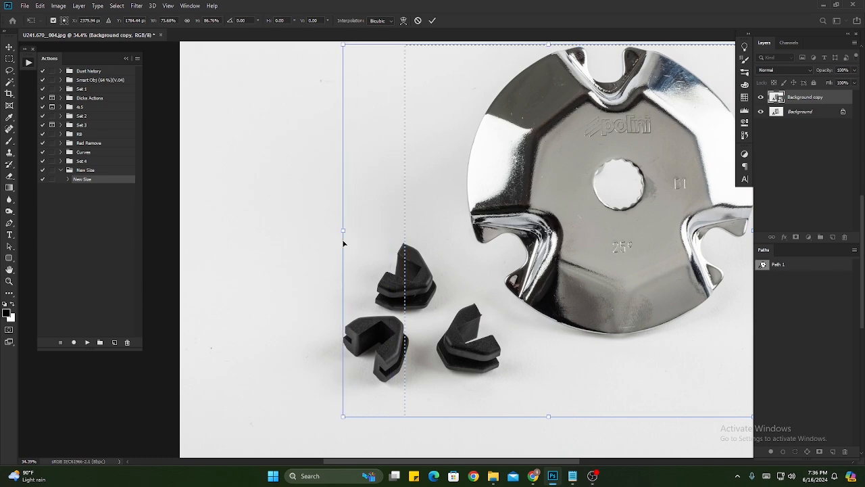
pyautogui.moveTo(555, 291); pyautogui.dragTo(463, 309)
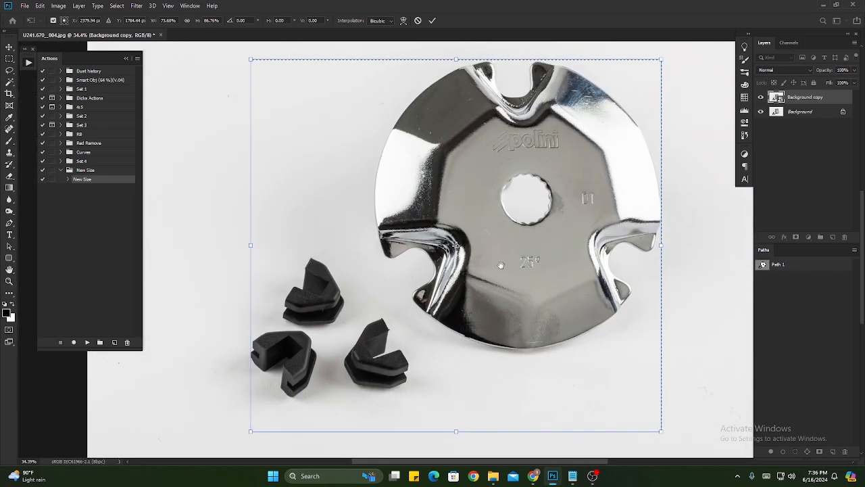
pyautogui.moveTo(500, 264); pyautogui.dragTo(496, 253)
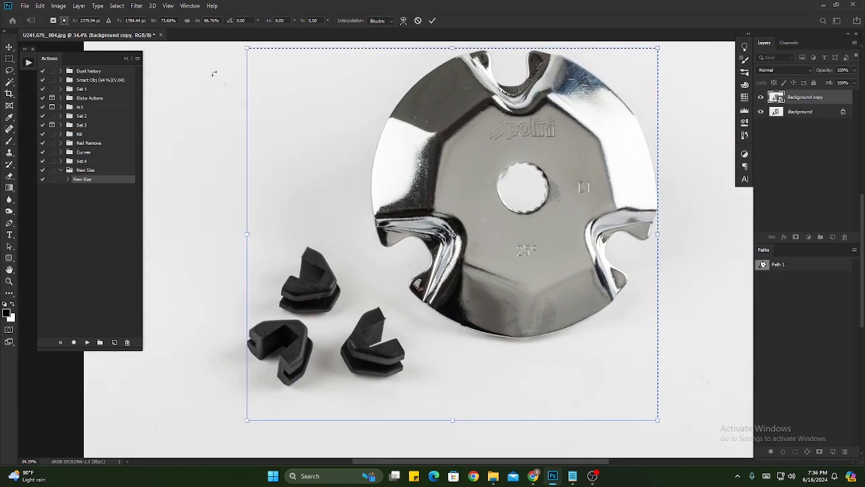
# Link the selection's width and height scaling and refit its upper edge to the top of the metal disc.
pyautogui.click(187, 21)
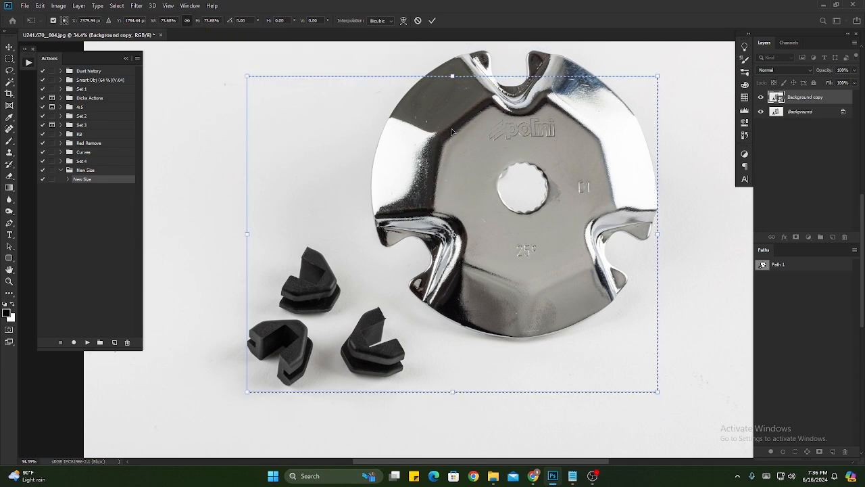
pyautogui.moveTo(456, 93); pyautogui.dragTo(429, 296)
pyautogui.hotkey('ctrl', 'z')
pyautogui.scroll(5, 452, 101)
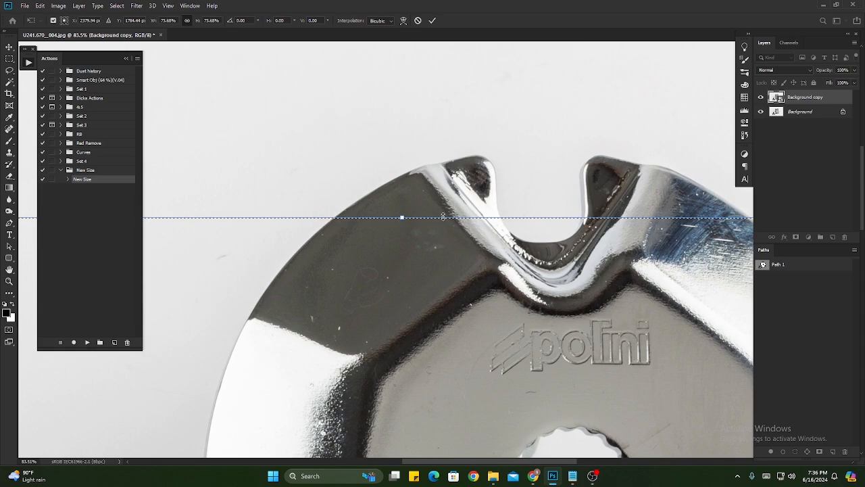
pyautogui.moveTo(443, 216); pyautogui.dragTo(443, 155)
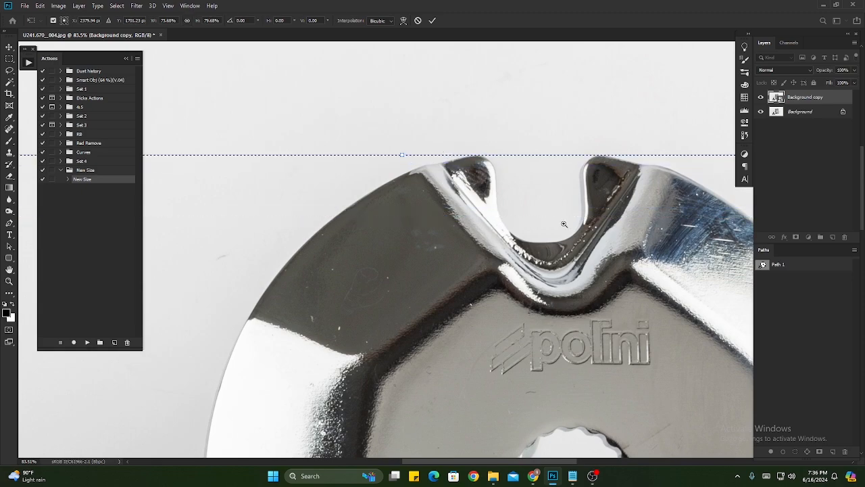
# Fit the selection's lower edge to the bottom of the lowest rubber piece and apply the selection transform.
pyautogui.moveTo(564, 224); pyautogui.dragTo(521, 233)
pyautogui.moveTo(589, 309); pyautogui.dragTo(514, 162)
pyautogui.moveTo(615, 197); pyautogui.dragTo(634, 235)
pyautogui.moveTo(385, 272); pyautogui.dragTo(494, 282)
pyautogui.moveTo(528, 375); pyautogui.dragTo(521, 303)
pyautogui.moveTo(642, 336); pyautogui.dragTo(459, 284)
pyautogui.moveTo(373, 292); pyautogui.dragTo(376, 286)
pyautogui.hotkey('ctrl', '0')
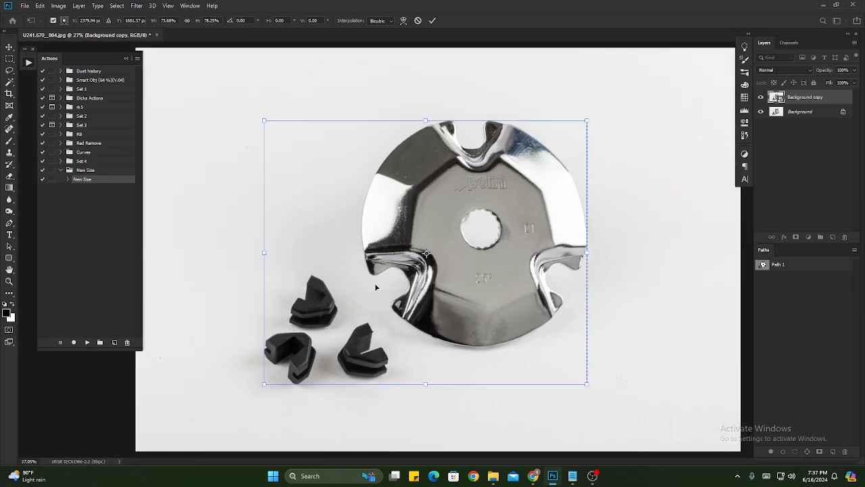
pyautogui.press('Return')
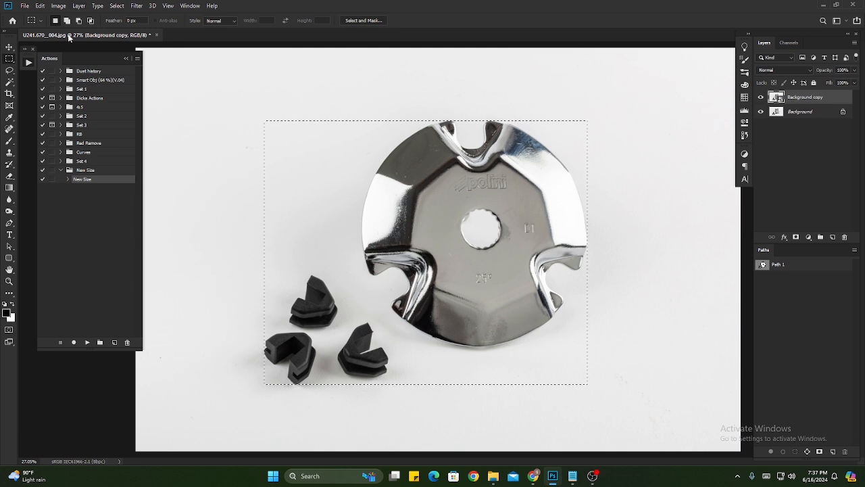
# Crop the image to the fitted selection, clear the selection and switch to the Pen tool.
pyautogui.click(59, 6)
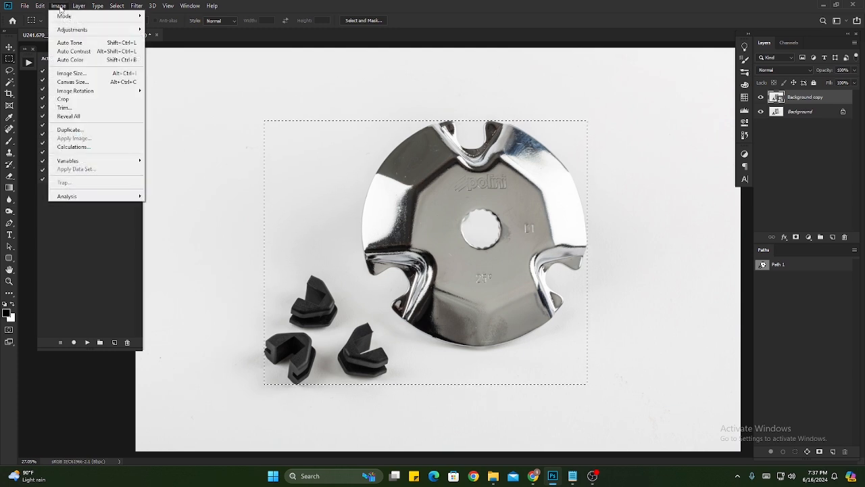
pyautogui.click(76, 102)
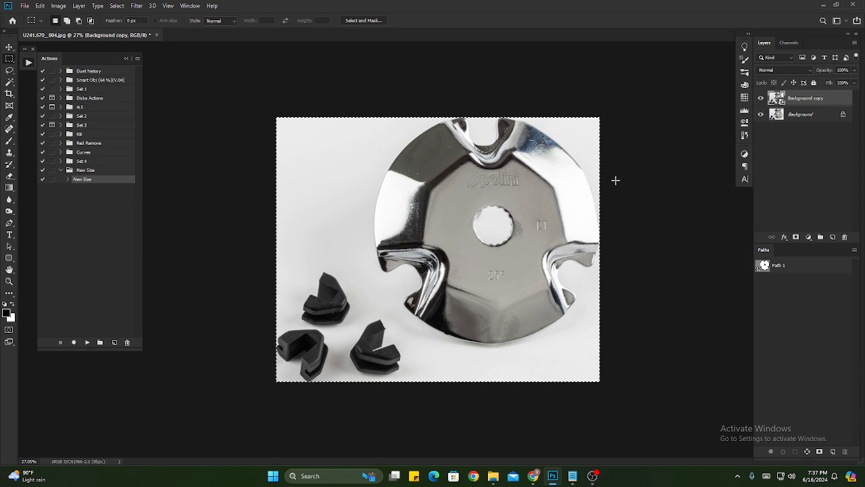
pyautogui.press('p')
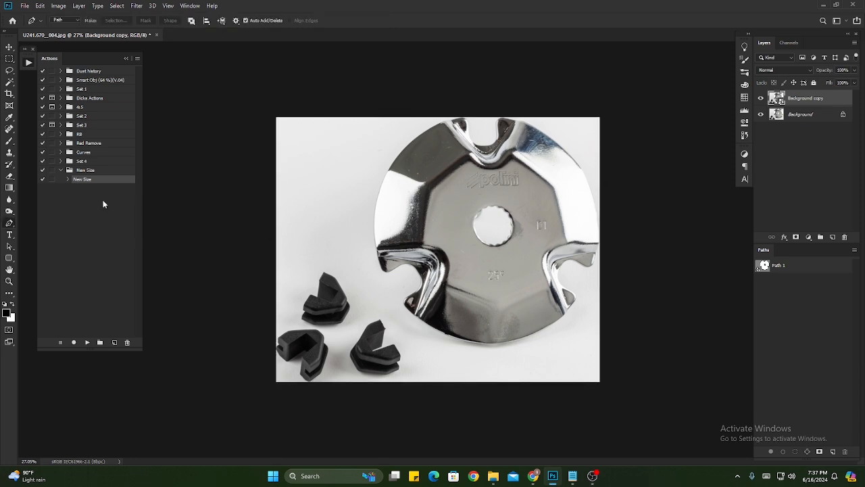
# Resize the cropped image with Fit Image, constrained within 1400 × 1900 pixels.
pyautogui.click(28, 8)
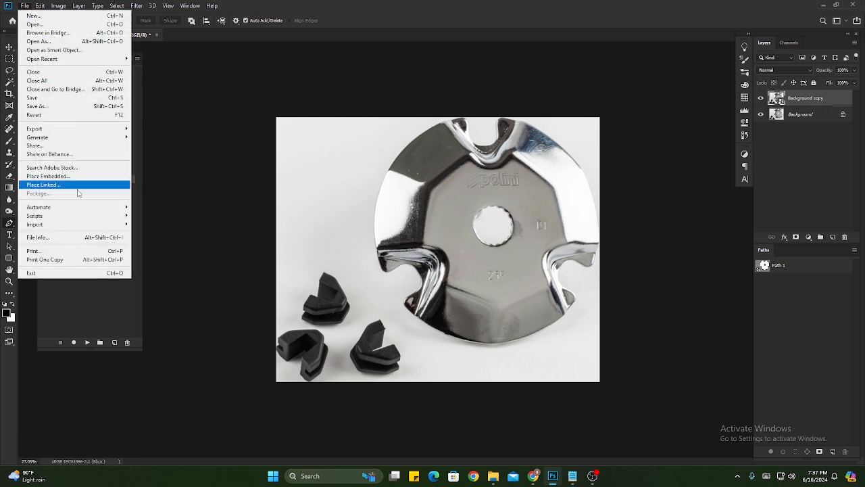
pyautogui.moveTo(88, 208)
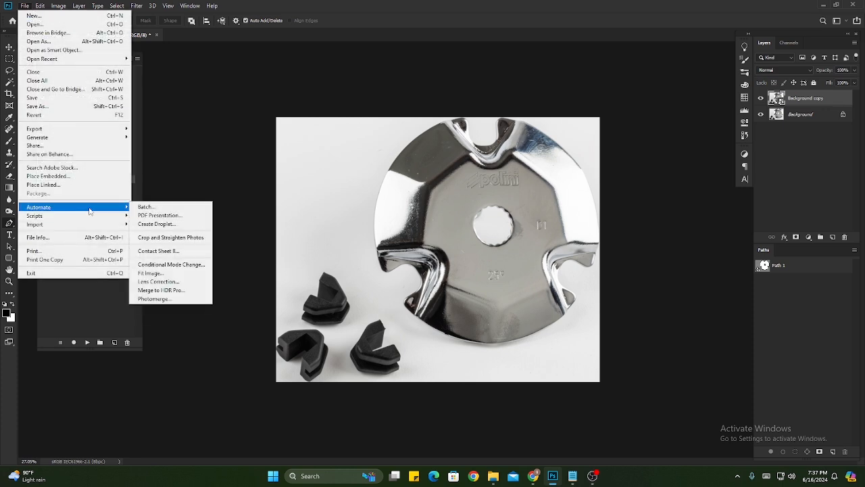
pyautogui.click(168, 274)
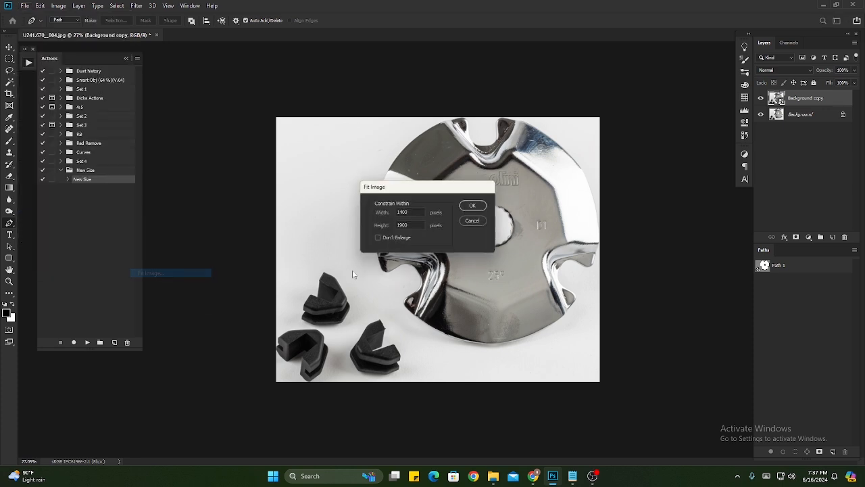
pyautogui.click(476, 205)
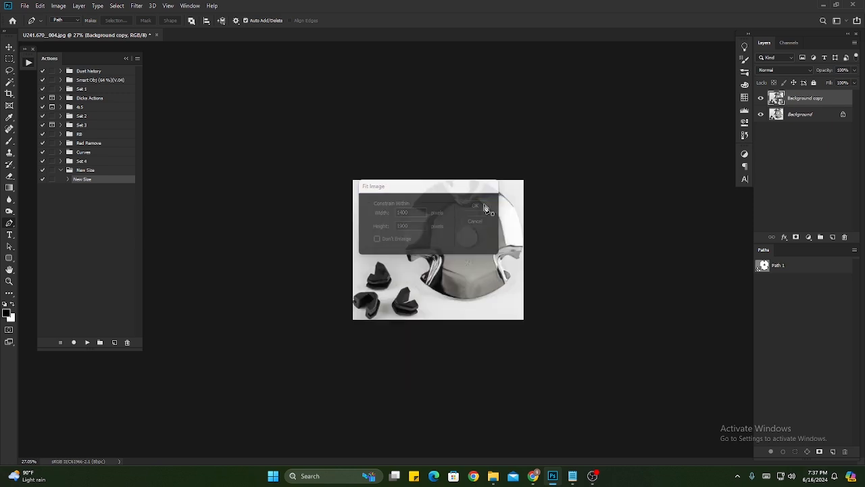
# Add guides along the canvas edges using a new guide layout with one column, one row and no margins.
pyautogui.click(117, 7)
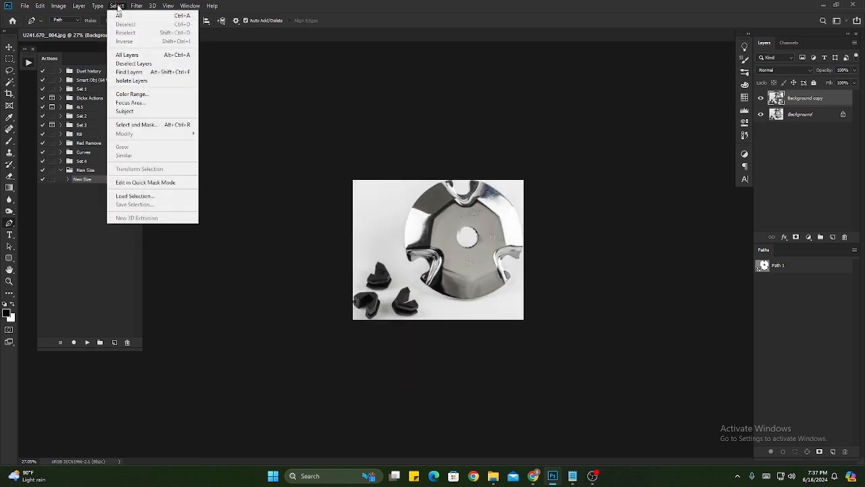
pyautogui.moveTo(169, 6)
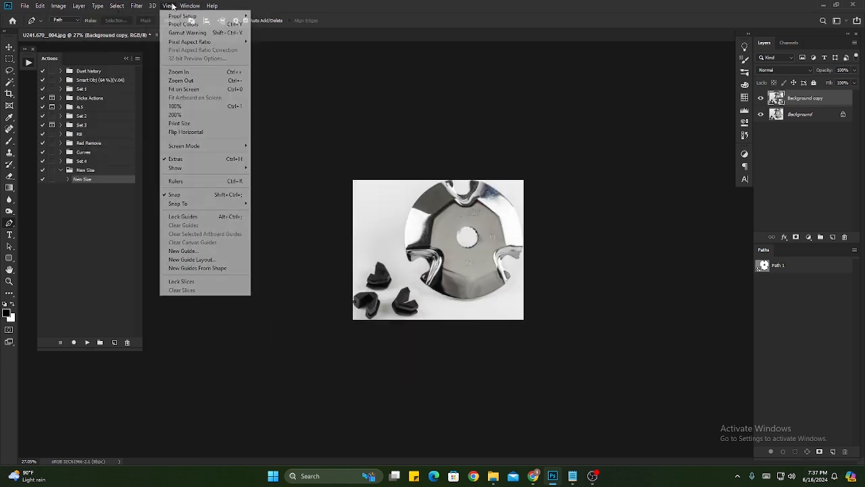
pyautogui.click(203, 259)
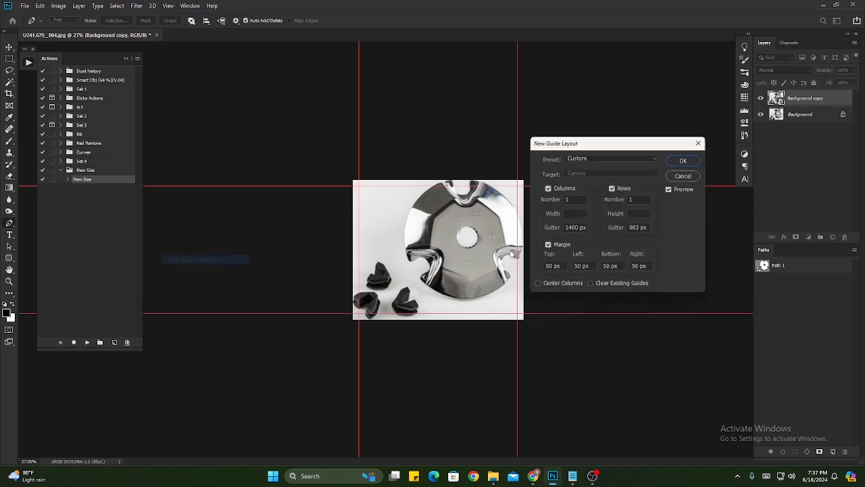
pyautogui.click(548, 245)
pyautogui.click(680, 163)
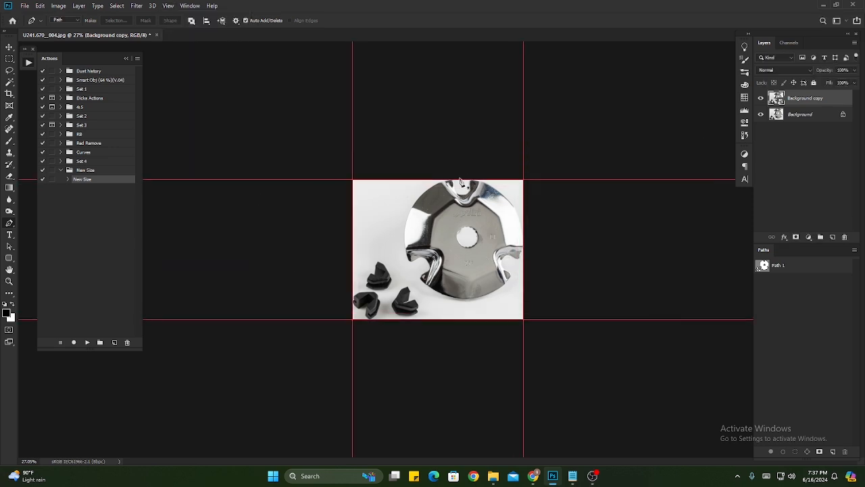
# Enlarge the canvas by a relative 100 pixels in both width and height, and check the resulting image size.
pyautogui.click(59, 6)
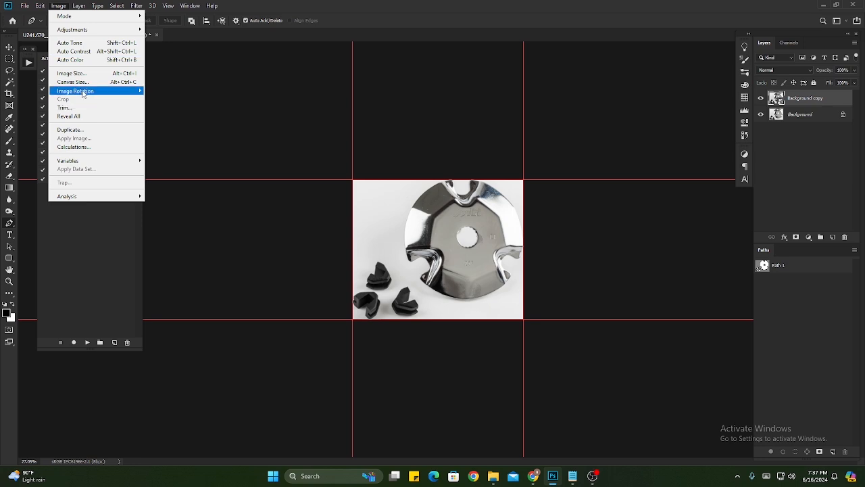
pyautogui.click(73, 81)
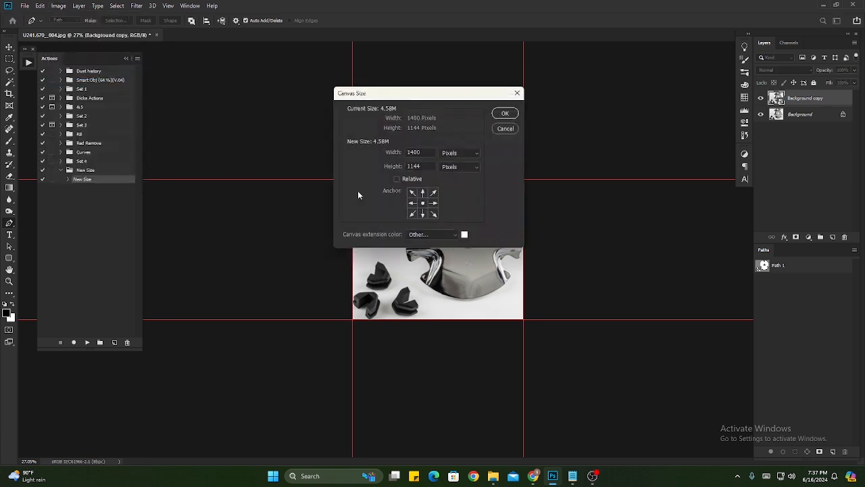
pyautogui.click(396, 179)
pyautogui.write('1')
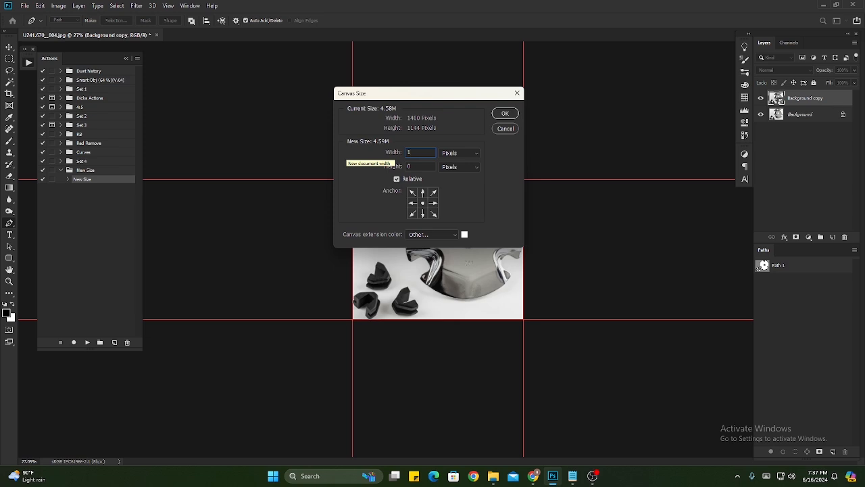
pyautogui.write('00,')
pyautogui.press('Tab')
pyautogui.write('100')
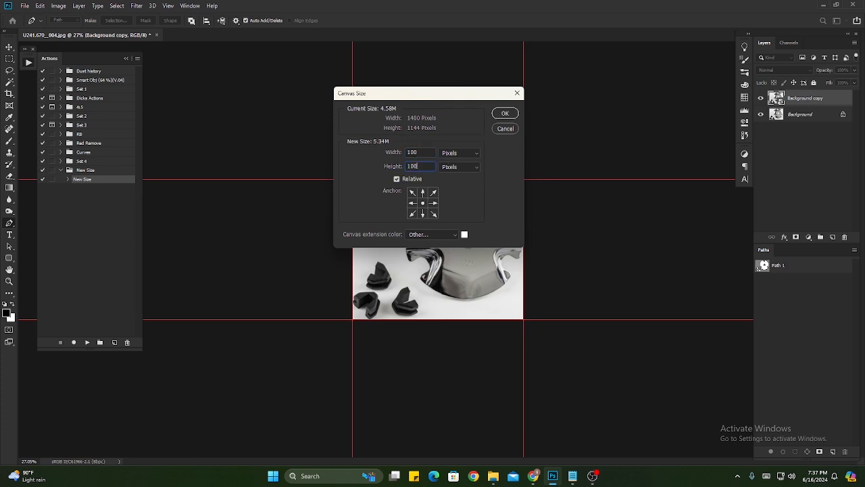
pyautogui.click(503, 115)
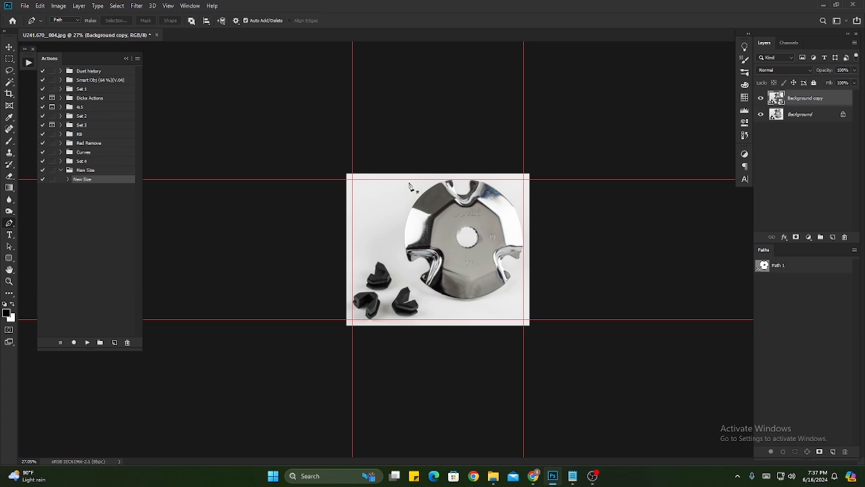
pyautogui.hotkey('ctrl', 'alt', 'i')
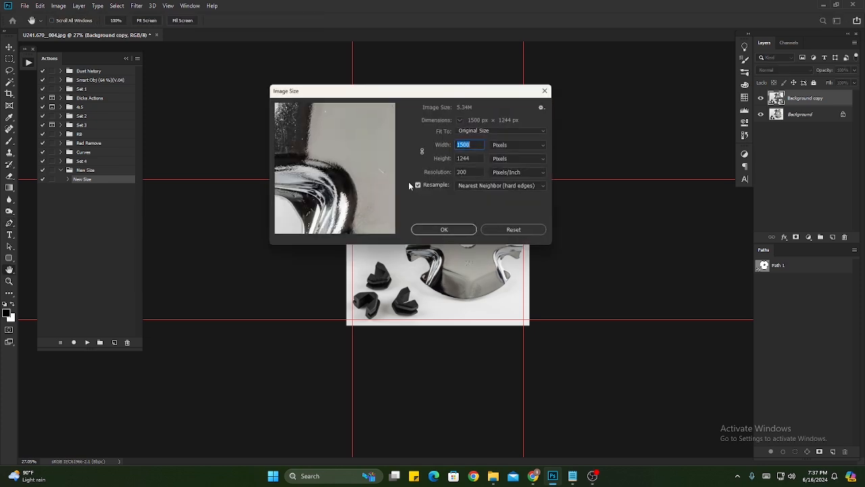
pyautogui.click(549, 90)
# Set the canvas size to an absolute 1500 × 2000 pixels, anchored at the center.
pyautogui.click(58, 6)
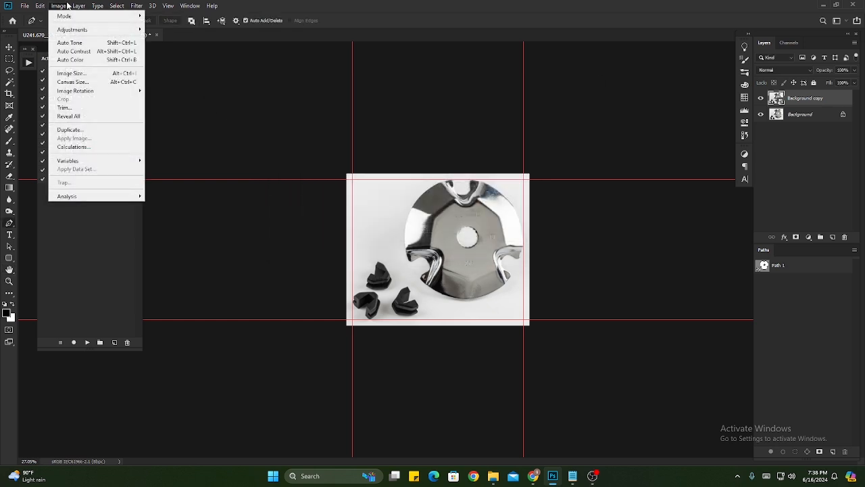
pyautogui.click(98, 82)
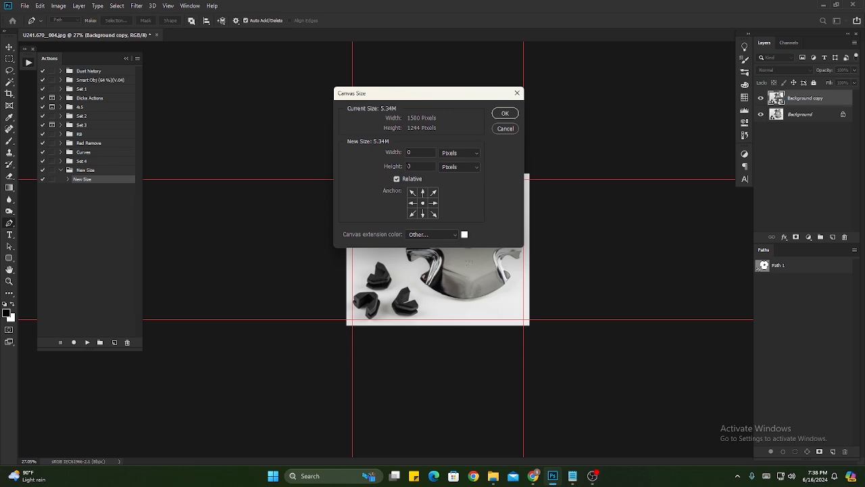
pyautogui.click(396, 180)
pyautogui.moveTo(424, 166); pyautogui.dragTo(353, 167)
pyautogui.write('2000')
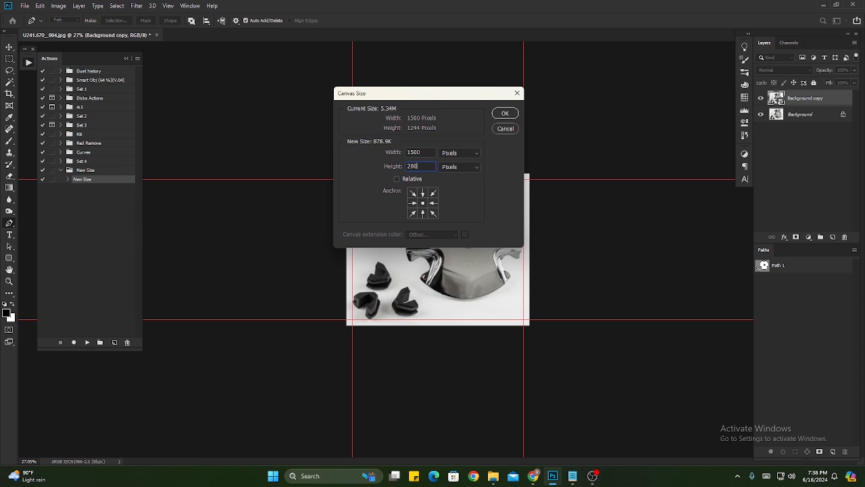
pyautogui.press('Return')
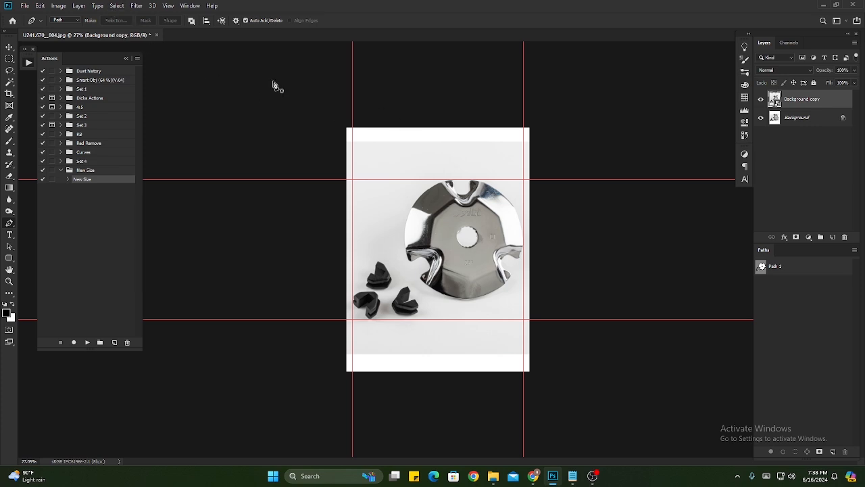
# Clear the existing guides and start a new one-column, one-row guide layout with margins enabled and a 50 px top margin.
pyautogui.click(168, 6)
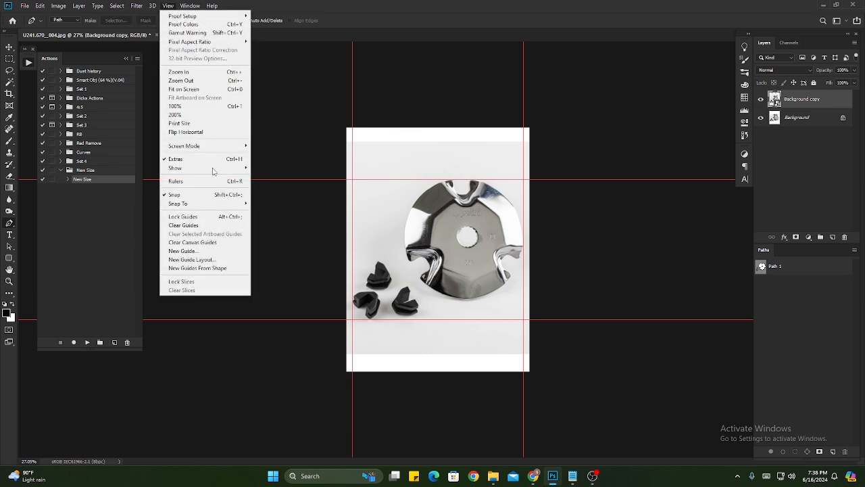
pyautogui.click(209, 225)
pyautogui.click(170, 6)
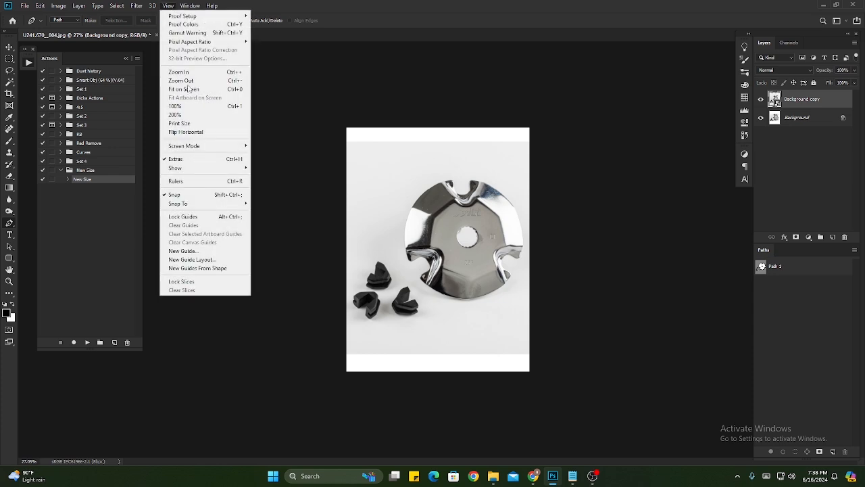
pyautogui.click(196, 258)
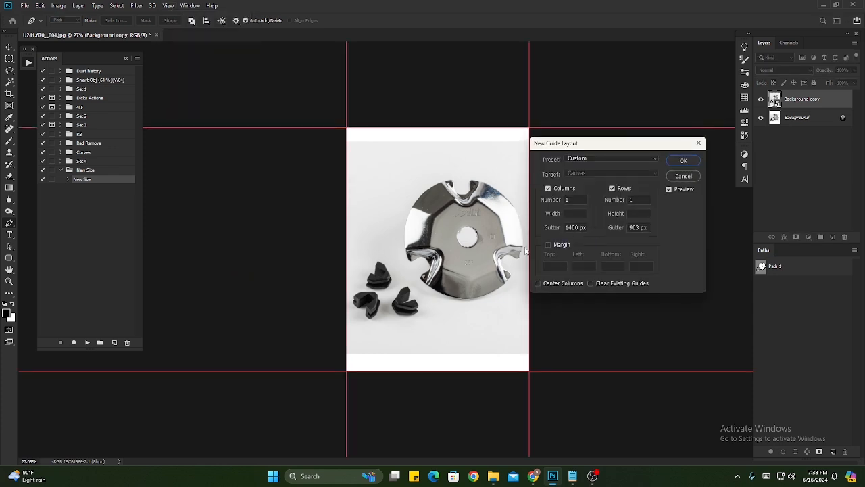
pyautogui.click(548, 245)
pyautogui.doubleClick(550, 266)
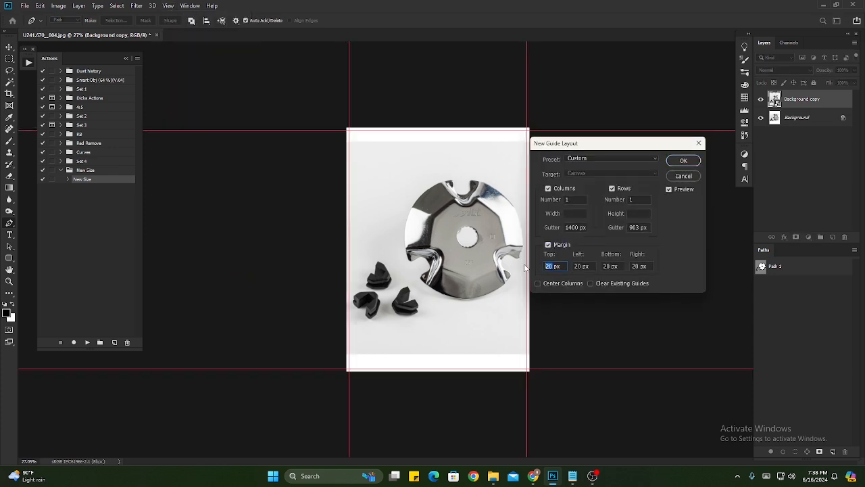
pyautogui.write('50')
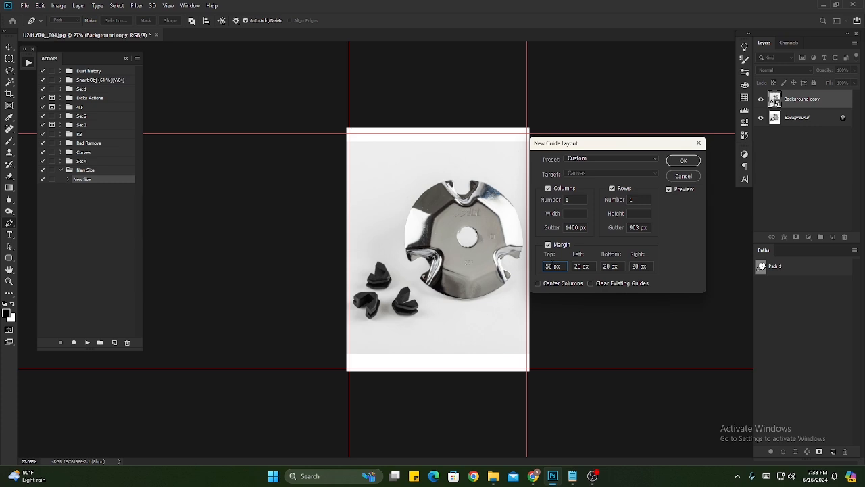
# Set the left, bottom and right guide margins to 50 px and apply the guide layout.
pyautogui.moveTo(561, 266); pyautogui.dragTo(527, 266)
pyautogui.press('Tab')
pyautogui.write('50')
pyautogui.press('Tab')
pyautogui.write('50')
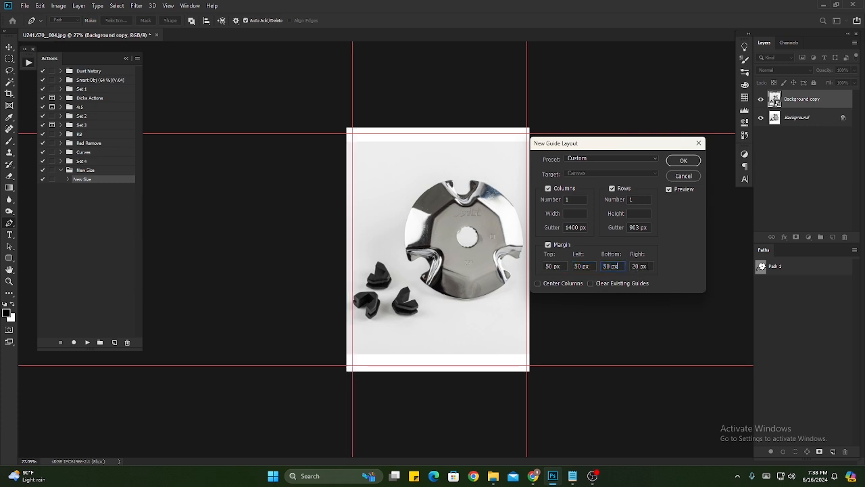
pyautogui.press('Tab')
pyautogui.write('50')
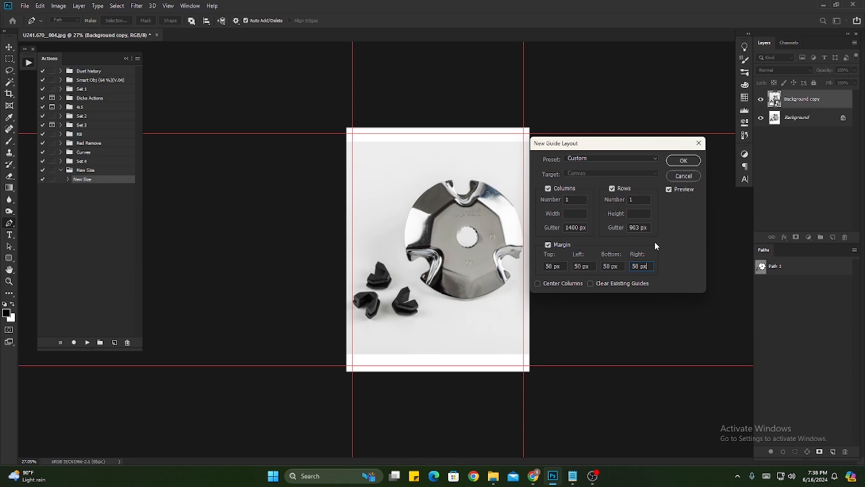
pyautogui.click(683, 161)
# Examine how the disc and the rubber parts sit within the margin guides, and inspect the white strips above and below the photo.
pyautogui.scroll(5, 428, 206)
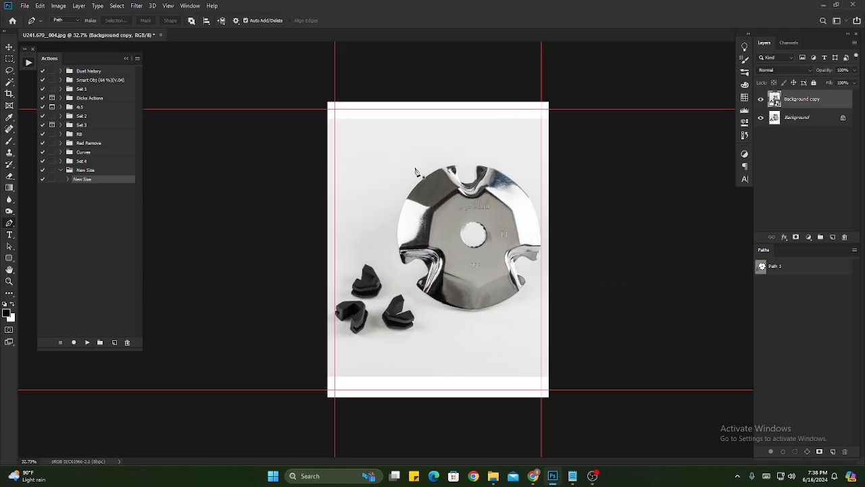
pyautogui.scroll(-4, 421, 167)
pyautogui.scroll(1, 420, 167)
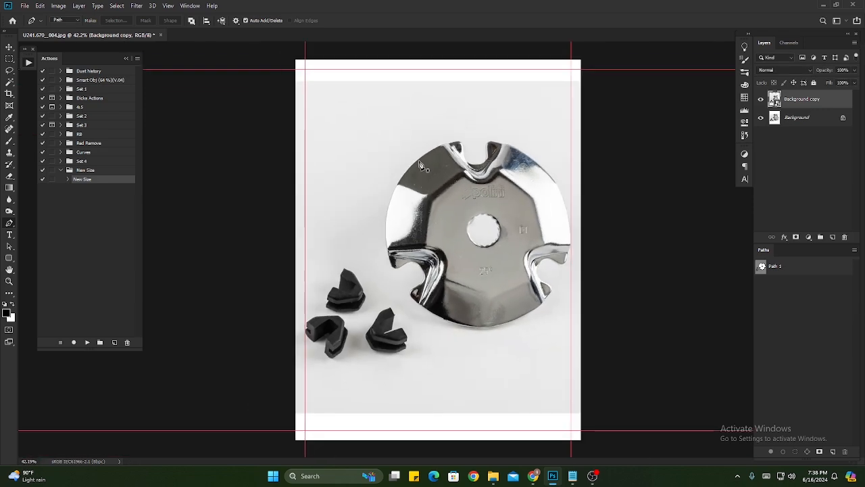
pyautogui.scroll(2, 420, 166)
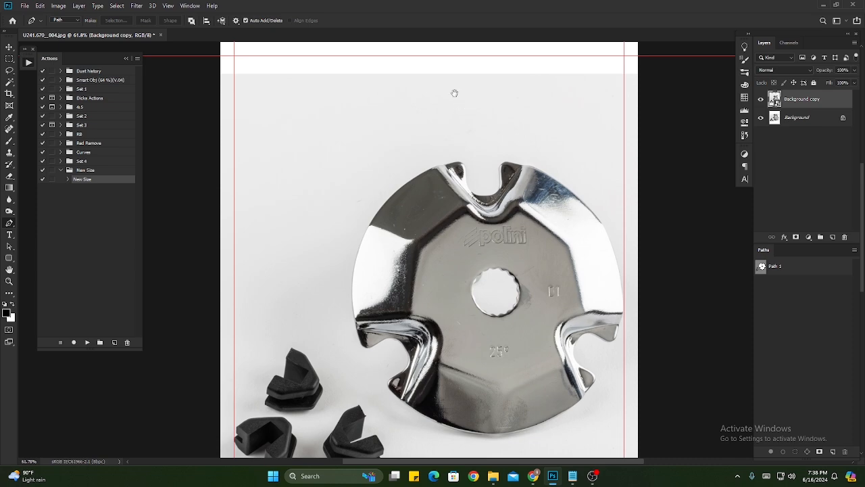
pyautogui.scroll(1, 453, 90)
pyautogui.scroll(1, 450, 150)
pyautogui.scroll(-1, 450, 150)
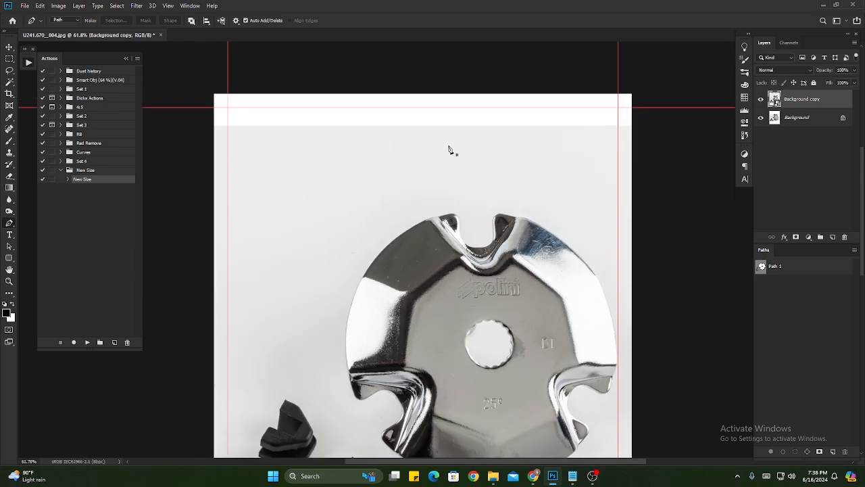
pyautogui.scroll(-2, 436, 162)
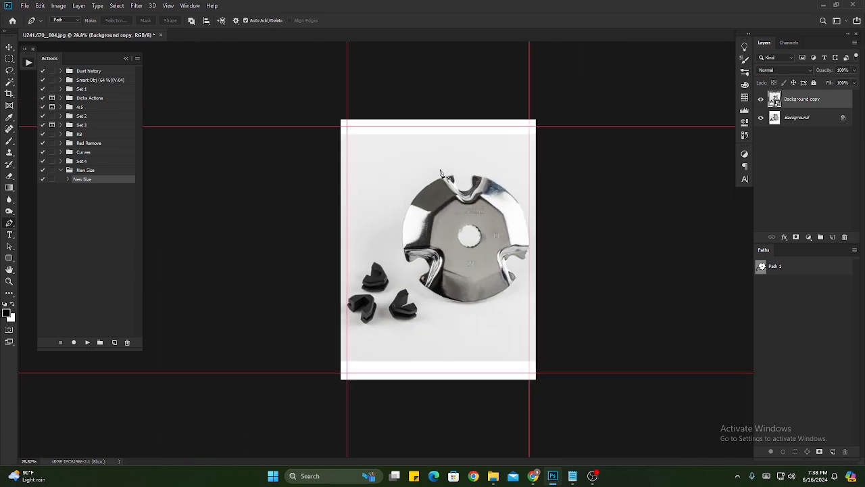
pyautogui.scroll(2, 419, 377)
pyautogui.scroll(-1, 421, 376)
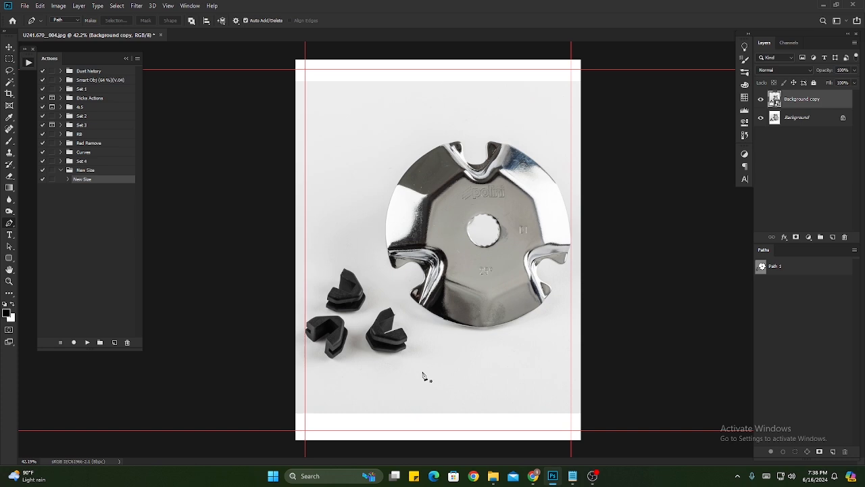
pyautogui.scroll(3, 423, 377)
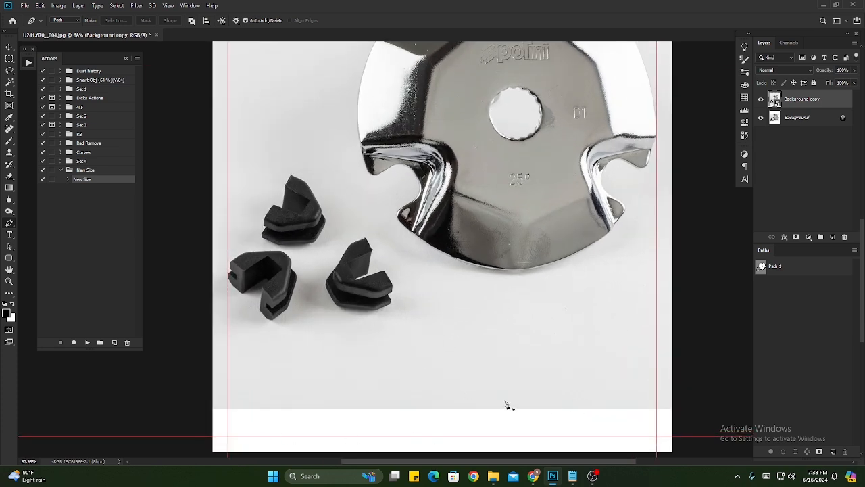
pyautogui.scroll(-1, 431, 384)
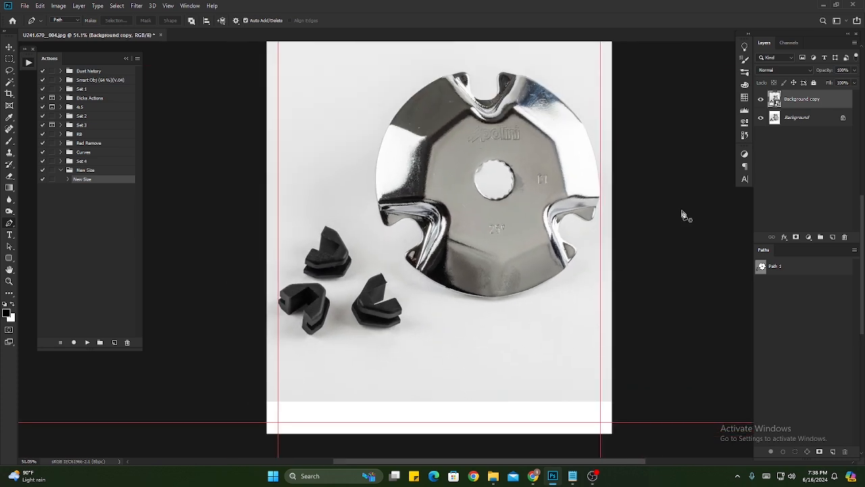
# Rasterize the Background copy smart object layer.
pyautogui.rightClick(838, 100)
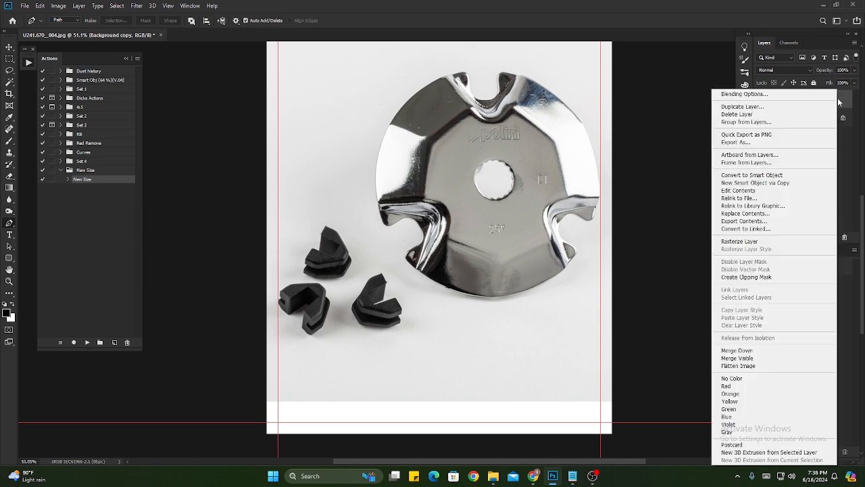
pyautogui.click(739, 242)
pyautogui.hotkey('ctrl', '0')
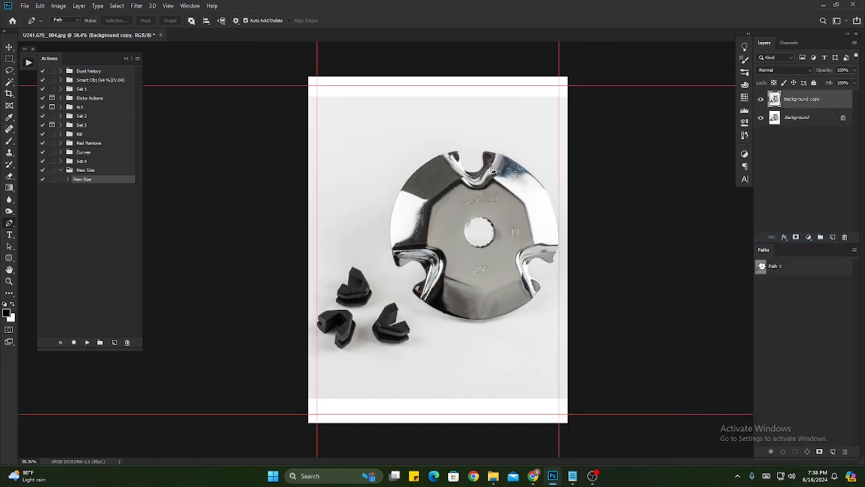
# Hide the guides, marquee-select the white strips above and below the photo, fill them with Content-Aware at 100% opacity, and deselect.
pyautogui.click(10, 61)
pyautogui.moveTo(371, 152); pyautogui.dragTo(347, 137)
pyautogui.hotkey('ctrl', ';')
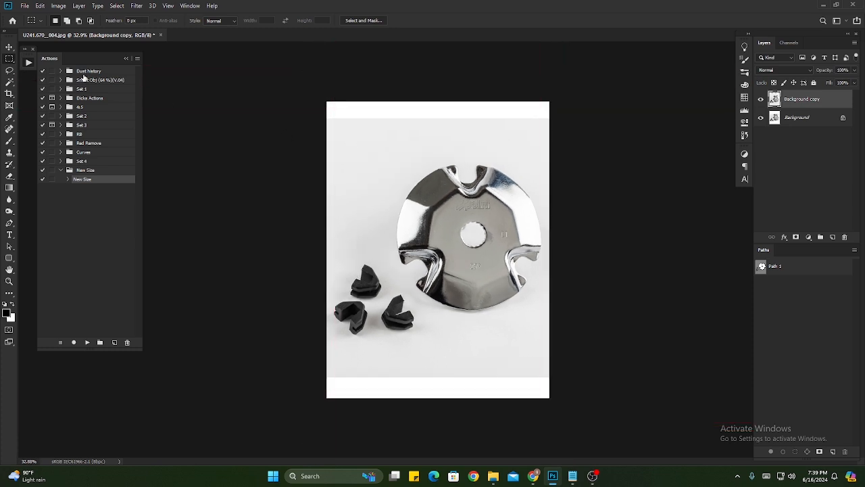
pyautogui.moveTo(319, 58); pyautogui.dragTo(593, 129)
pyautogui.moveTo(303, 367); pyautogui.dragTo(579, 415)
pyautogui.hotkey('shift', 'F5')
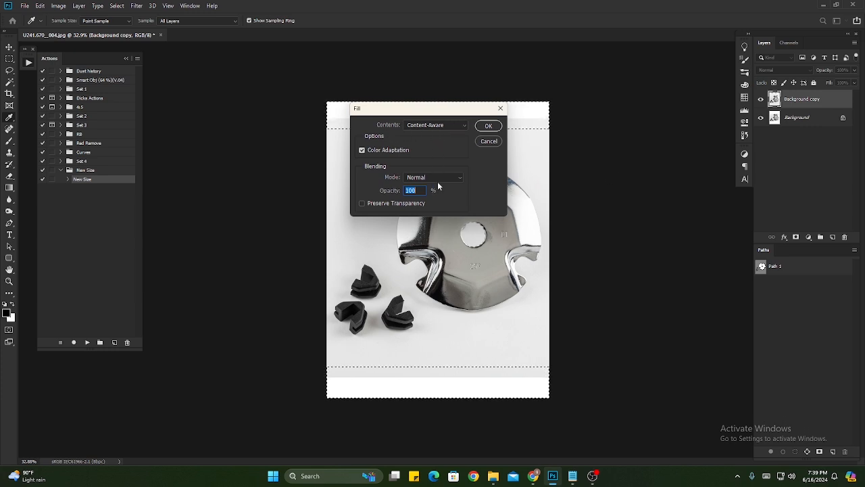
pyautogui.click(491, 128)
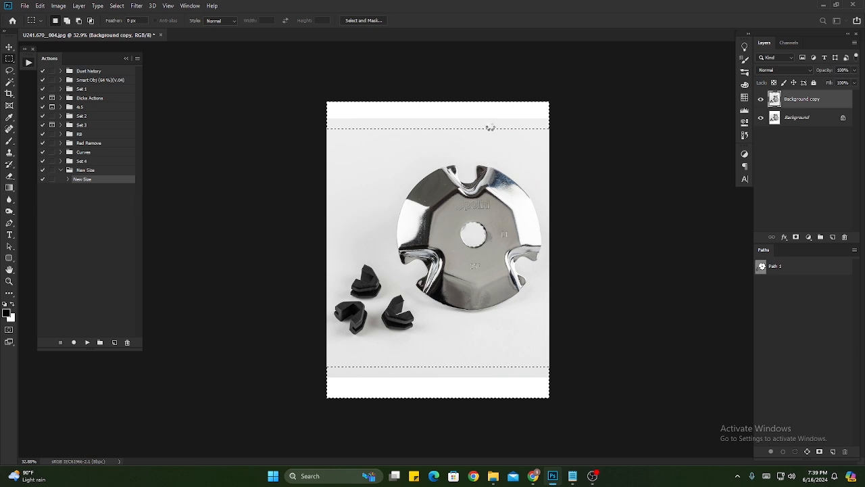
pyautogui.hotkey('ctrl', 'd')
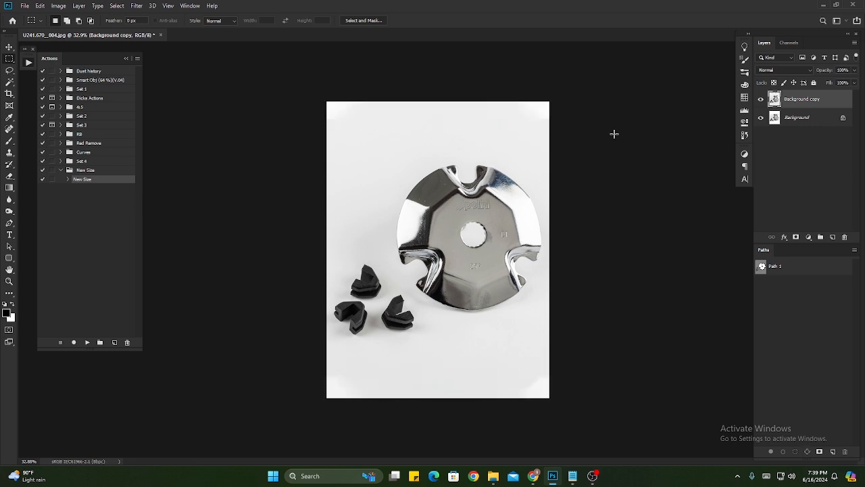
# Apply a one-column, one-row guide layout with 50 px margins on all sides, and check the image size.
pyautogui.scroll(-2, 613, 133)
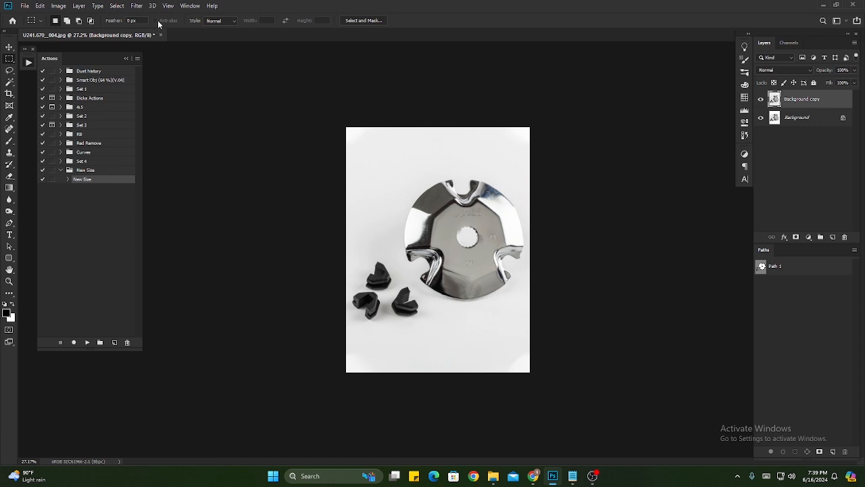
pyautogui.click(167, 5)
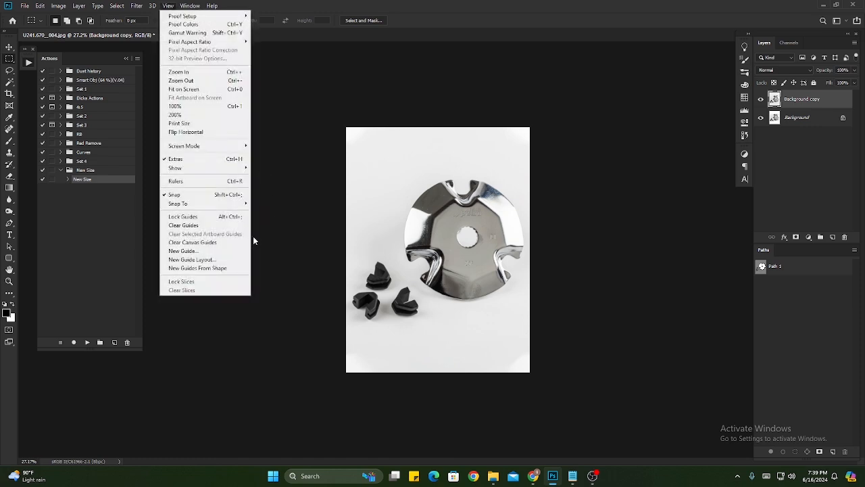
pyautogui.click(219, 260)
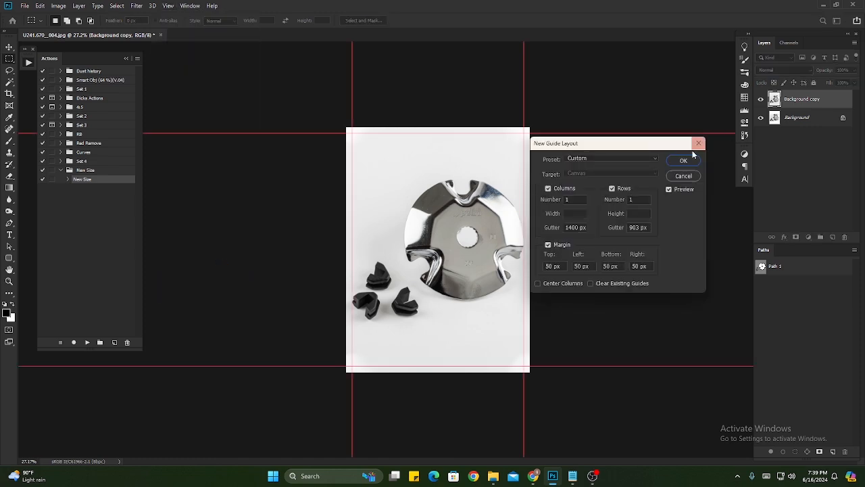
pyautogui.click(683, 160)
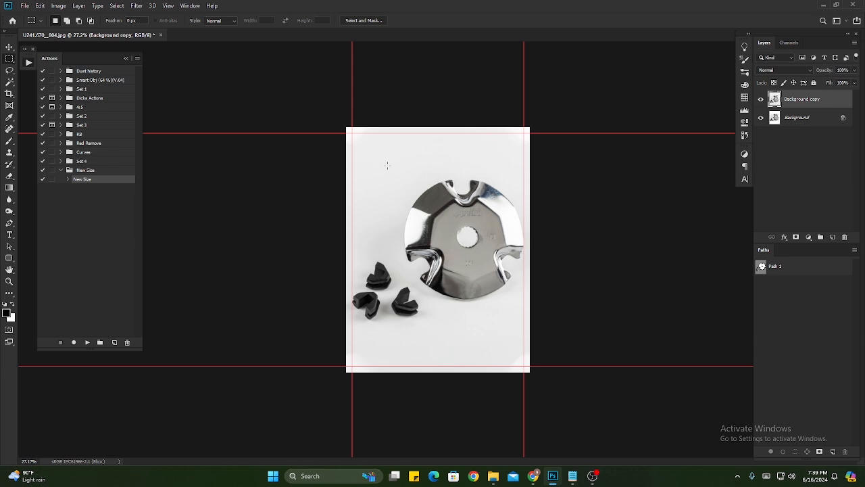
pyautogui.hotkey('ctrl', 'alt', 'i')
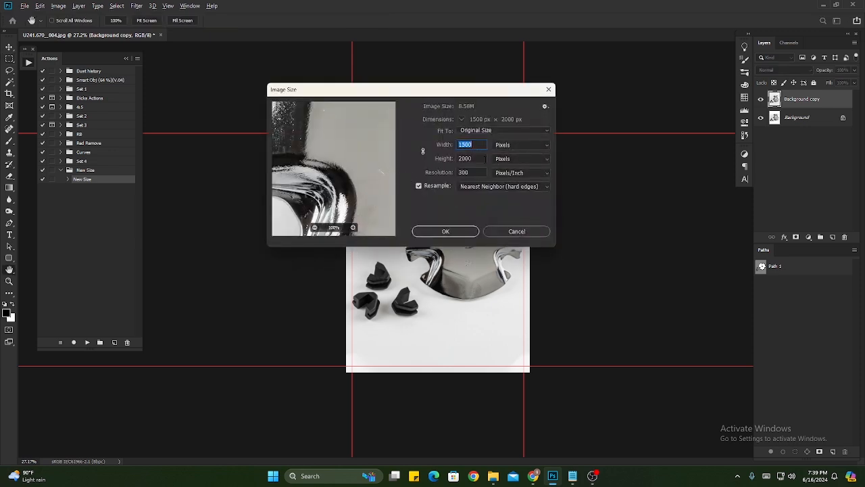
pyautogui.click(549, 89)
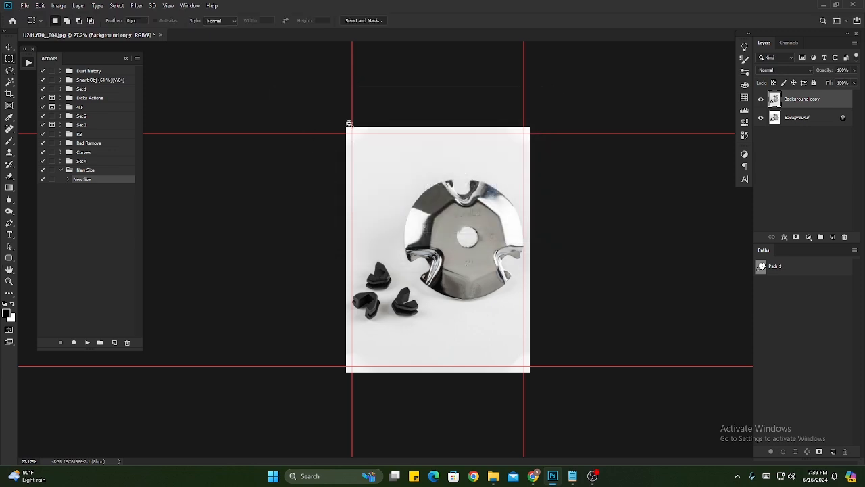
# Measure the margin with marquee selections at the upper-left canvas corner and beside the leftmost rubber part.
pyautogui.scroll(8, 358, 129)
pyautogui.moveTo(366, 193); pyautogui.dragTo(660, 286)
pyautogui.moveTo(308, 133); pyautogui.dragTo(404, 227)
pyautogui.moveTo(540, 257); pyautogui.dragTo(502, 297)
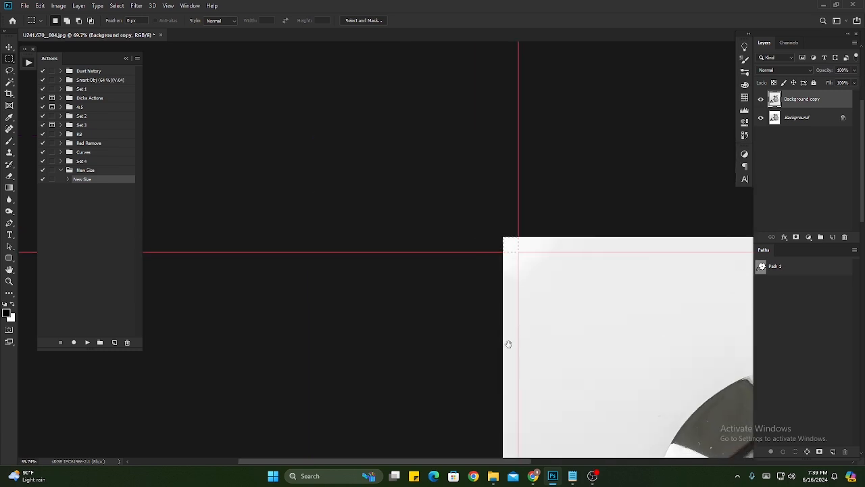
pyautogui.moveTo(507, 343); pyautogui.dragTo(464, 51)
pyautogui.moveTo(396, 82); pyautogui.dragTo(433, 163)
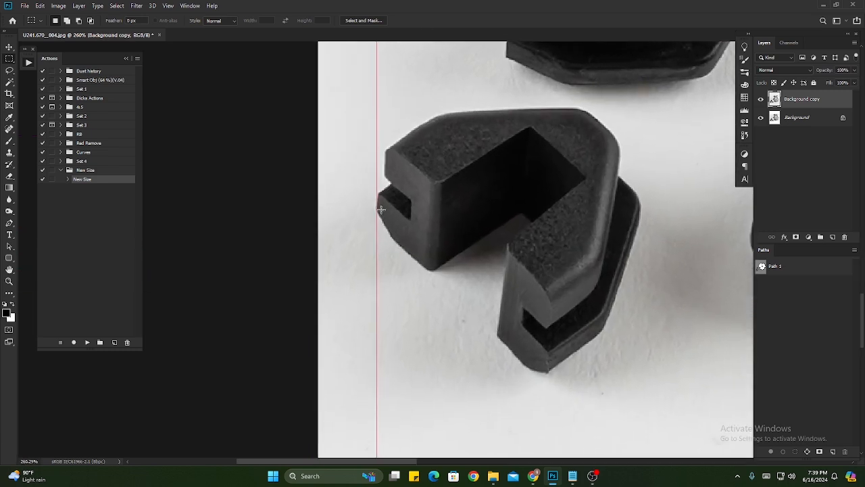
pyautogui.moveTo(310, 180); pyautogui.dragTo(375, 216)
# Flatten the image into a single Background layer.
pyautogui.hotkey('ctrl', '0')
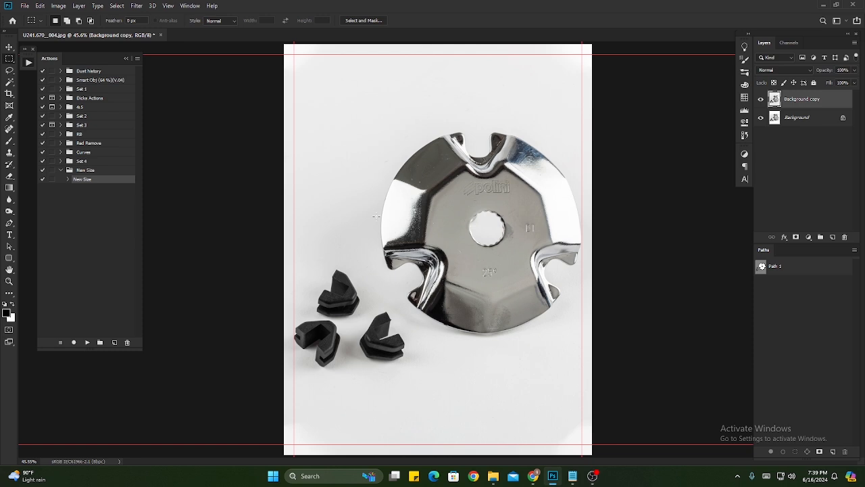
pyautogui.scroll(-1, 282, 156)
pyautogui.rightClick(796, 118)
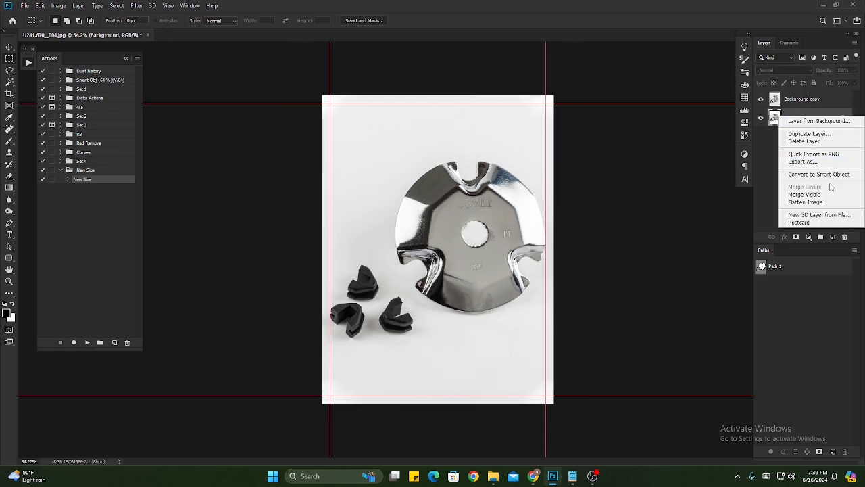
pyautogui.click(818, 201)
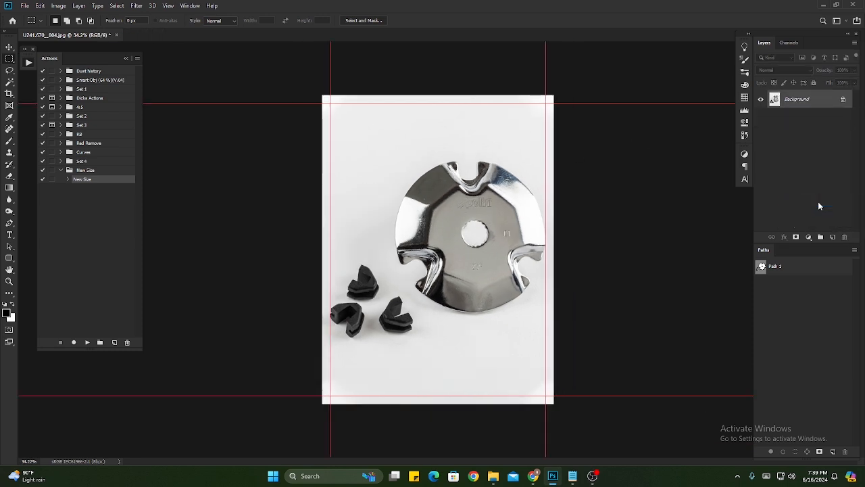